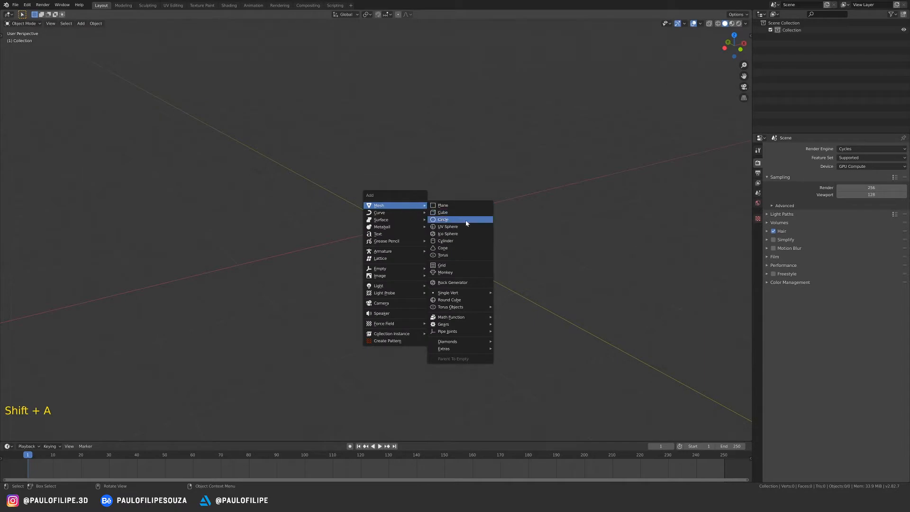
Step: Add a UV sphere to the scene and enter Edit Mode on it
click(463, 228)
middle_drag(451, 223, 443, 265)
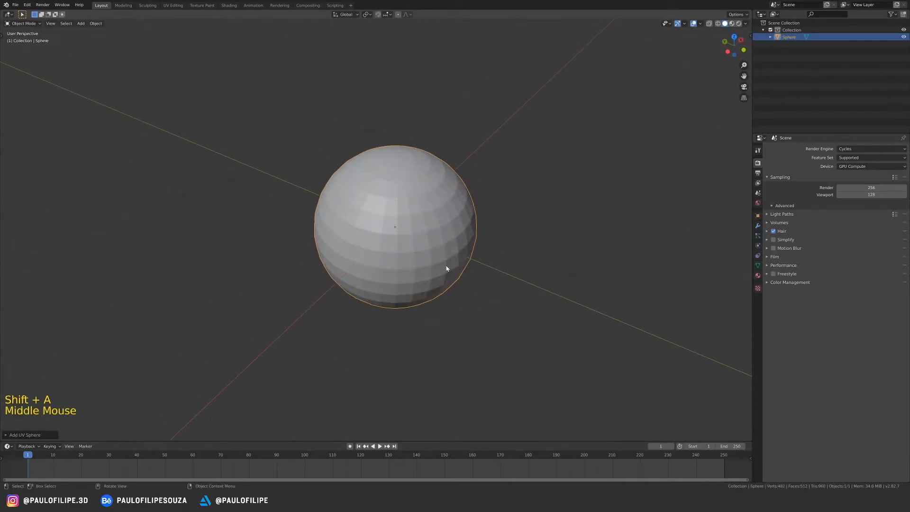
key(Tab)
Step: Select the ring of faces around the sphere's top pole, grow the selection four times, and delete those faces
click(412, 191)
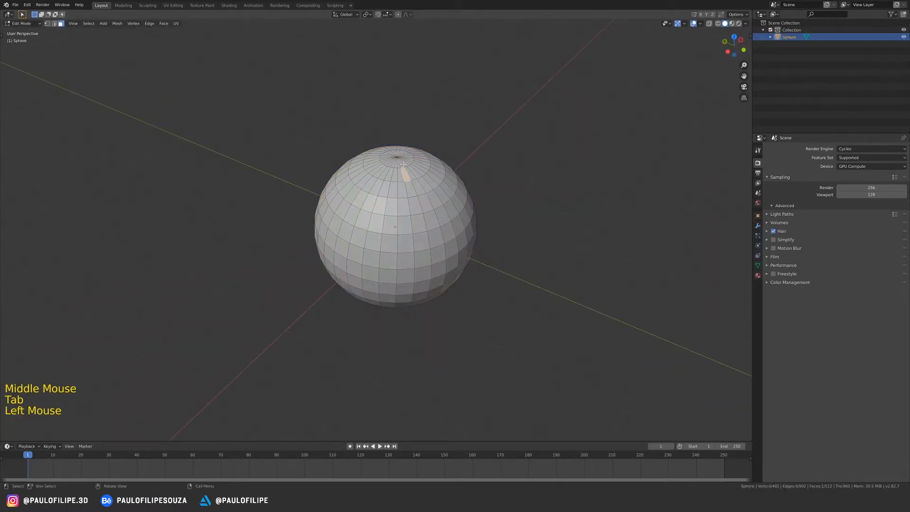
key(3)
click(407, 161)
middle_drag(407, 161, 407, 155)
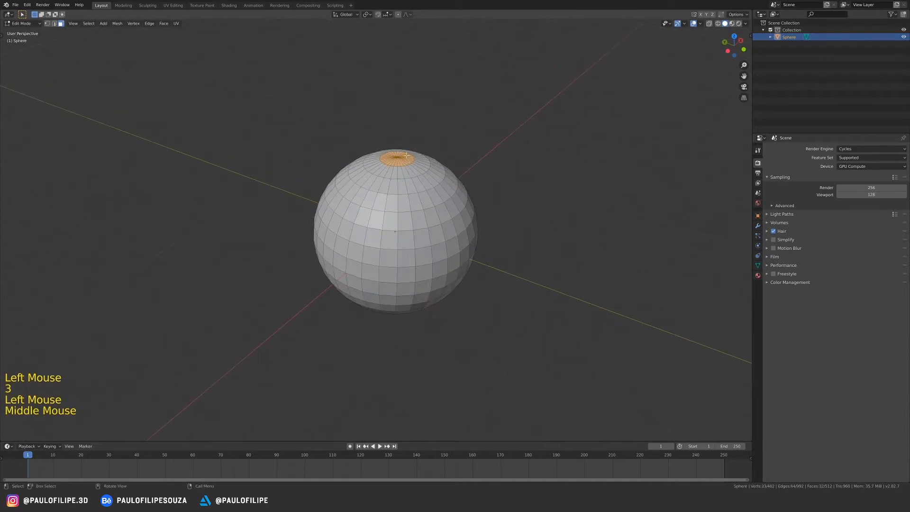
key(ctrl+KP_Add)
key(ctrl+KP_Add)
key(ctrl+KP_Add)
key(ctrl+KP_Add)
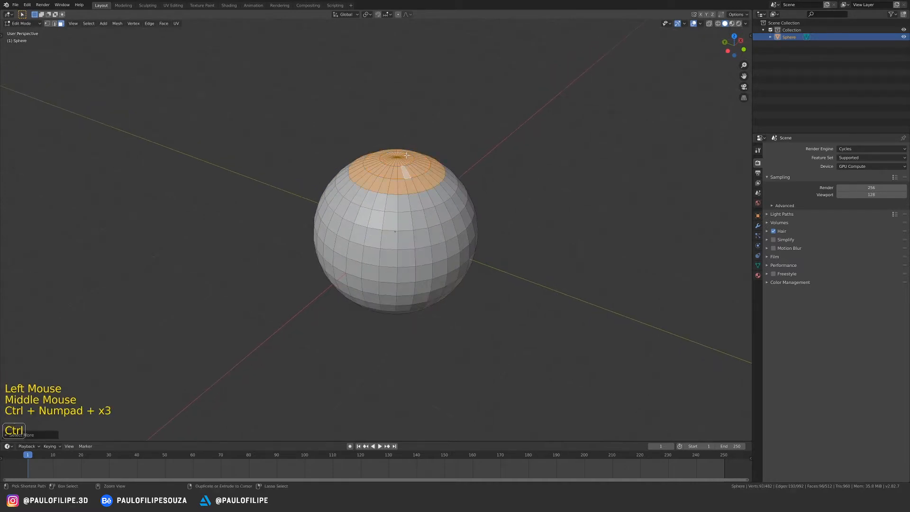
middle_drag(407, 155, 425, 205)
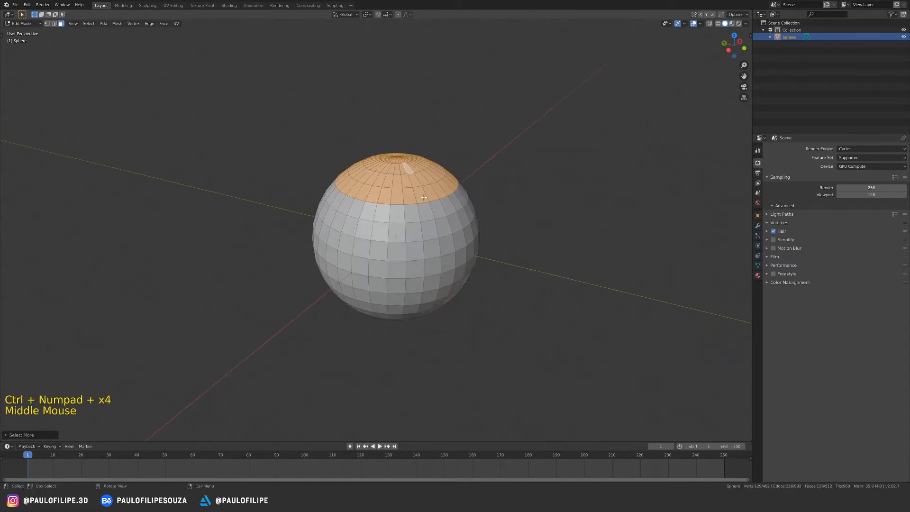
key(x)
click(426, 198)
Step: Select the edge loop around the top opening and scale it slightly outward to form a lip
key(2)
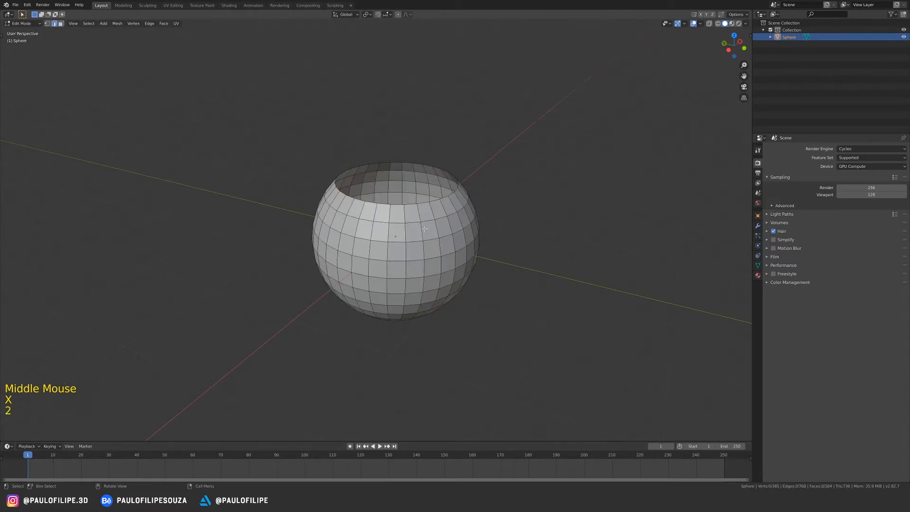
alt+click(412, 204)
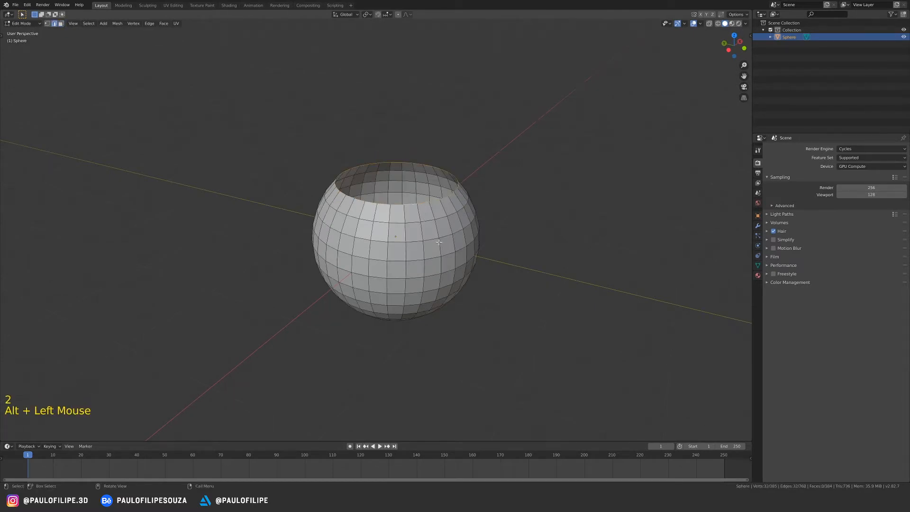
middle_drag(412, 203, 495, 213)
key(s)
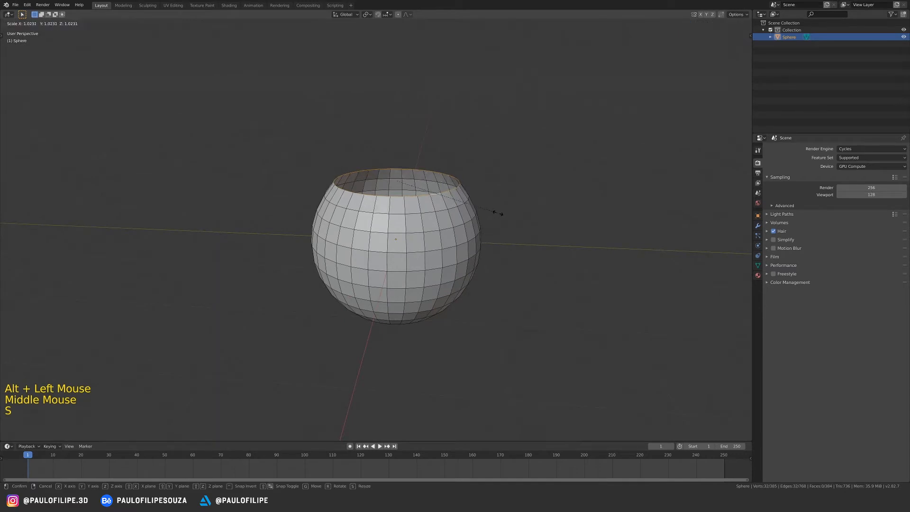
click(501, 224)
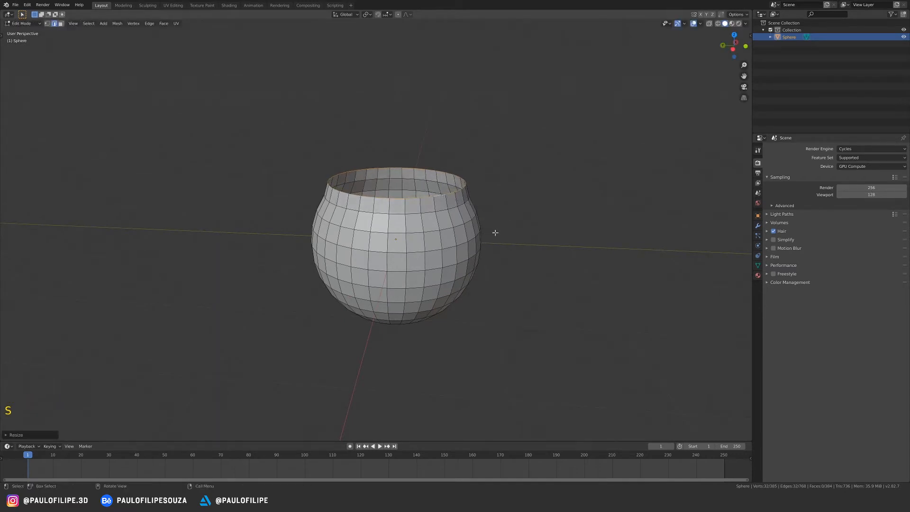
Step: Scale the horizontal edge loop on the lower body outward about 1.2 times using proportional editing with a size of about 0.75
middle_drag(493, 234, 454, 258)
middle_drag(455, 258, 422, 263)
alt+click(406, 259)
key(o)
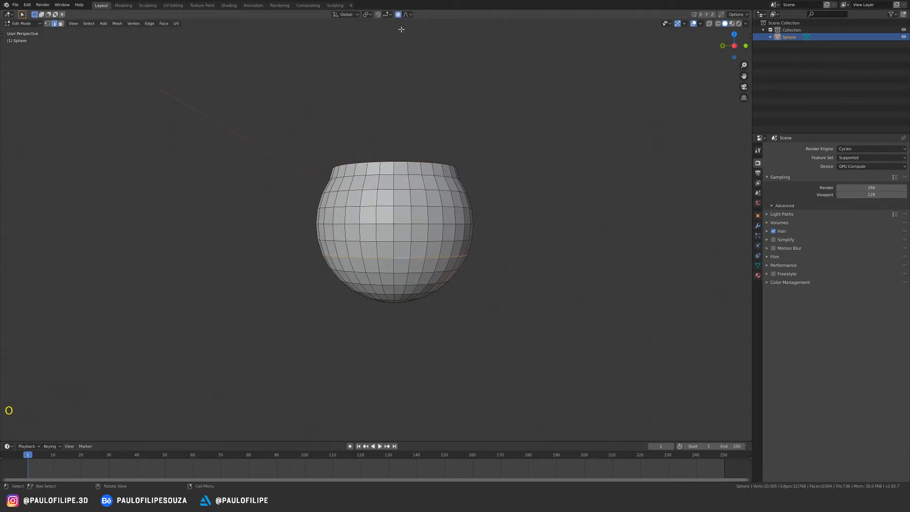
middle_drag(462, 266, 464, 270)
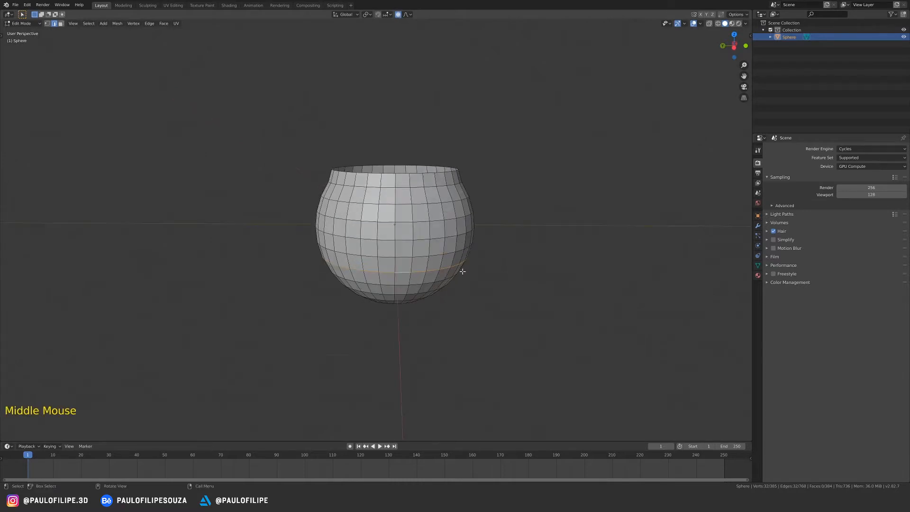
key(s)
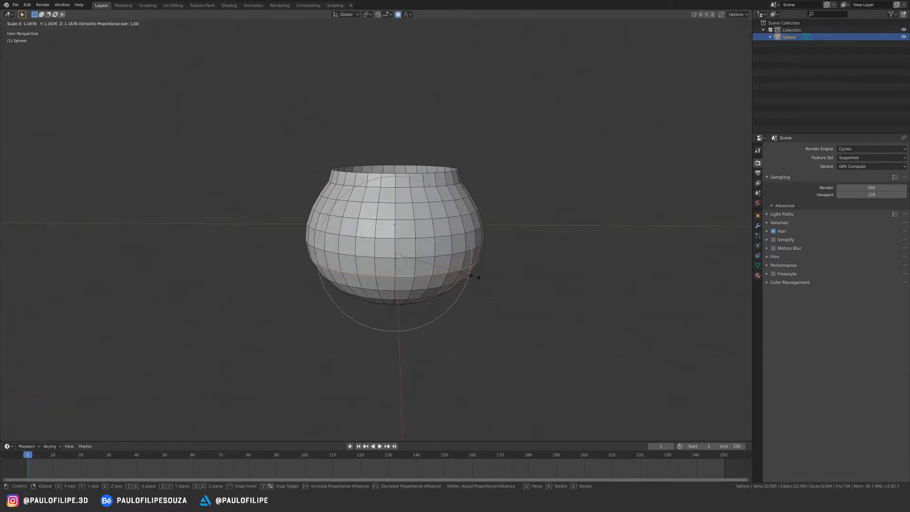
scroll(475, 276, up, 2)
scroll(474, 276, down, 1)
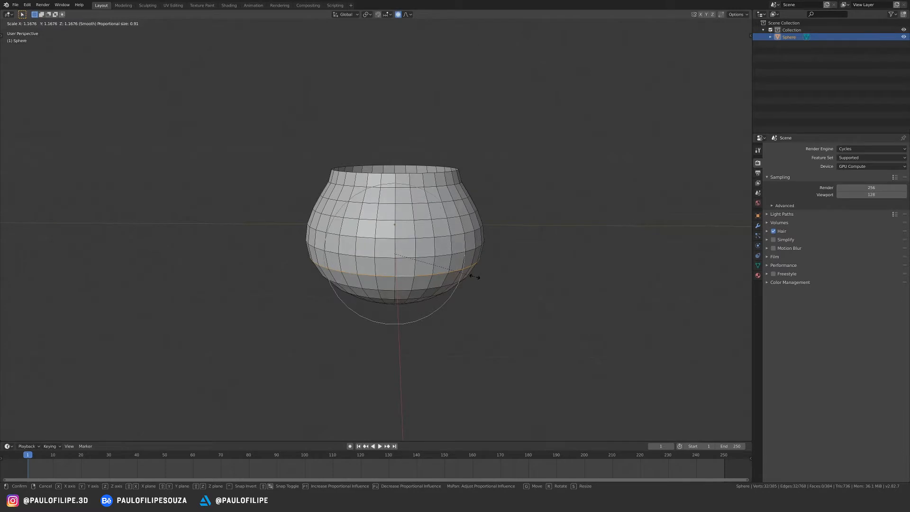
scroll(474, 276, up, 2)
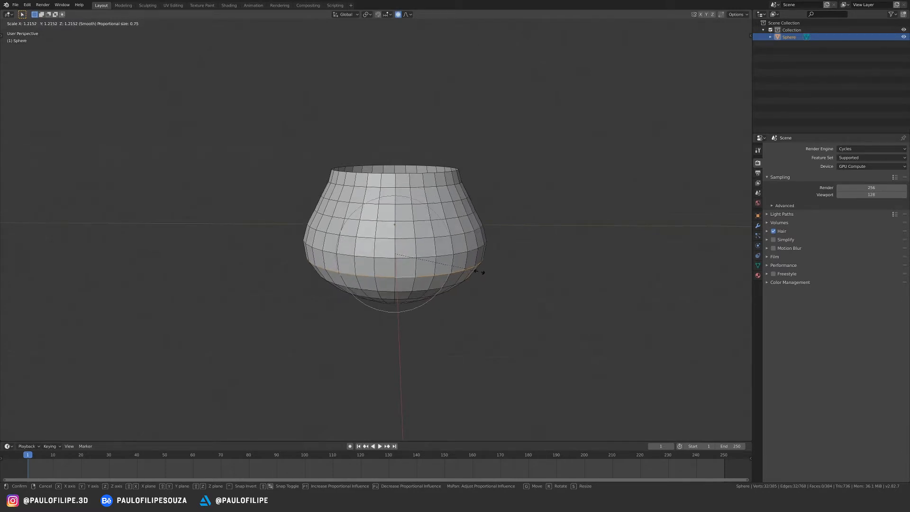
click(475, 273)
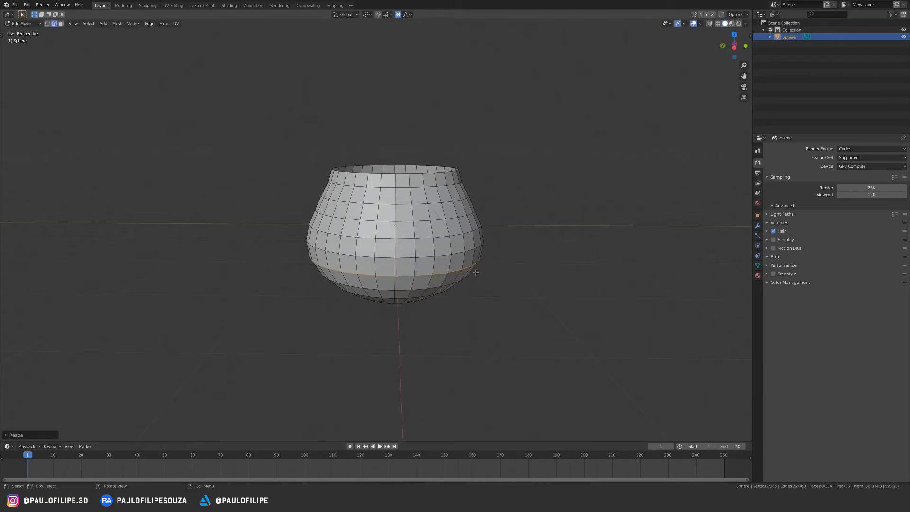
Step: Flatten the base by moving the bottom pole faces up about 0.07 m along Z with a proportional size of 0.51
middle_drag(473, 270, 425, 288)
click(391, 285)
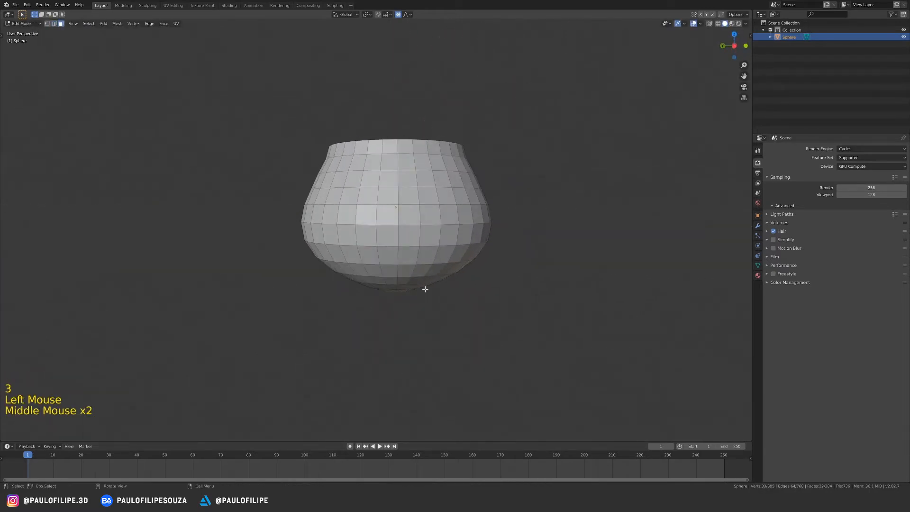
key(g)
key(z)
scroll(418, 279, up, 3)
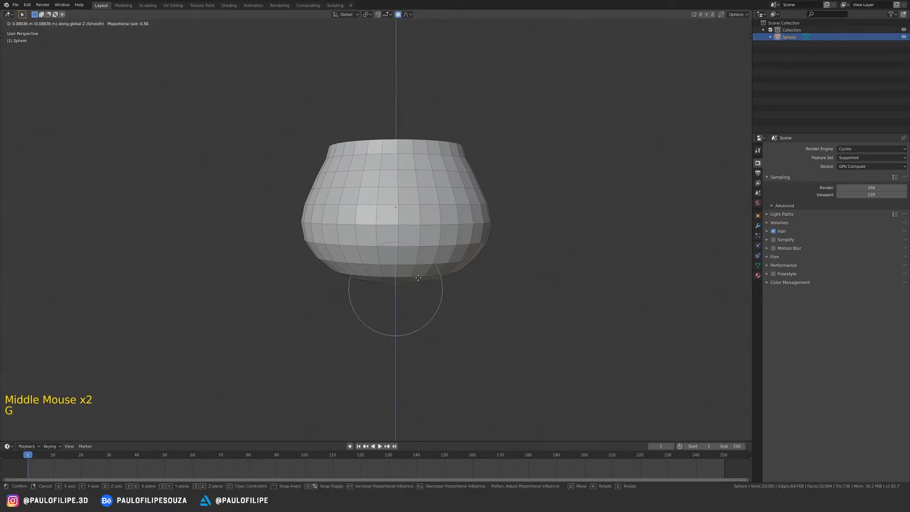
scroll(422, 281, up, 1)
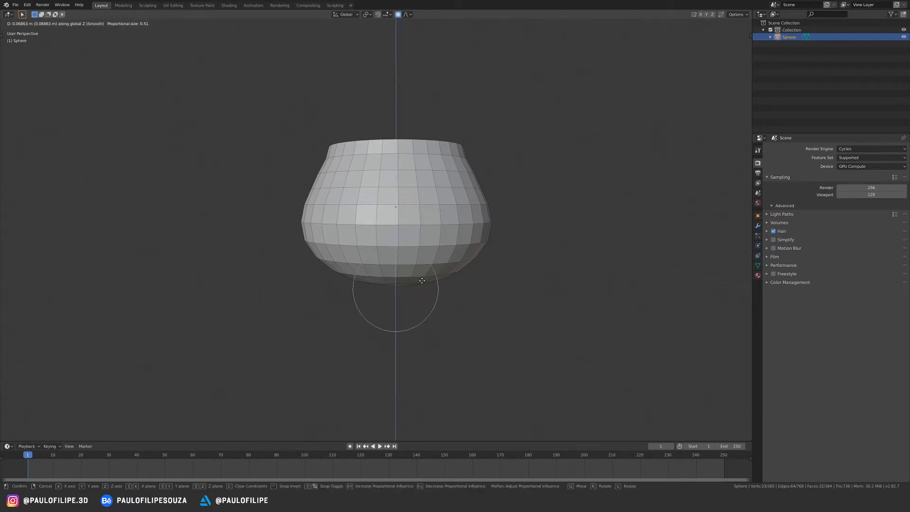
click(422, 281)
Step: Deselect all geometry and turn off proportional editing
middle_drag(430, 238, 416, 236)
key(a)
key(a)
key(a)
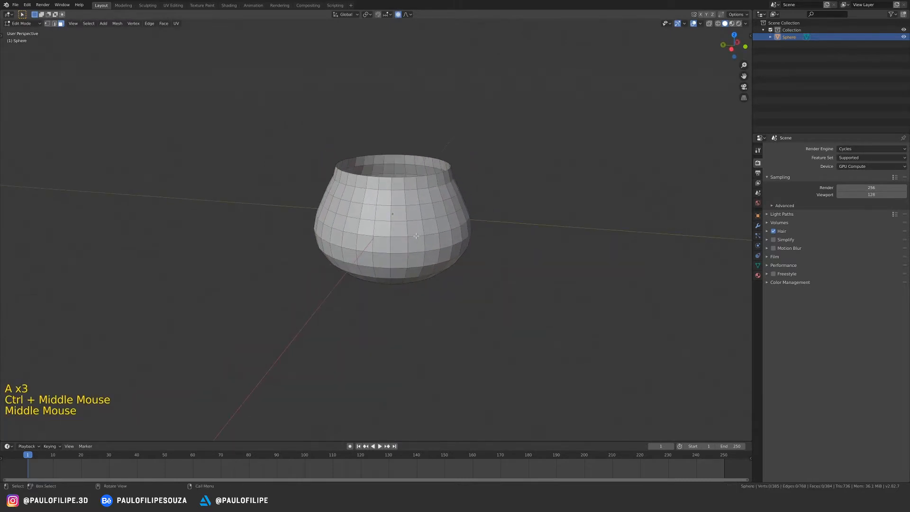
click(399, 15)
Step: Extrude the top rim edge loop in place and scale it slightly inward to start the wall thickness
middle_drag(413, 126, 471, 264)
ctrl+middle_drag(471, 265, 474, 216)
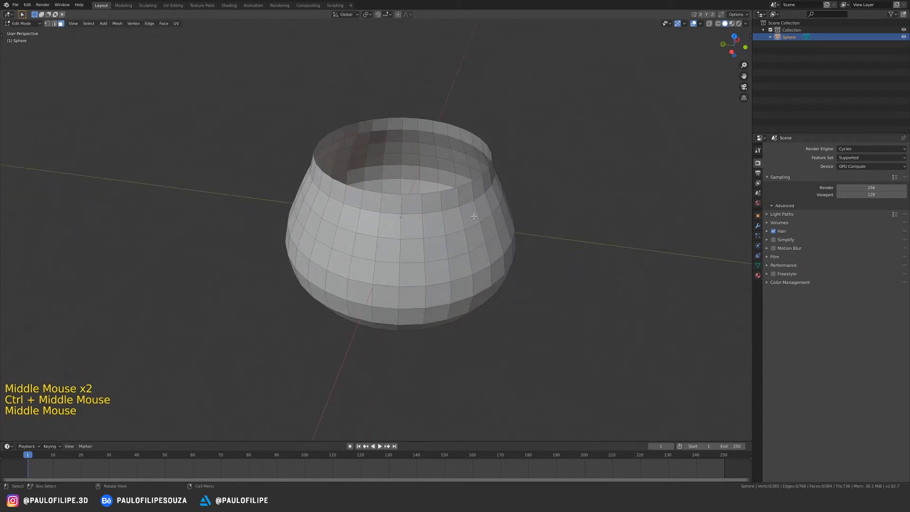
key(2)
alt+click(454, 192)
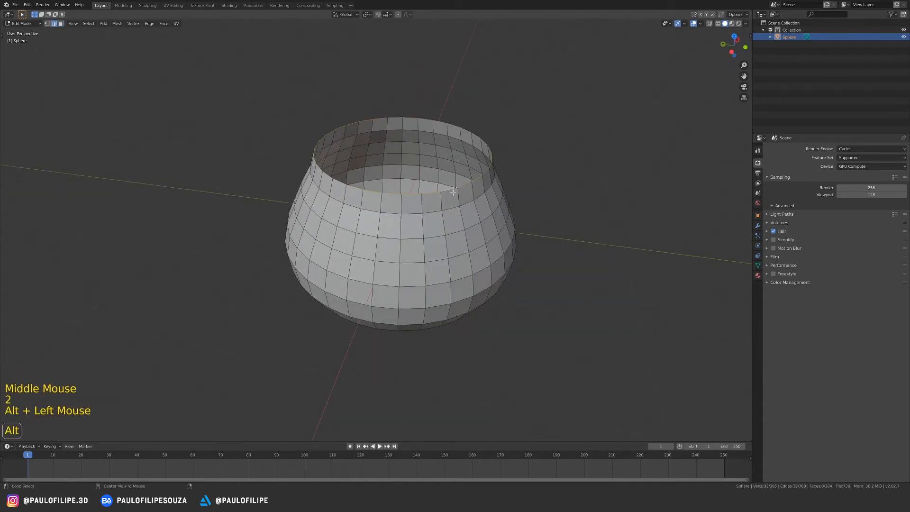
middle_drag(453, 192, 490, 220)
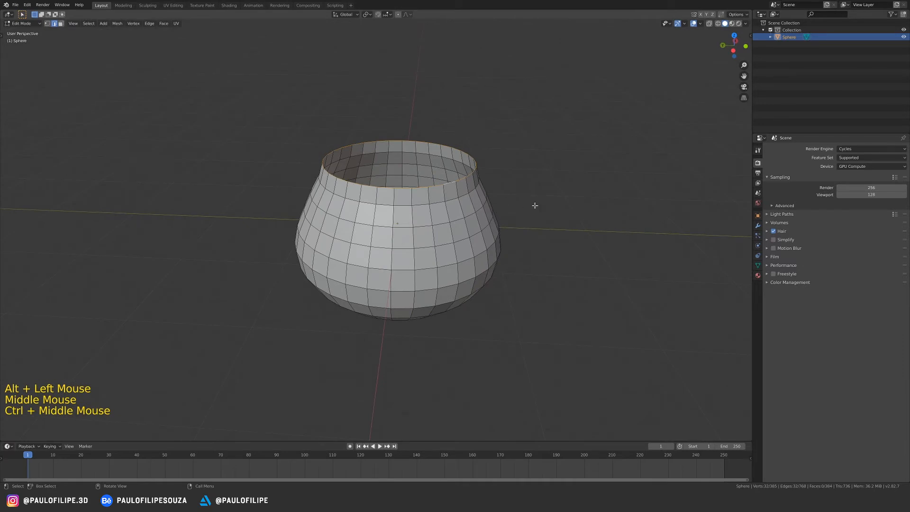
key(e)
right_click(545, 181)
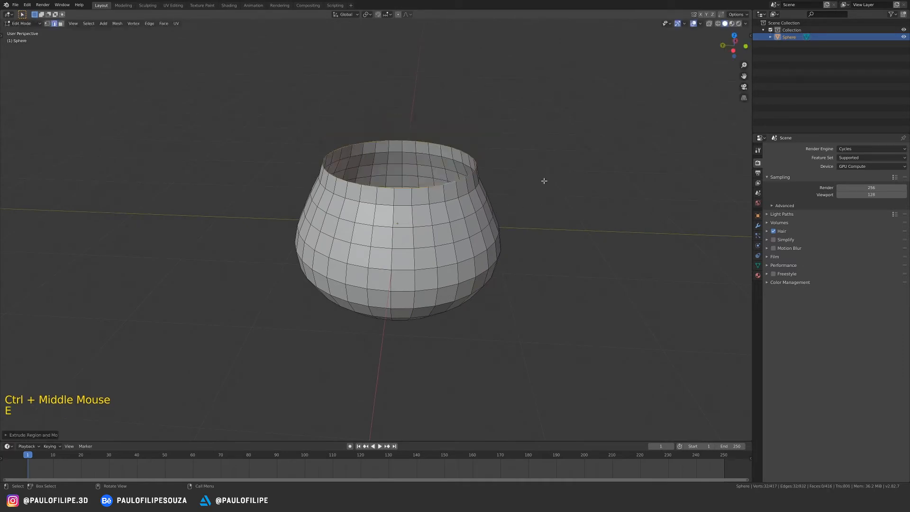
key(s)
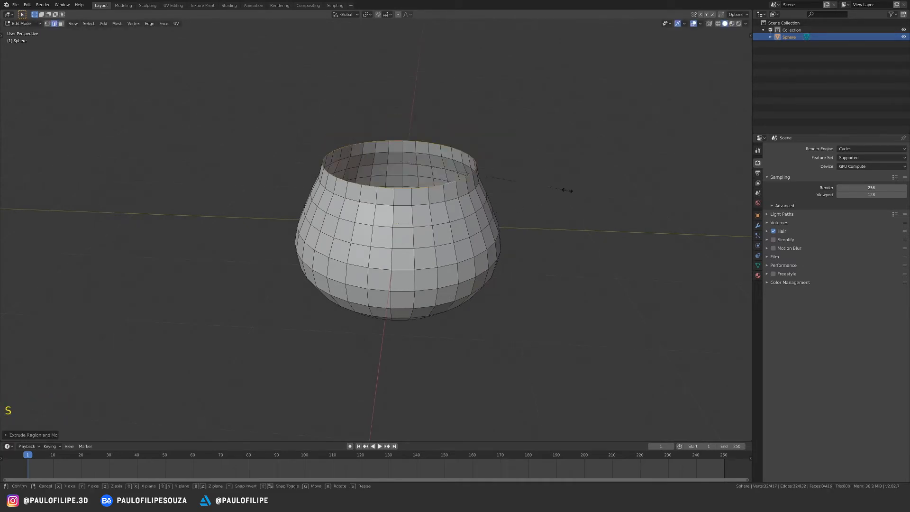
click(548, 191)
Step: In front wireframe view, extrude the inner rim loop down about 0.15 m along Z and scale it by about 1.05
mouse_move(548, 191)
middle_down()
mouse_move(539, 223)
mouse_move(532, 193)
mouse_move(463, 240)
middle_up()
key(KP_1)
key(z)
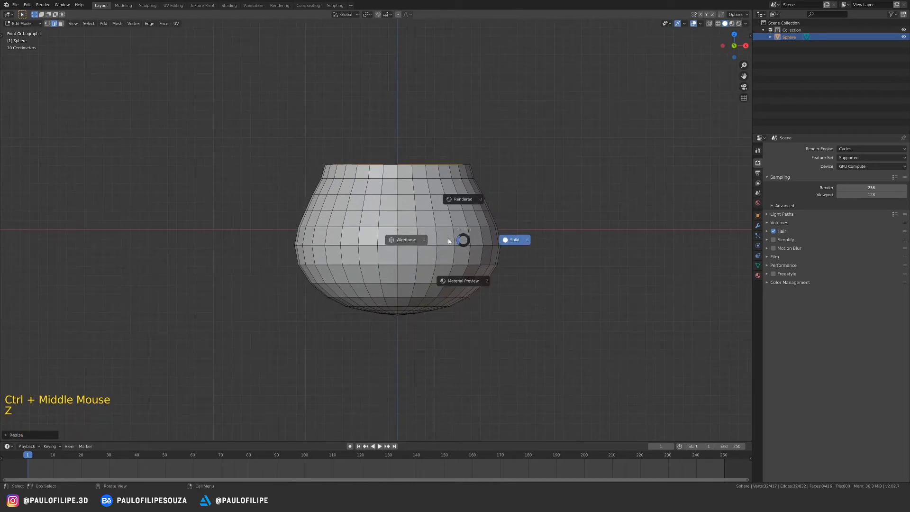
click(414, 241)
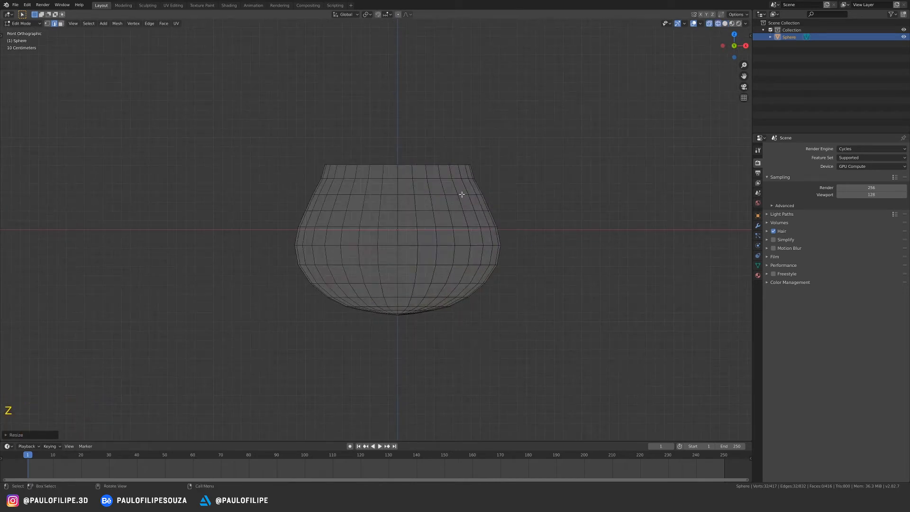
key(e)
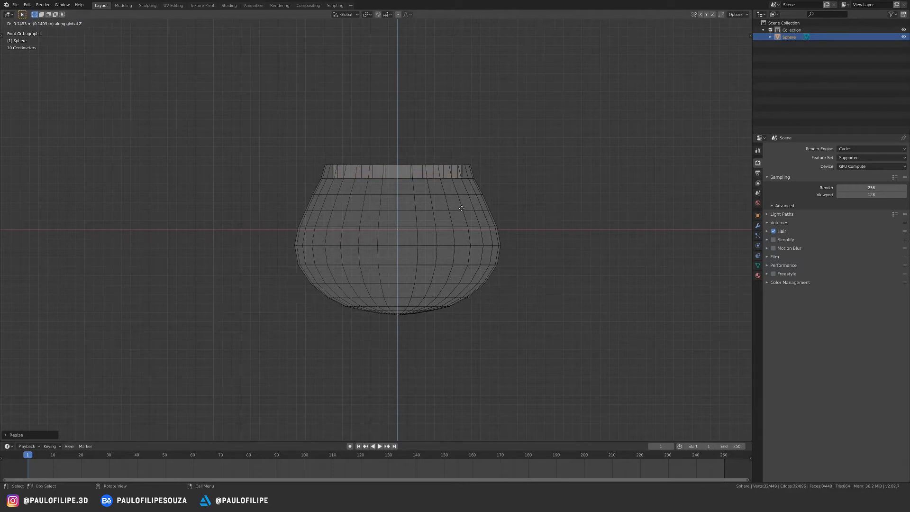
click(462, 208)
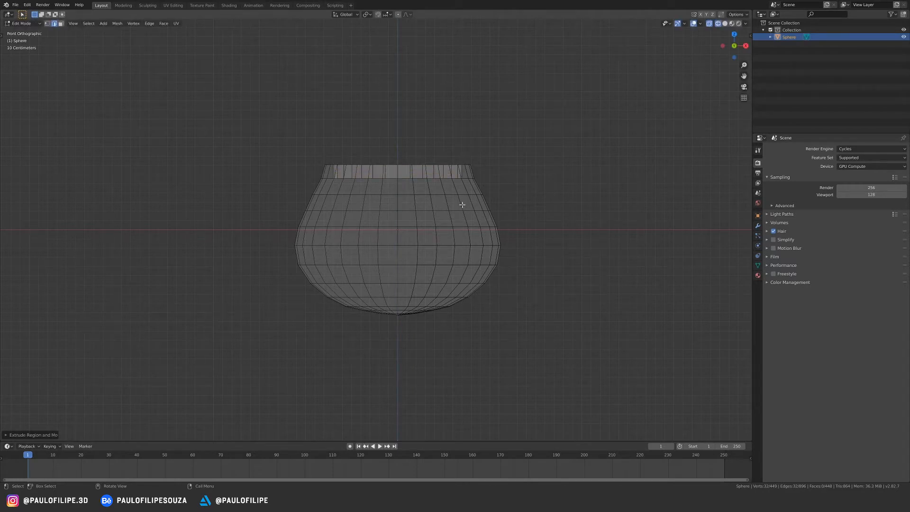
key(s)
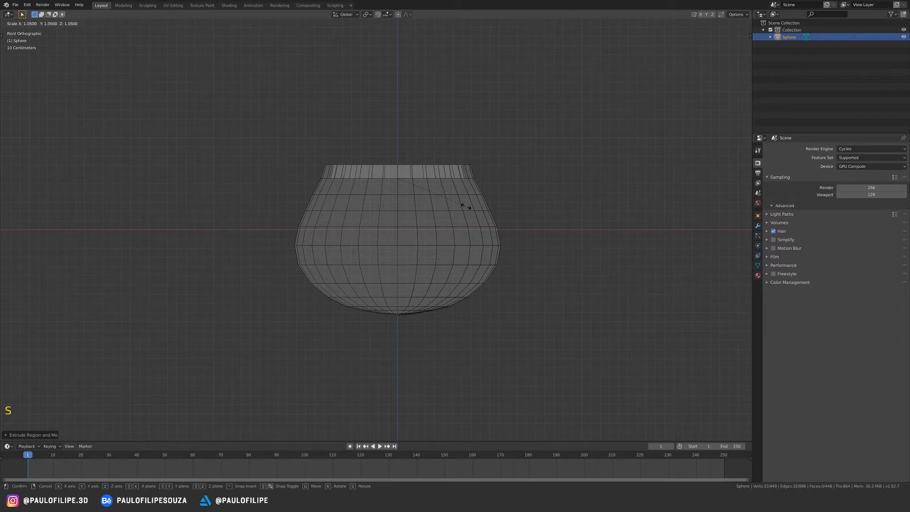
click(467, 207)
Step: Extrude the inner loop down to the second outer edge loop below the rim and scale it by about 1.07
key(e)
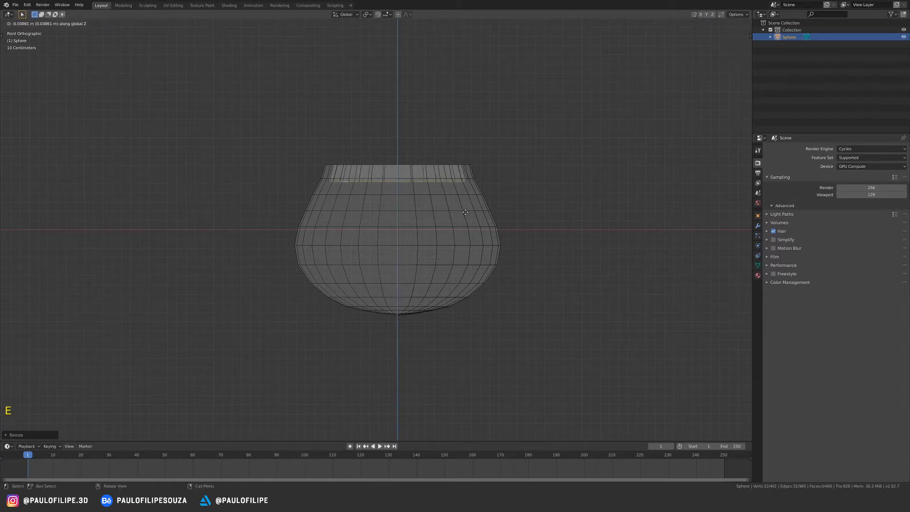
click(467, 222)
key(s)
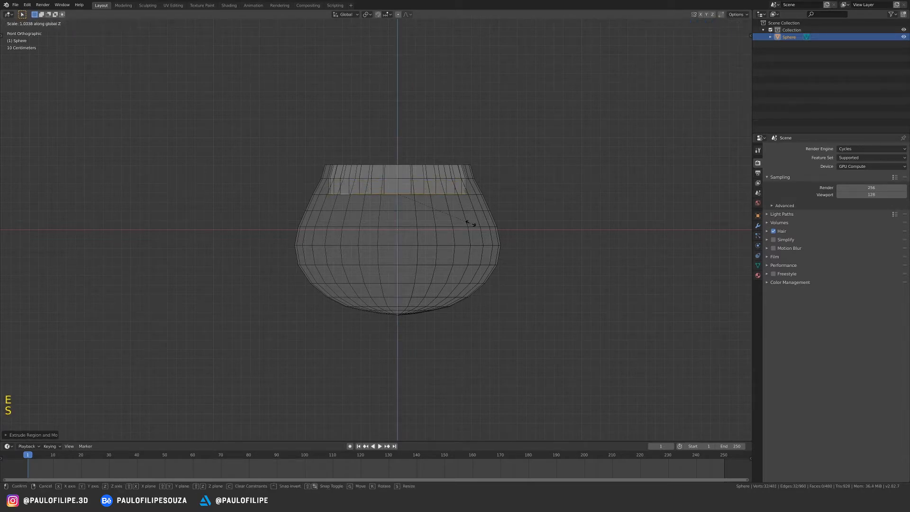
right_click(475, 222)
key(s)
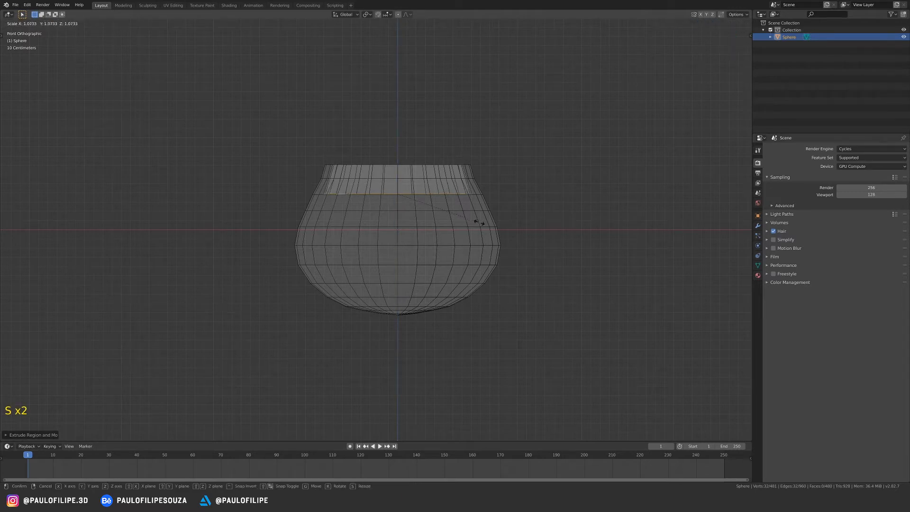
click(479, 222)
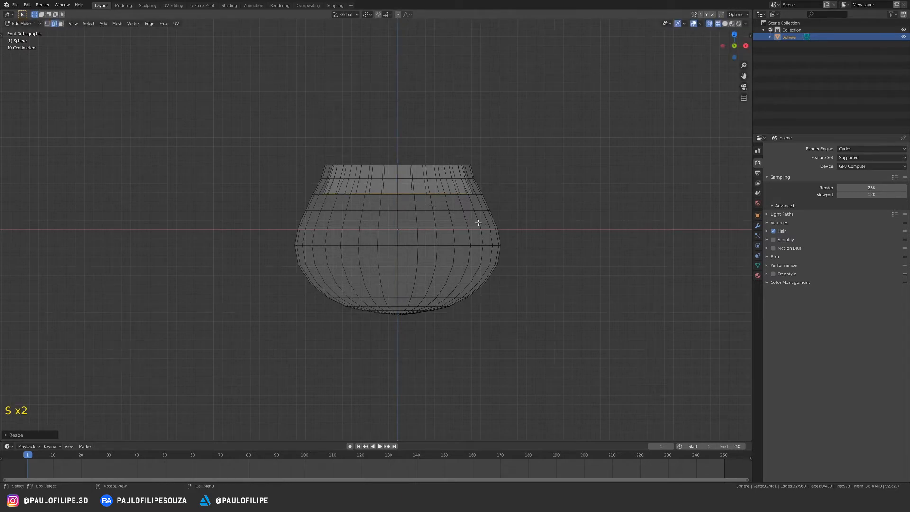
Step: Extrude the inner loop down about 0.18 m along Z and scale it by about 1.09 to follow the outer wall
key(e)
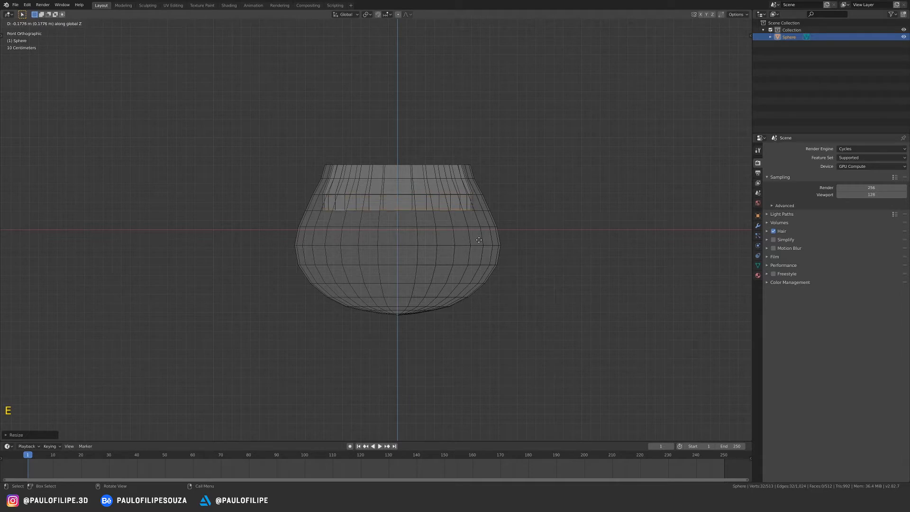
click(477, 239)
key(s)
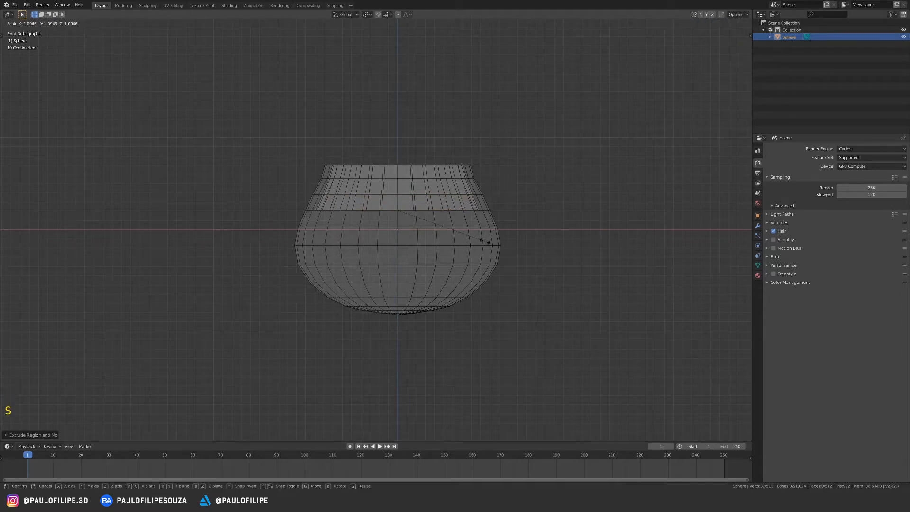
click(484, 241)
Step: In front view, select the negative-X half of the pot through the mesh and delete its faces
middle_drag(483, 241, 425, 223)
key(KP_1)
shift+middle_drag(425, 223, 389, 190)
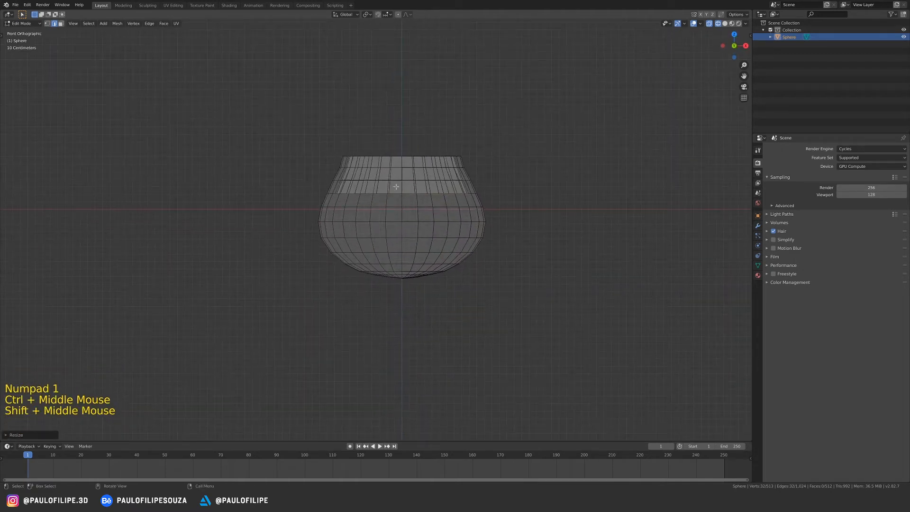
key(1)
drag(271, 97, 403, 302)
middle_drag(399, 287, 435, 219)
key(KP_1)
key(x)
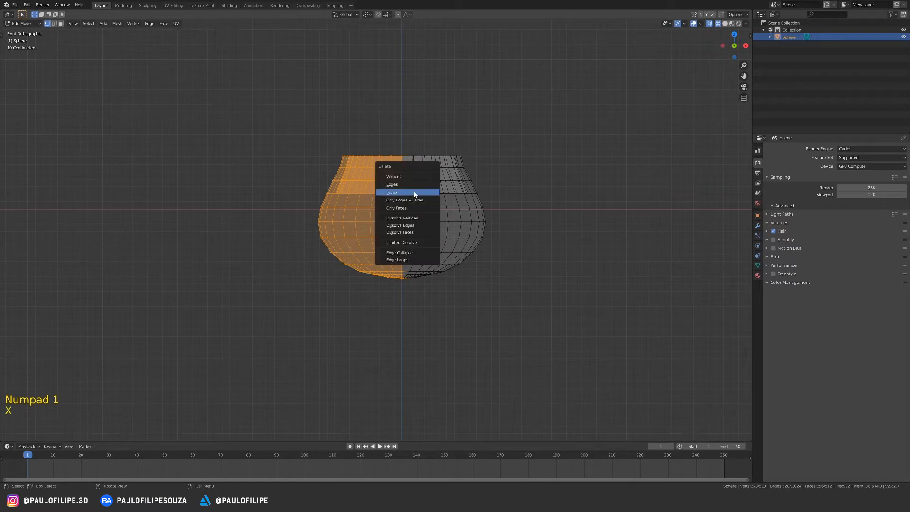
click(416, 195)
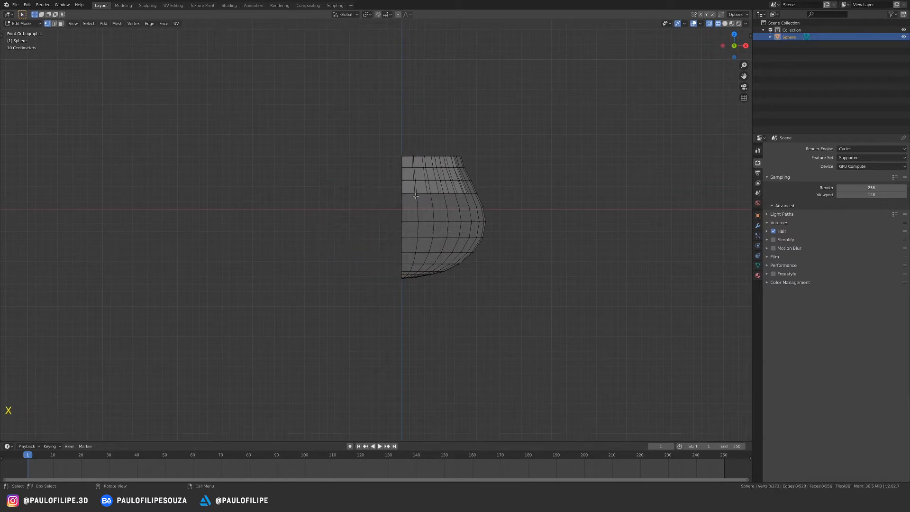
Step: Return to solid shading and object mode, and add a Mirror modifier to the half pot on the X axis
key(z)
click(475, 200)
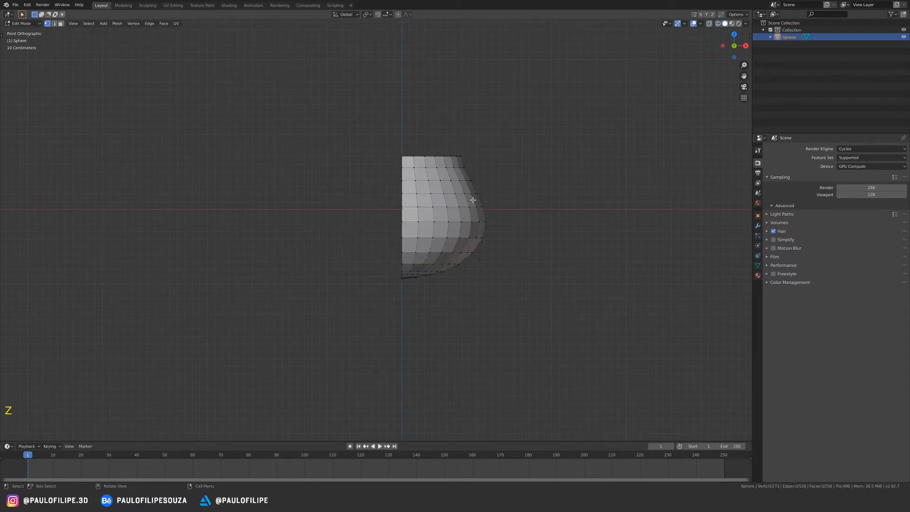
key(Tab)
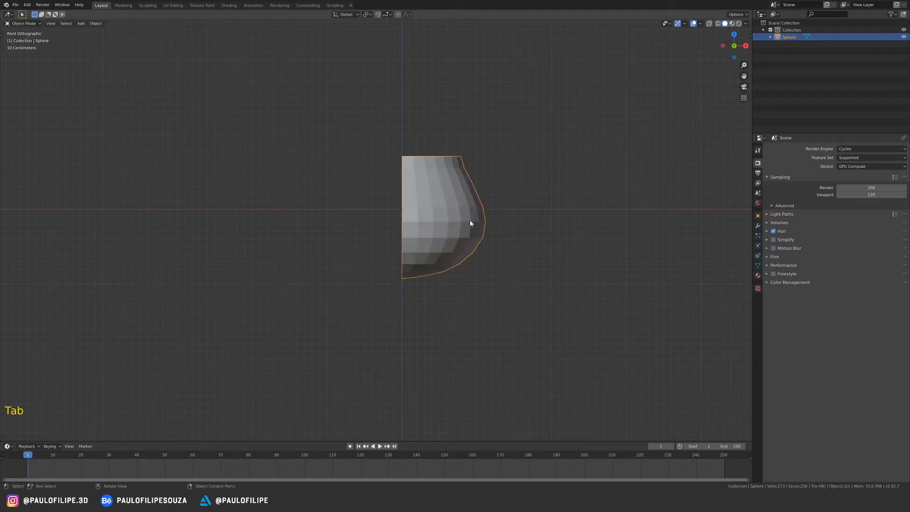
ctrl+middle_drag(470, 221, 429, 247)
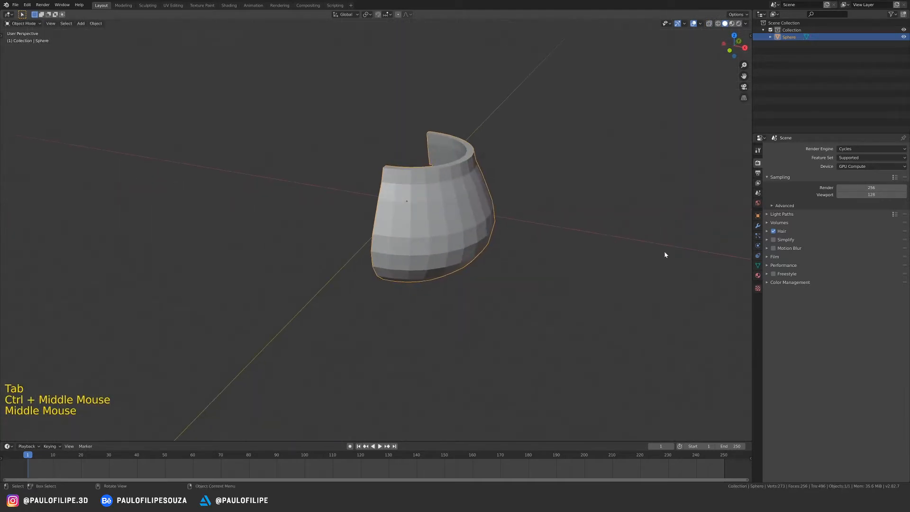
click(758, 226)
click(808, 149)
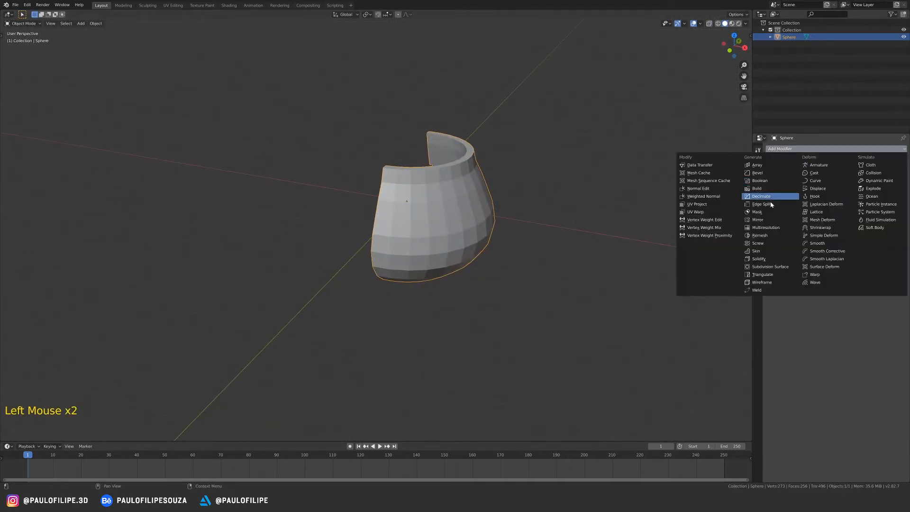
click(766, 221)
middle_drag(456, 224, 484, 241)
shift+middle_drag(484, 241, 463, 207)
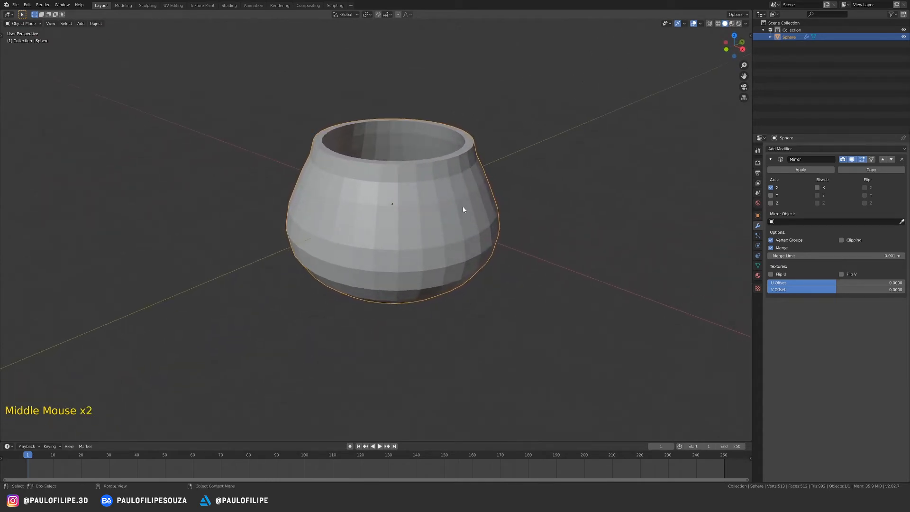
Step: Extrude the two central side faces in the second row below the rim outward twice to start a handle
key(KP_3)
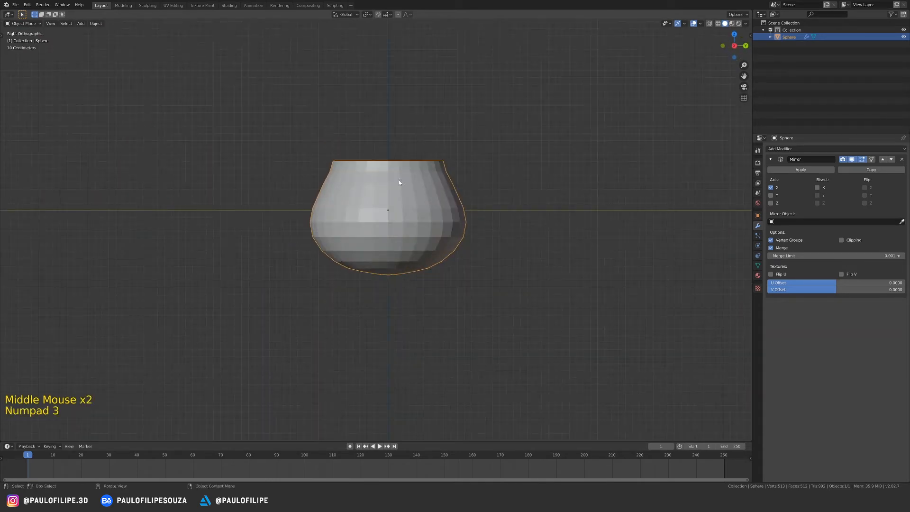
key(Tab)
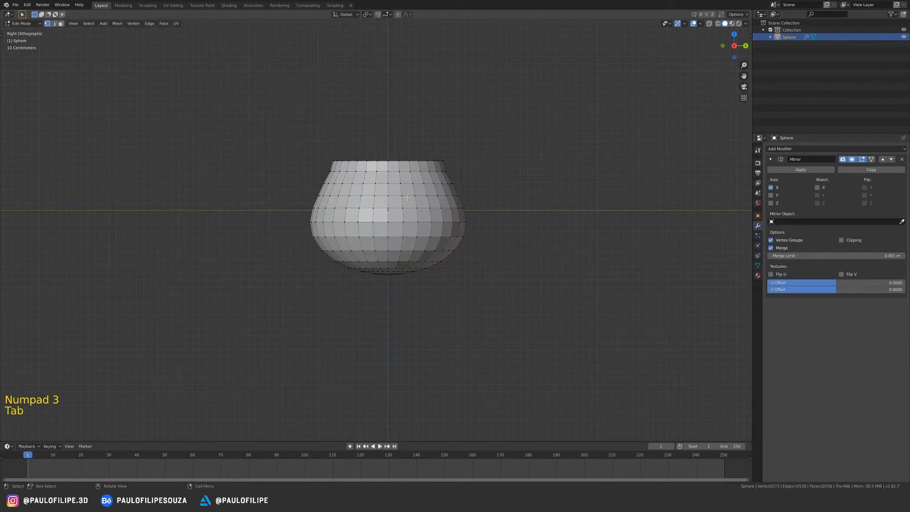
key(3)
click(382, 177)
shift+click(394, 178)
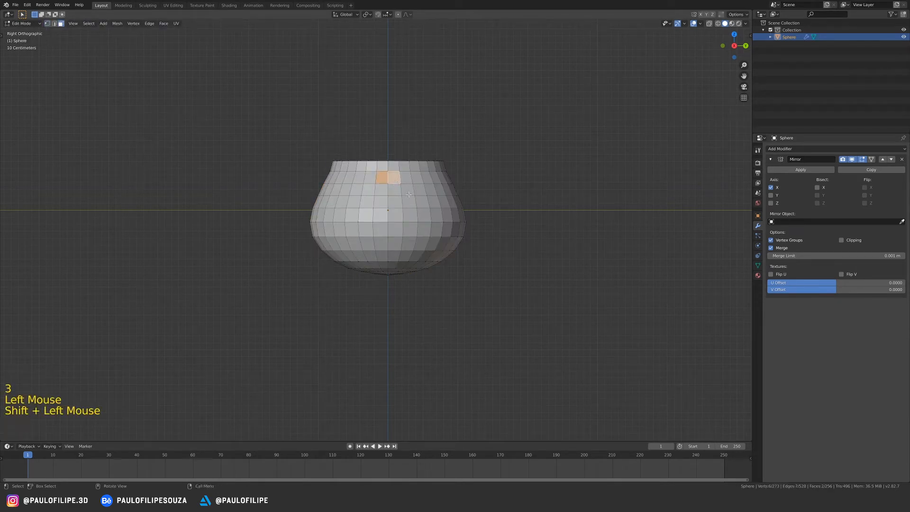
key(KP_1)
ctrl+middle_drag(409, 195, 451, 232)
key(e)
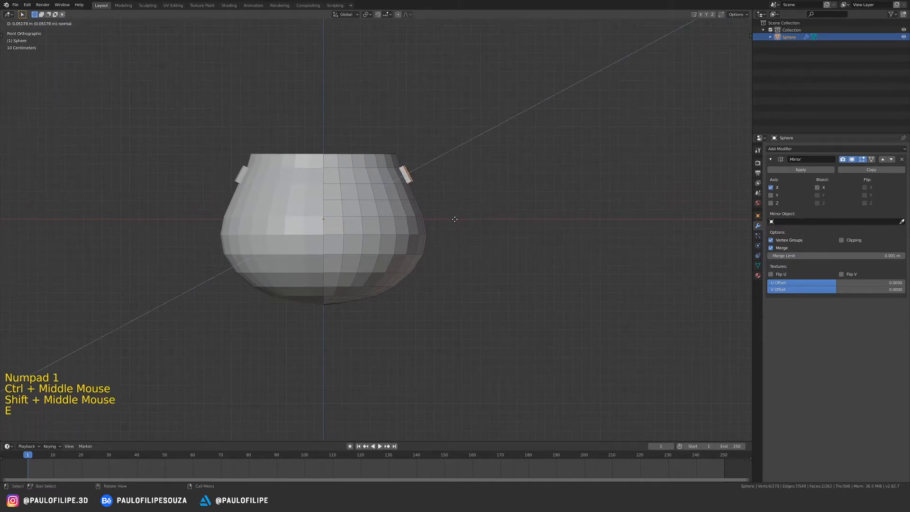
click(451, 219)
key(e)
click(466, 209)
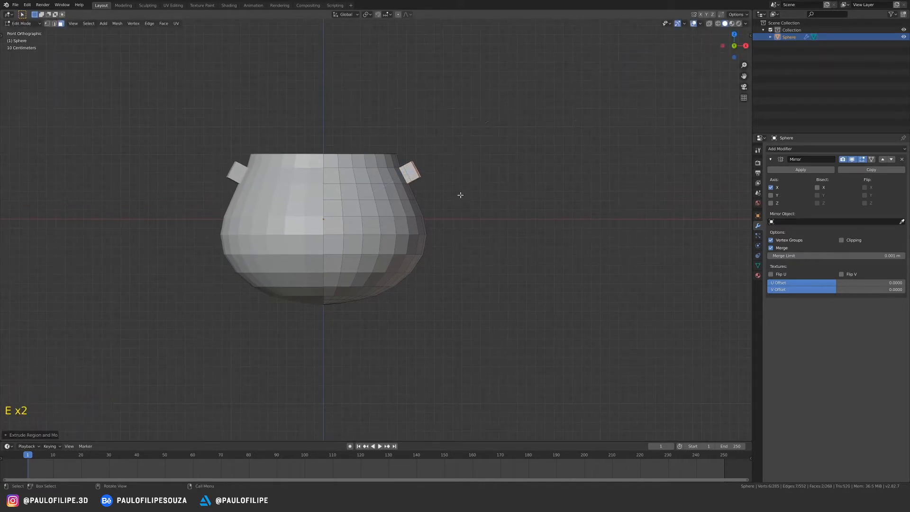
Step: Rotate and reposition the handle's end faces so they stand upright, and flatten them along X
key(r)
click(481, 227)
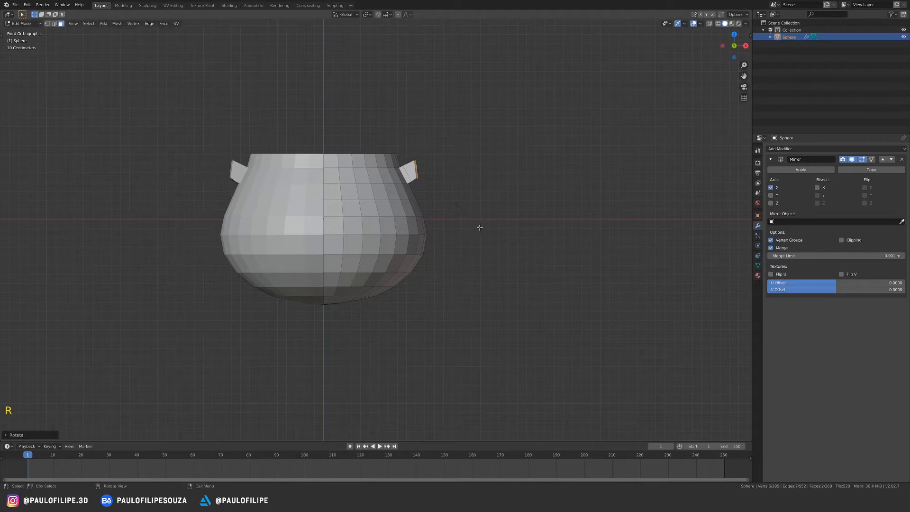
key(g)
click(483, 232)
key(r)
click(481, 216)
key(s)
key(x)
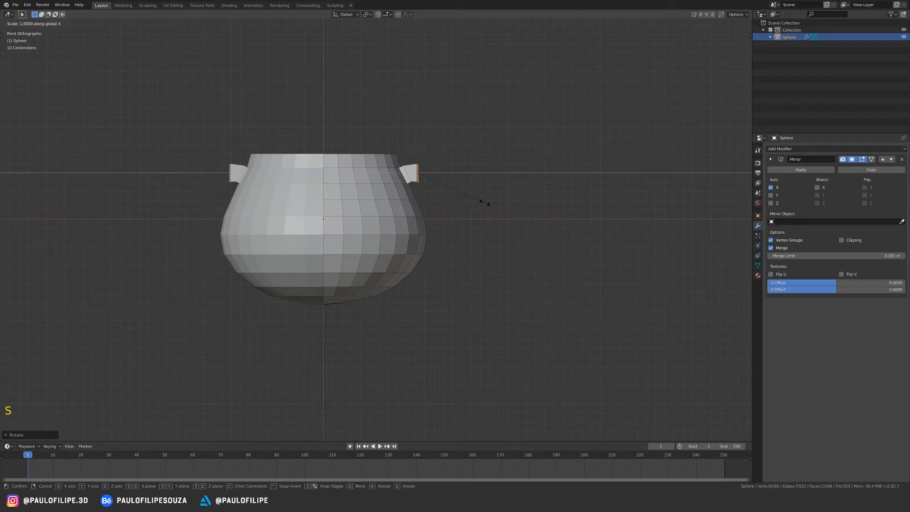
key(Return)
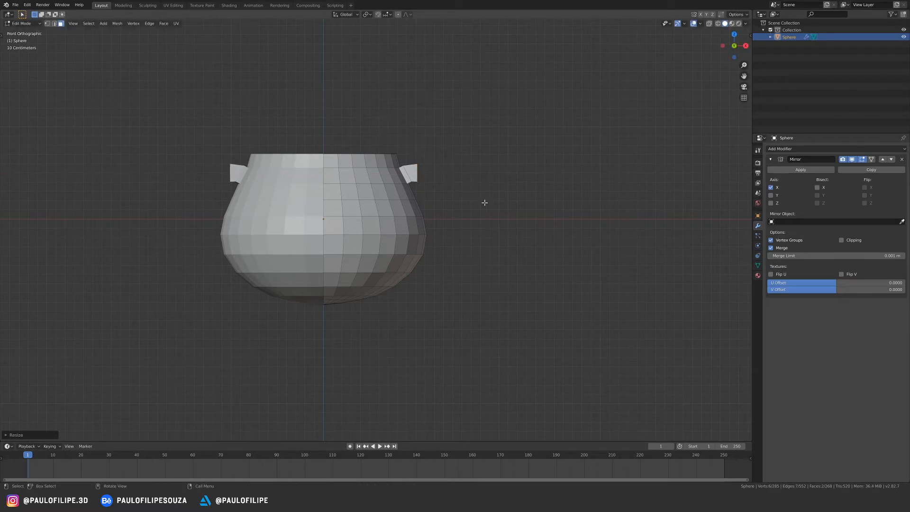
Step: Move the handle's end faces slightly inward along X and extrude them outward about 0.2 m
key(g)
key(x)
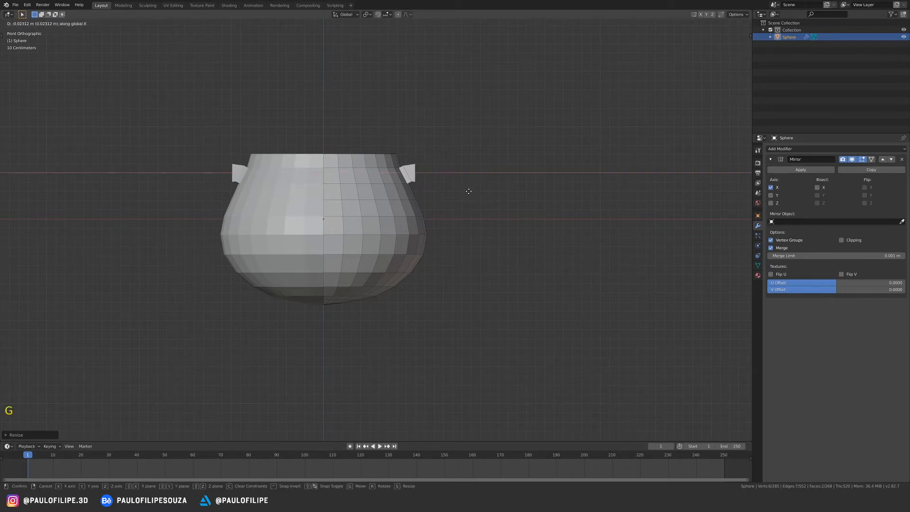
click(470, 191)
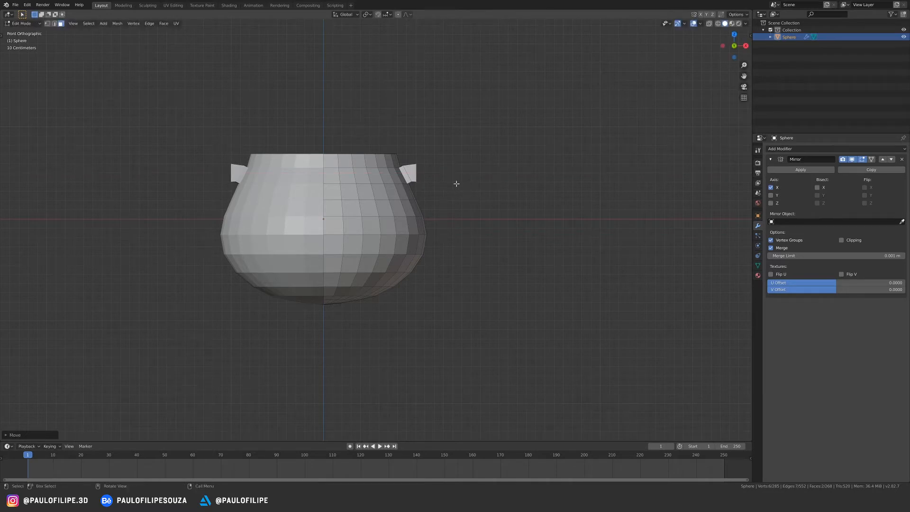
key(e)
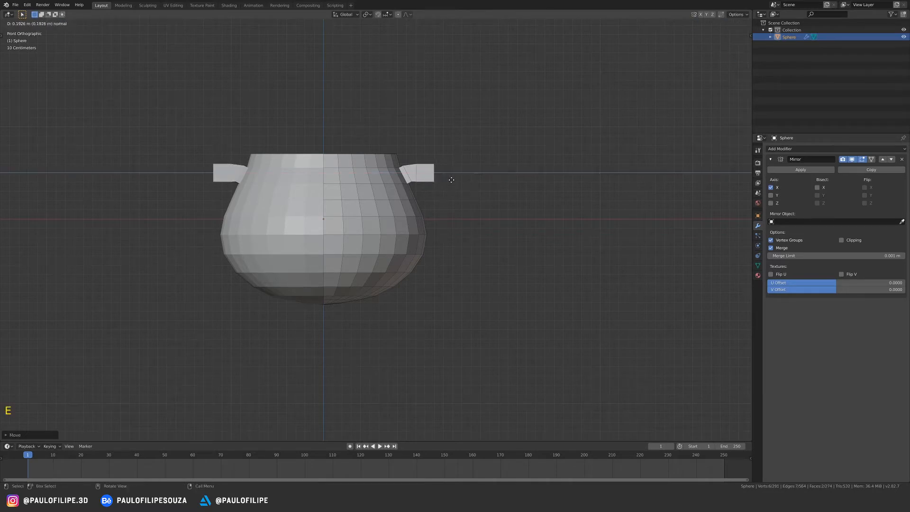
click(452, 181)
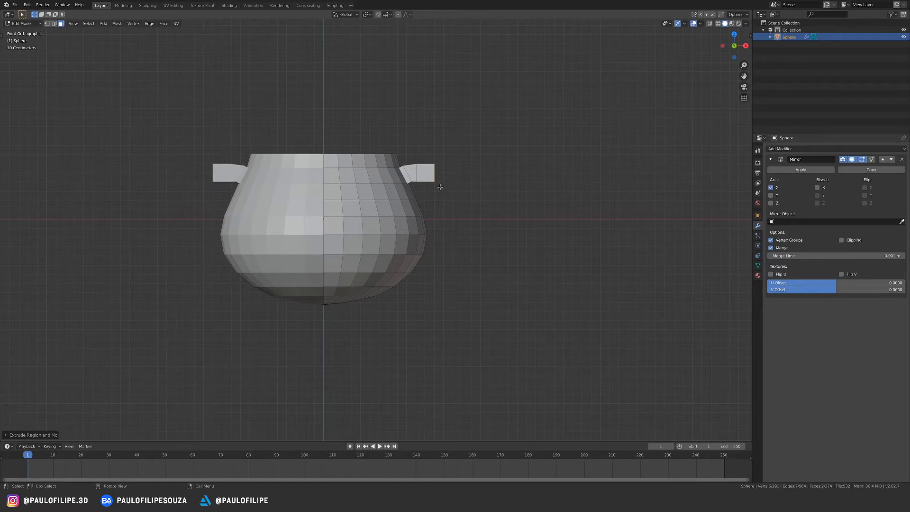
Step: Inset the handle's four upper and four lower faces
middle_drag(440, 188, 430, 136)
key(3)
click(407, 146)
shift+click(433, 156)
shift+click(422, 179)
shift+click(391, 170)
shift+click(416, 170)
shift+click(443, 192)
shift+click(419, 207)
shift+click(401, 193)
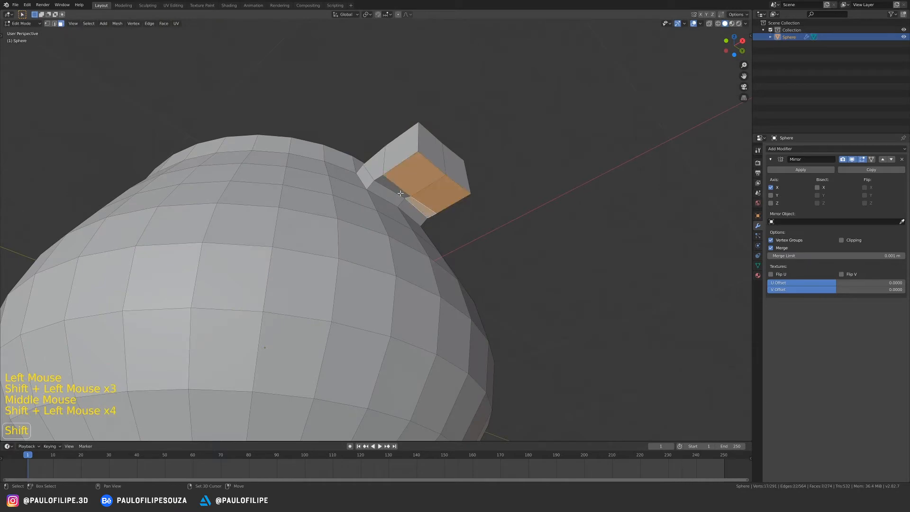
middle_drag(401, 190, 447, 180)
key(i)
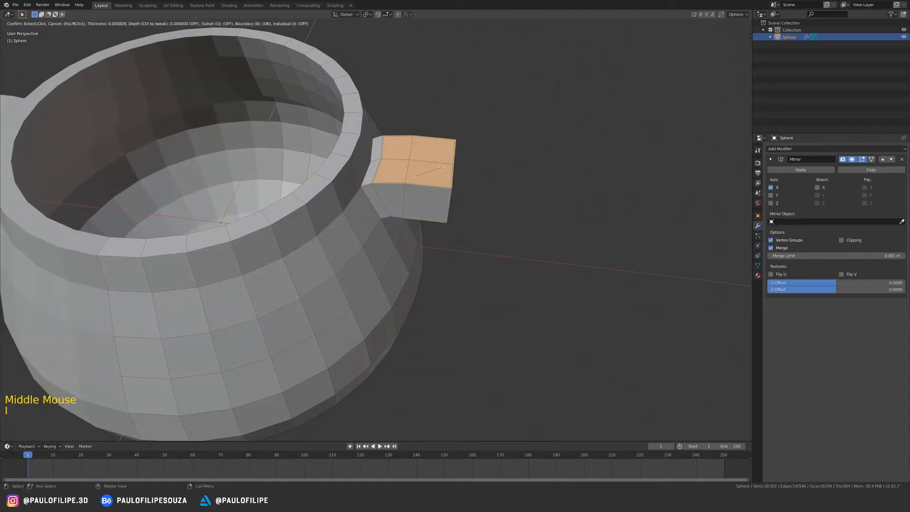
click(430, 168)
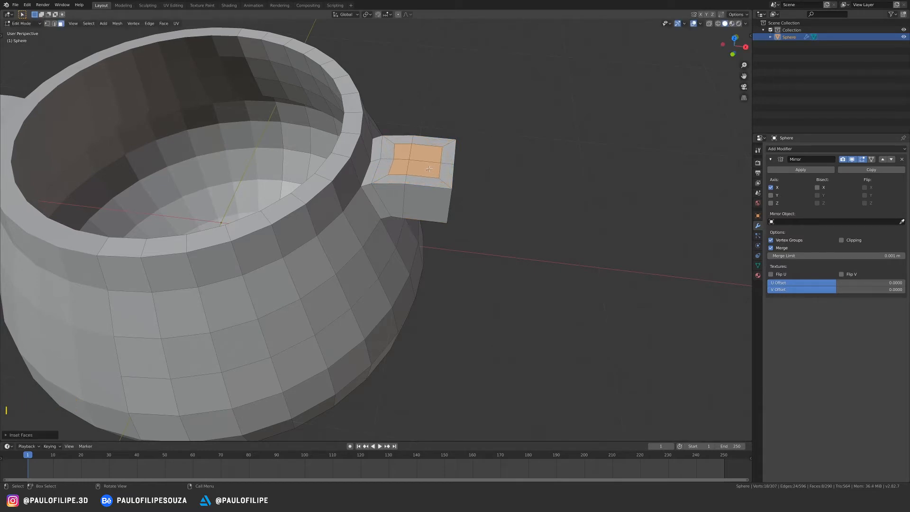
Step: Delete the inset faces to open a hole through the handle
middle_drag(431, 168, 451, 185)
key(x)
click(416, 171)
Step: Move the two edges of the handle's lower opening nearest the pot about 0.02 m toward the body along X
ctrl+middle_drag(451, 185, 491, 185)
key(2)
click(447, 159)
shift+click(465, 166)
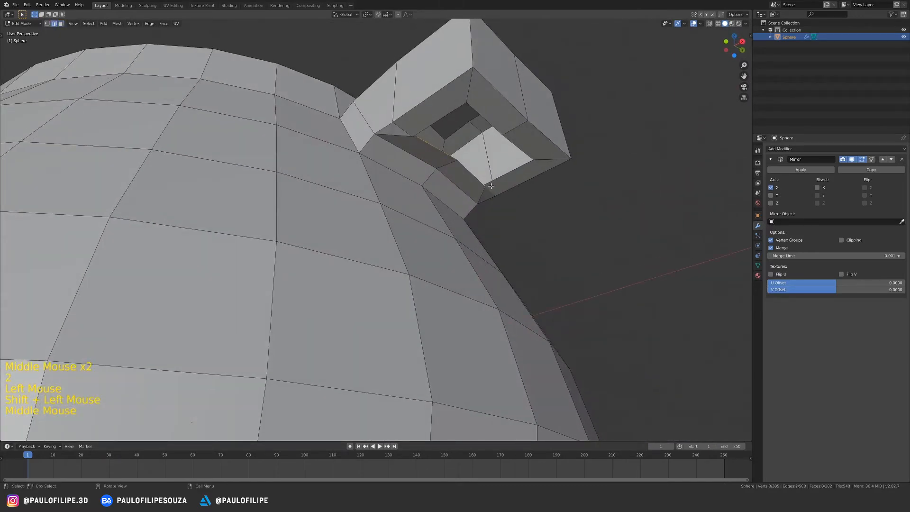
key(f)
key(ctrl+z)
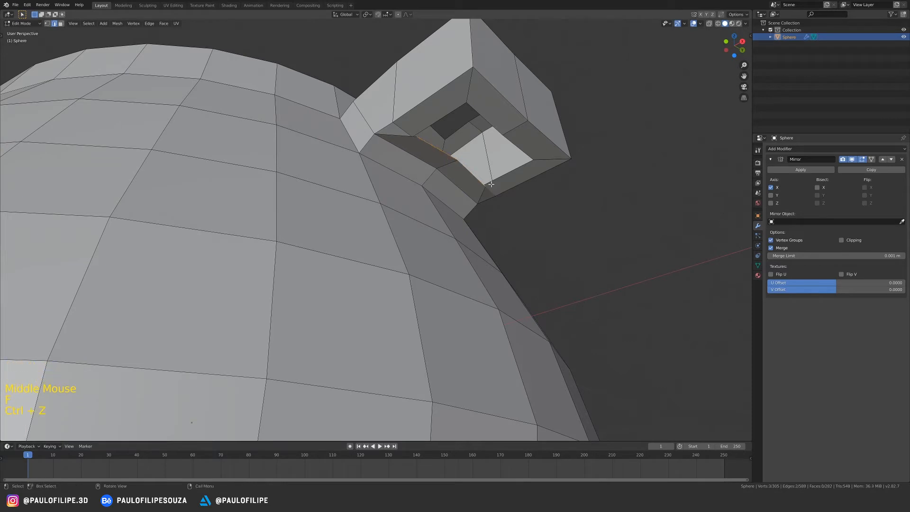
key(g)
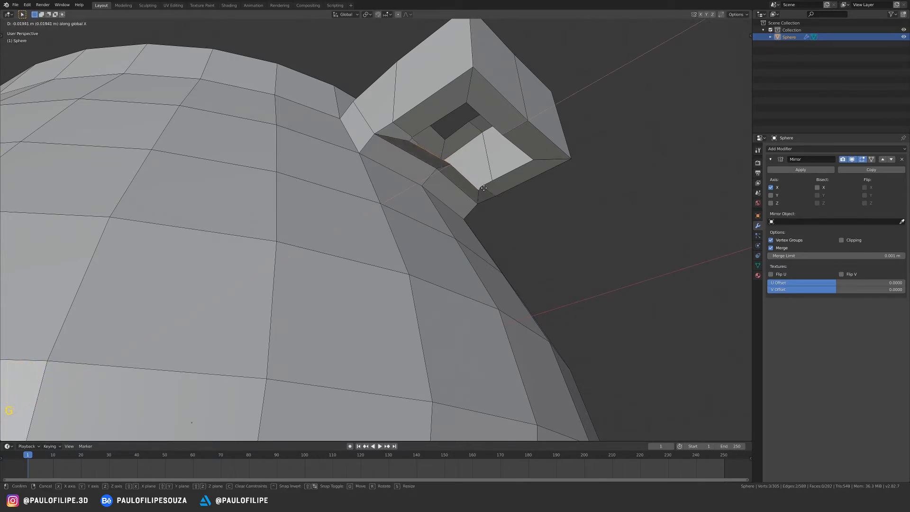
key(x)
click(481, 189)
Step: Flatten the edge loop of the handle's lower opening by scaling it to 0 along Z
mouse_move(481, 189)
middle_down()
mouse_move(490, 213)
mouse_move(493, 204)
mouse_move(469, 172)
mouse_move(495, 194)
middle_up()
alt+click(474, 178)
key(s)
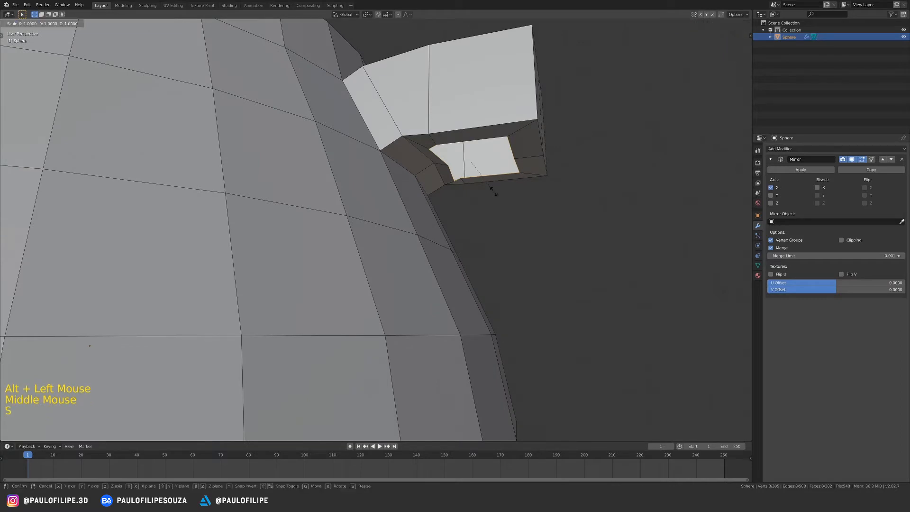
key(z)
key(0)
click(494, 191)
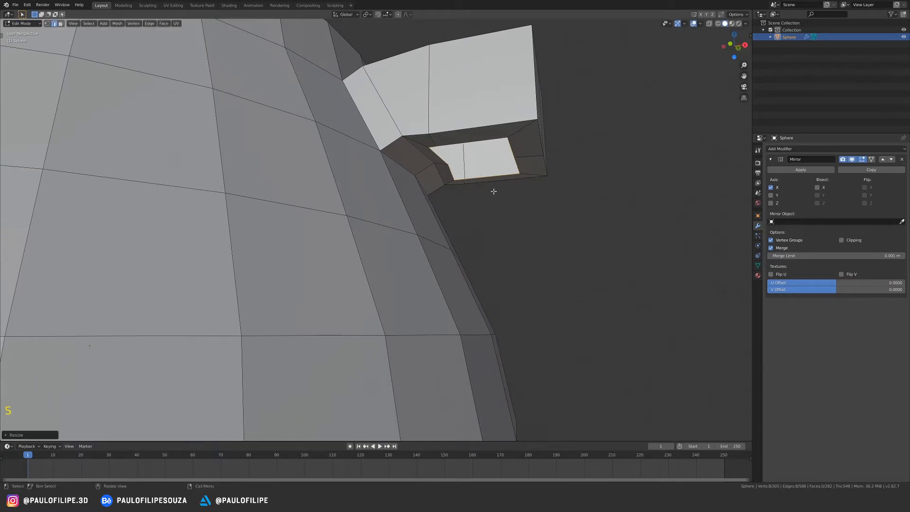
Step: Flatten the three lower-opening vertices nearest the pot along X so they line up
middle_drag(493, 190, 475, 159)
key(1)
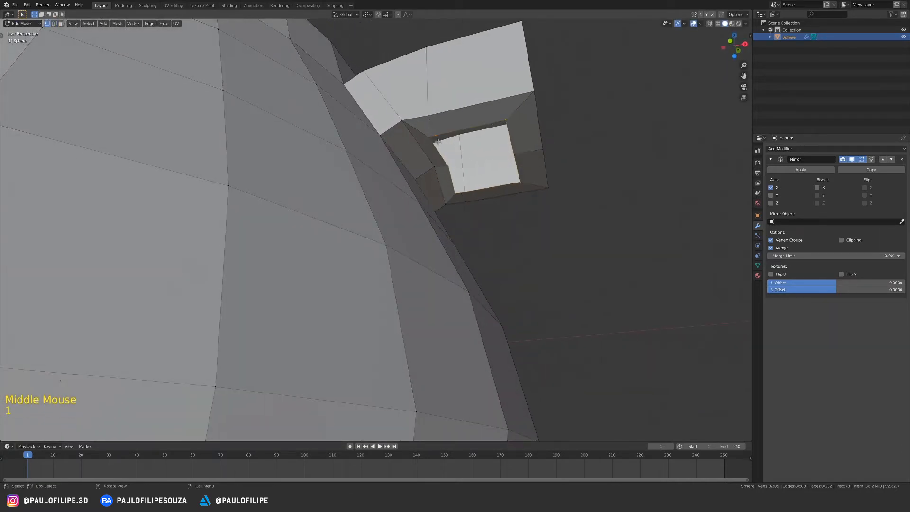
click(448, 166)
shift+click(456, 194)
shift+click(466, 201)
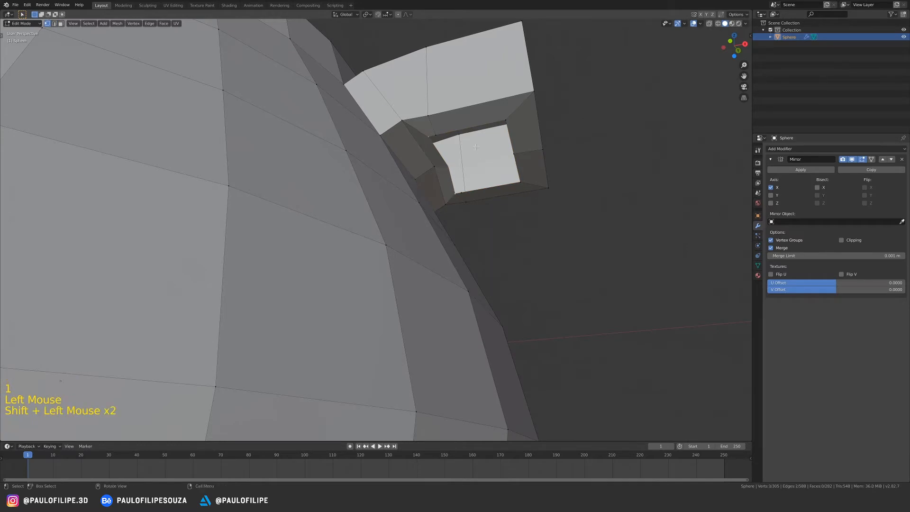
middle_drag(466, 201, 481, 188)
middle_drag(479, 156, 477, 149)
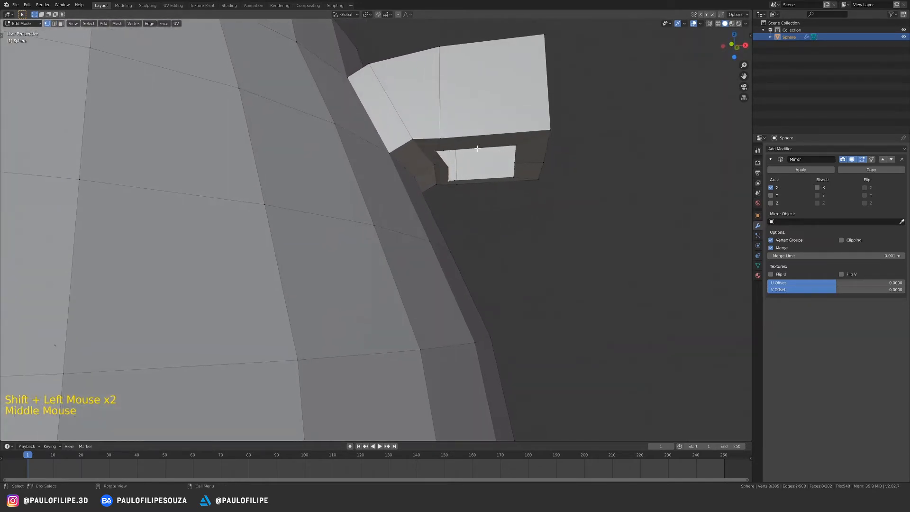
key(s)
key(x)
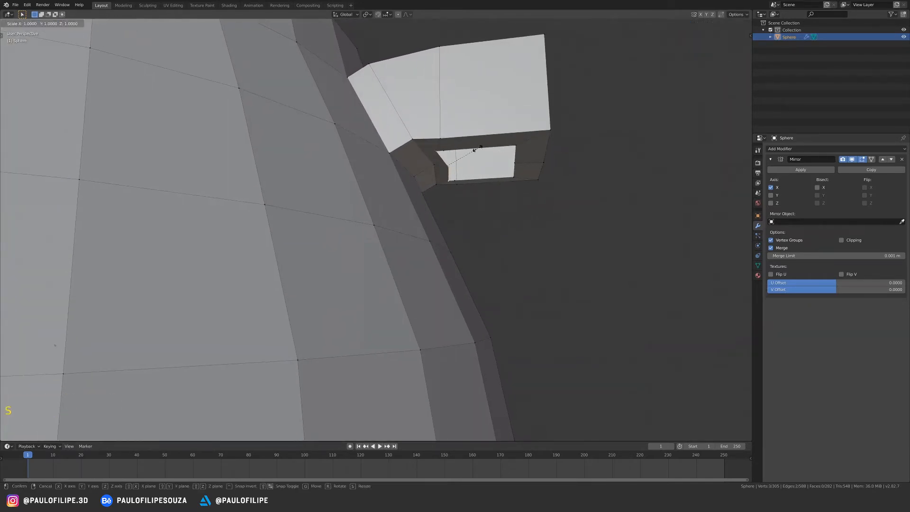
click(478, 148)
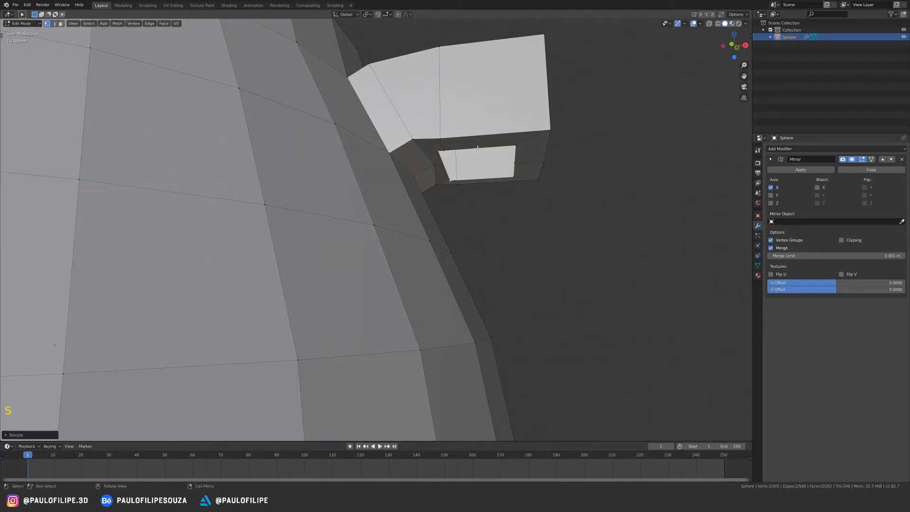
Step: Nudge the lower-opening vertices nearest the pot, and flatten the matching upper-opening vertices along X so they line up
key(g)
click(494, 182)
middle_drag(494, 182, 444, 113)
shift+click(444, 113)
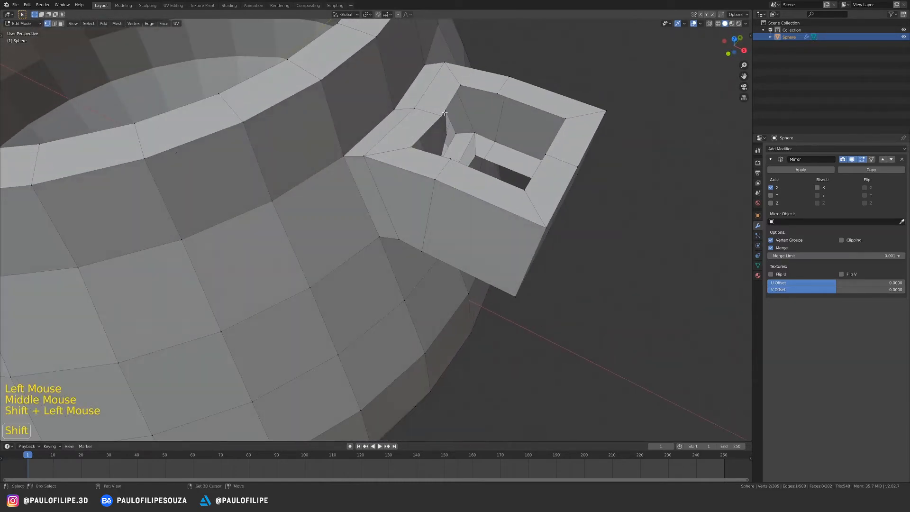
shift+click(461, 85)
middle_drag(462, 85, 490, 124)
key(s)
key(x)
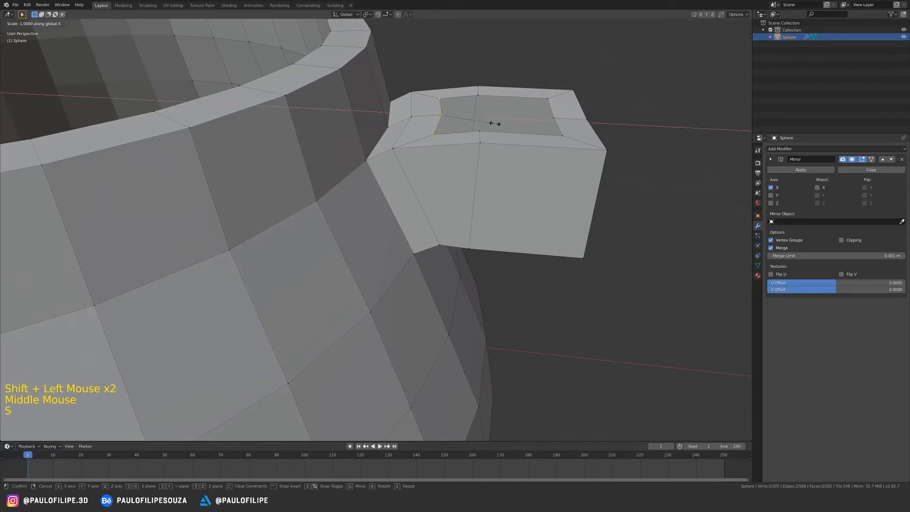
key(Return)
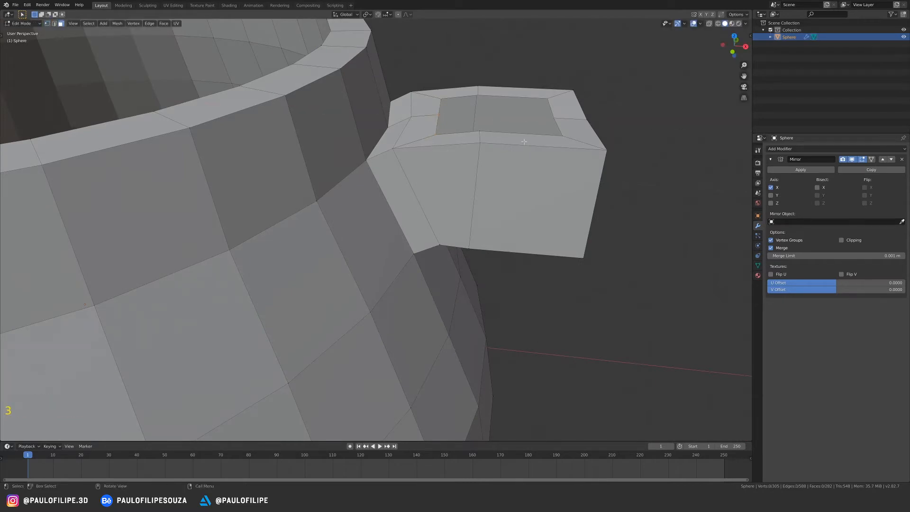
Step: Bridge the edge loops of the handle's upper and lower openings to wall in the hole
key(2)
alt+click(508, 98)
middle_drag(508, 98, 571, 151)
shift+click(567, 142)
key(ctrl+z)
middle_drag(571, 151, 577, 161)
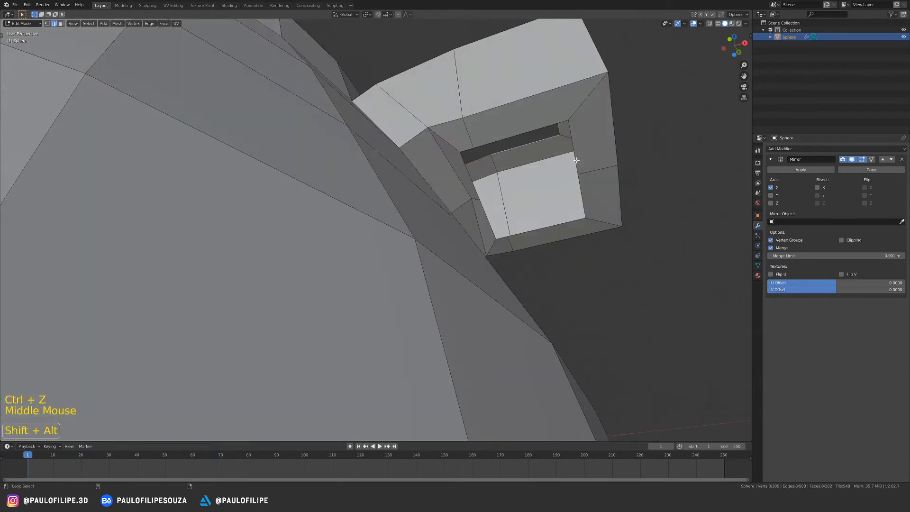
alt+shift+click(576, 160)
middle_drag(576, 160, 567, 197)
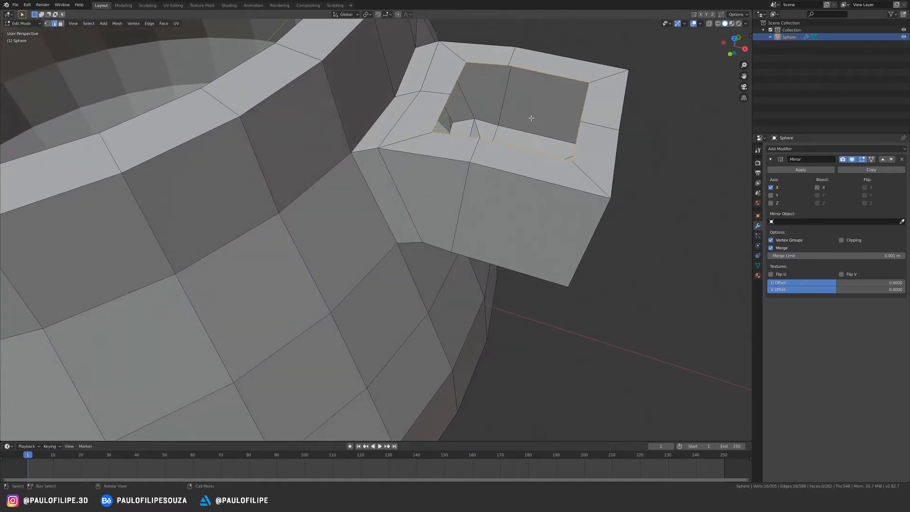
key(F3)
text(bri)
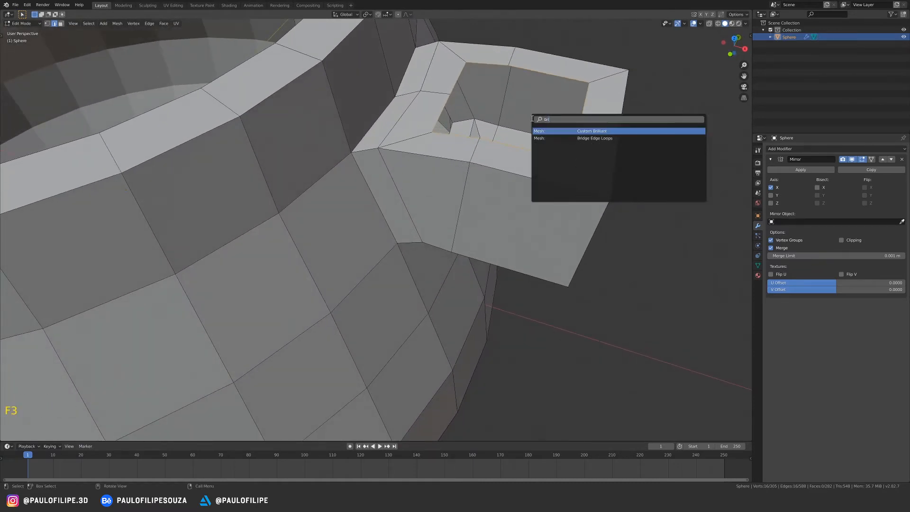
text(dge)
click(603, 131)
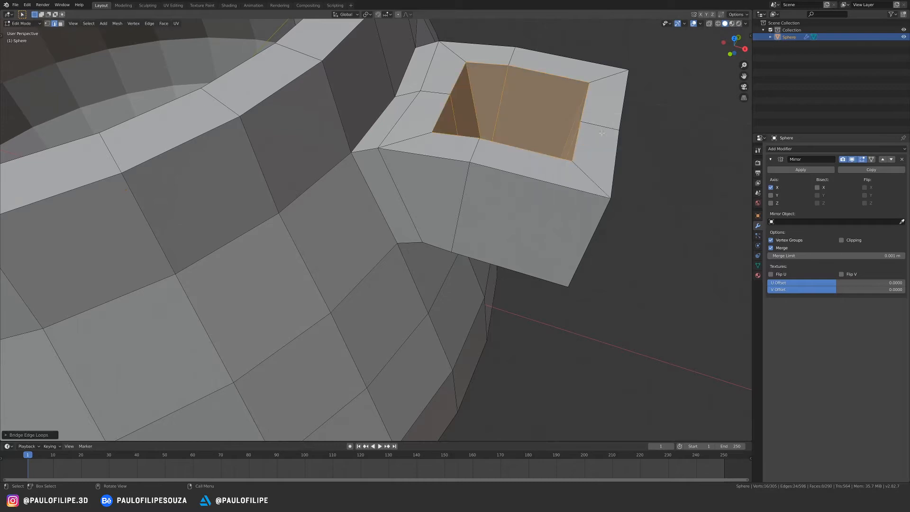
Step: Adjust a vertex on the pot-facing side of the handle's hole along X
middle_drag(602, 134, 493, 163)
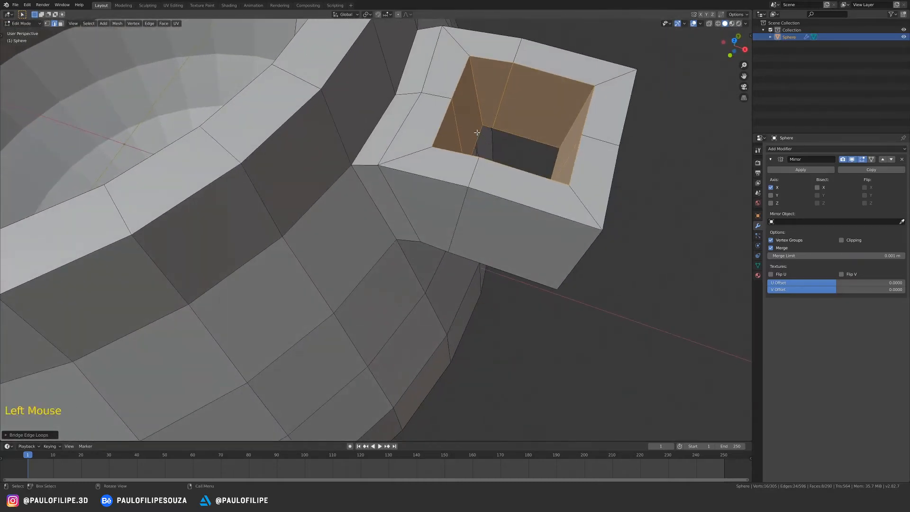
click(477, 132)
middle_drag(477, 134, 470, 159)
shift+click(482, 182)
middle_drag(462, 163, 432, 192)
key(1)
click(449, 168)
key(g)
key(x)
click(448, 169)
Step: Add a Subdivision Surface modifier to the pot in Object Mode and set its viewport level to 2
ctrl+middle_drag(432, 192, 429, 240)
ctrl+middle_drag(430, 242, 434, 228)
shift+middle_drag(437, 230, 474, 239)
mouse_move(476, 241)
middle_down()
mouse_move(482, 245)
mouse_move(474, 237)
middle_up()
middle_drag(474, 237, 434, 229)
key(Tab)
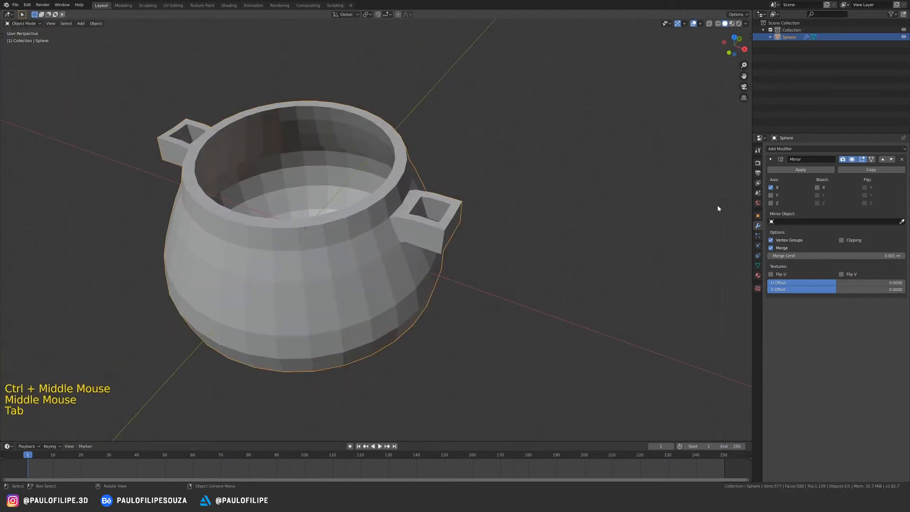
click(799, 150)
click(798, 150)
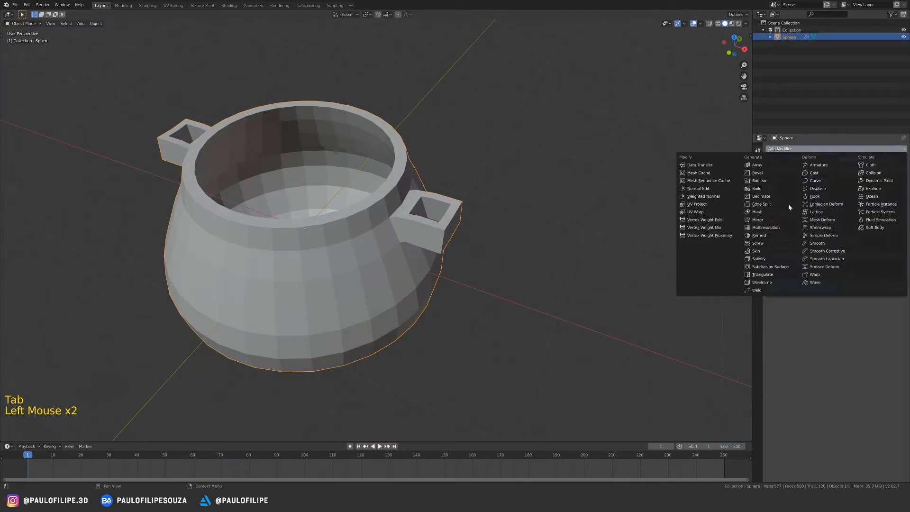
click(783, 270)
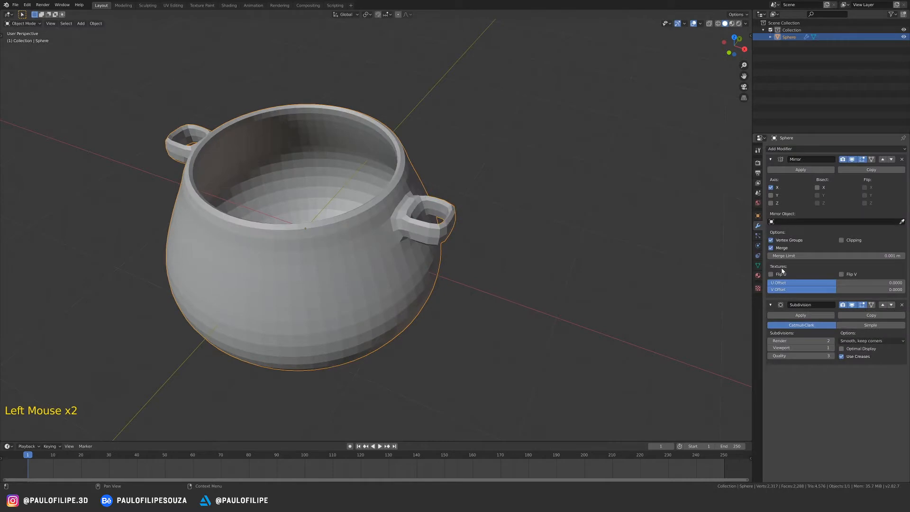
click(833, 348)
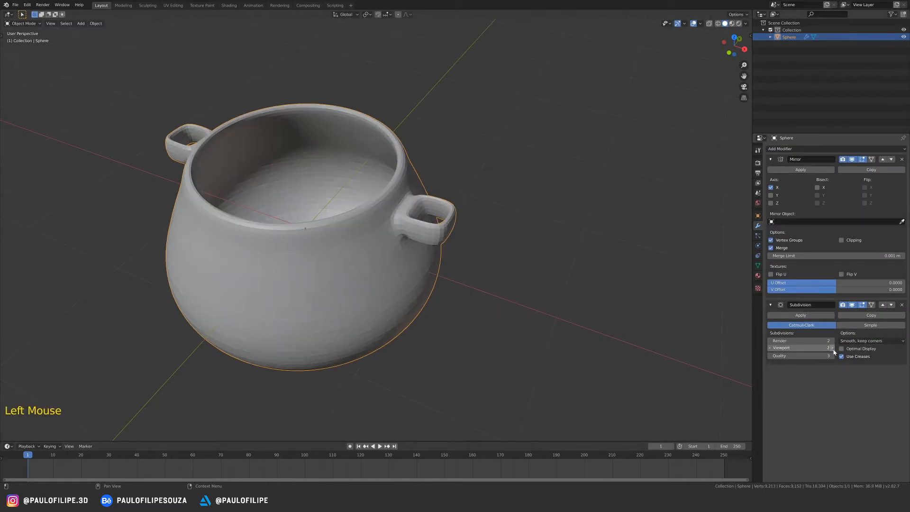
Step: Apply Shade Smooth to the pot
right_click(360, 242)
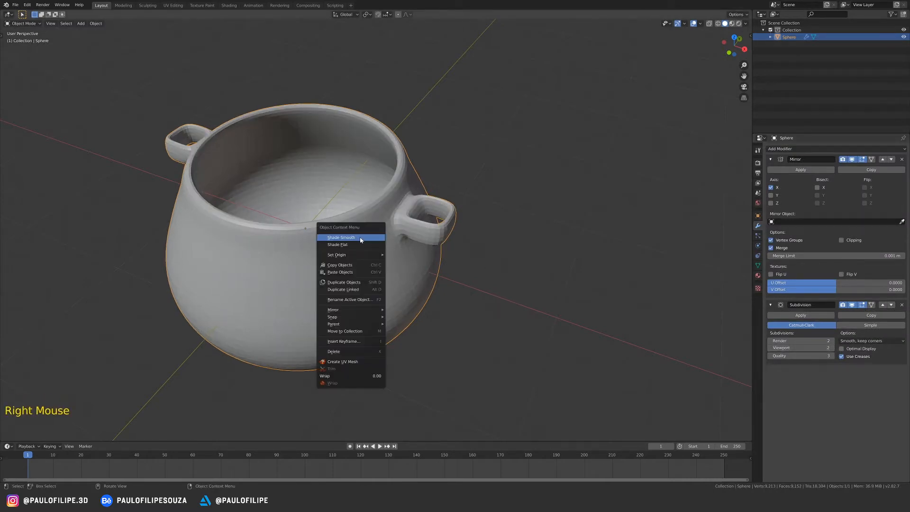
click(360, 238)
middle_drag(361, 242, 468, 247)
middle_drag(467, 246, 475, 259)
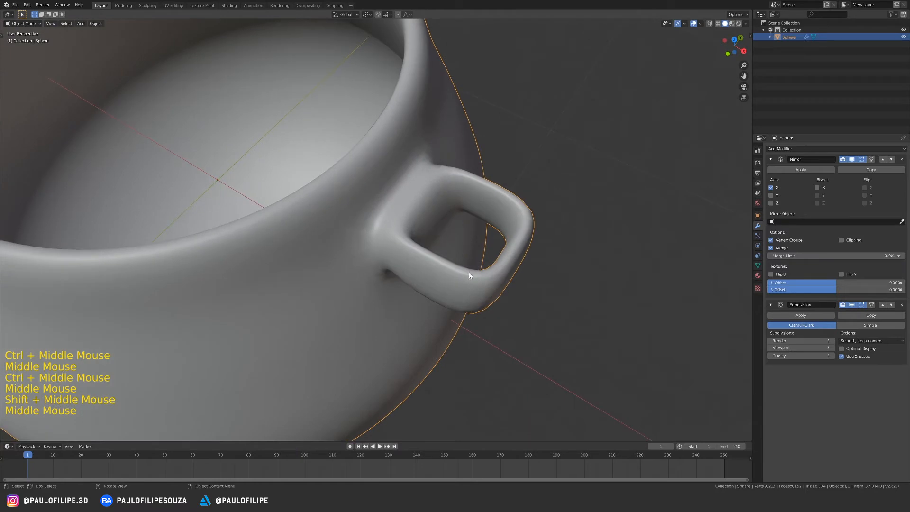
Step: Enter Edit Mode on the pot and turn off the Subdivision modifier's Edit Mode display
click(471, 272)
key(Tab)
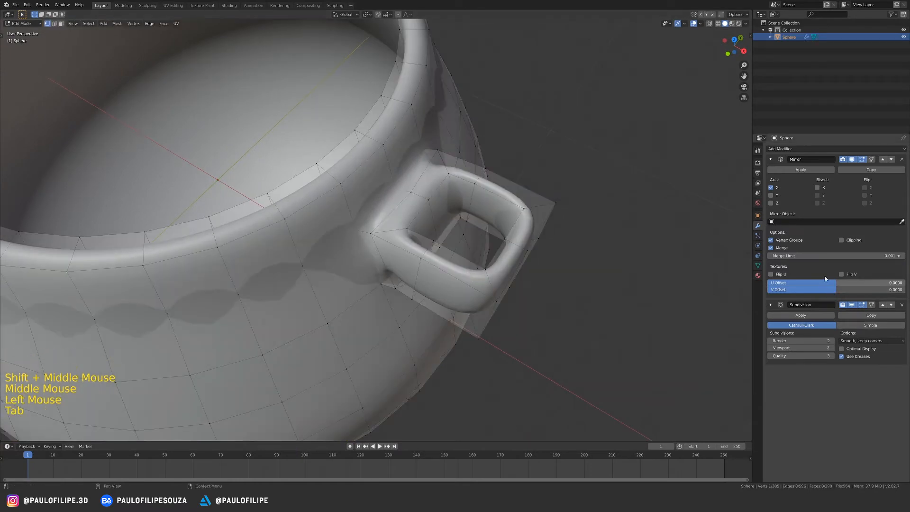
click(863, 306)
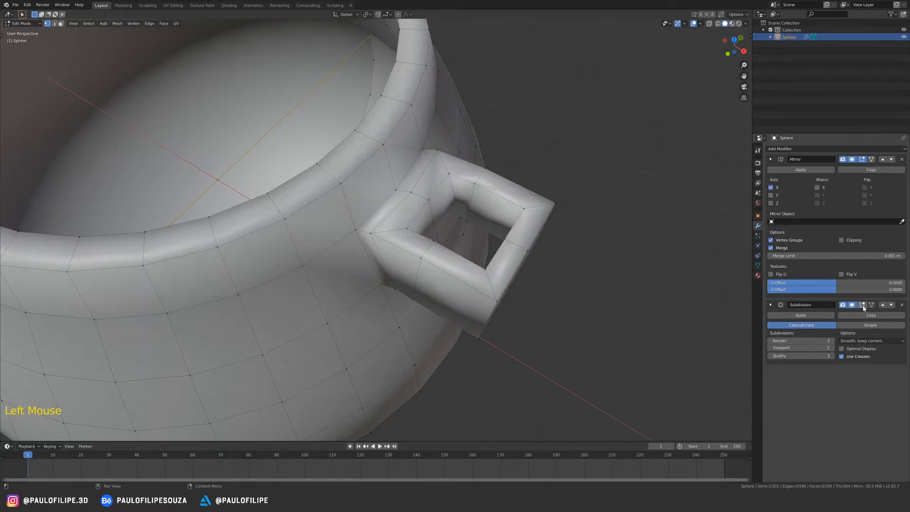
Step: Scale the four vertical corner edges inside the handle's hole to about 0.83 to round the opening
middle_drag(503, 224, 481, 210)
key(2)
click(473, 213)
shift+click(388, 195)
shift+click(503, 169)
middle_drag(503, 170, 590, 199)
shift+click(504, 231)
key(s)
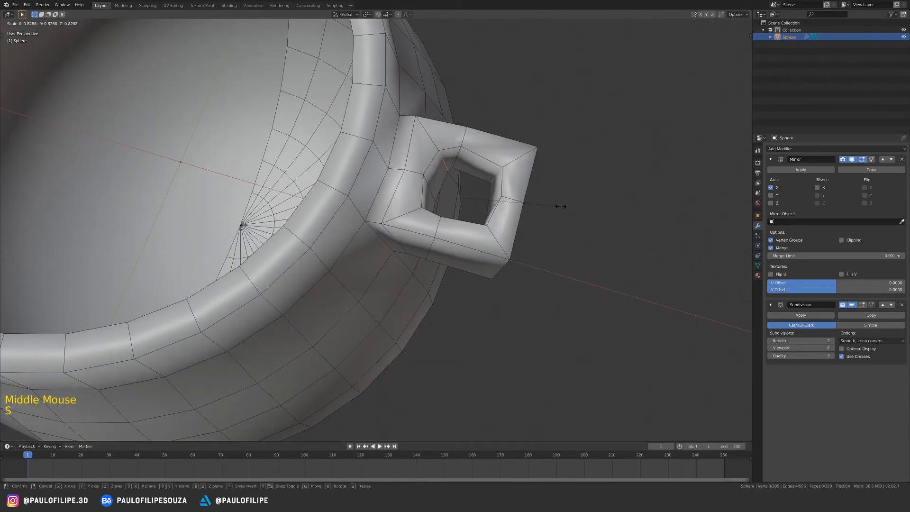
click(560, 206)
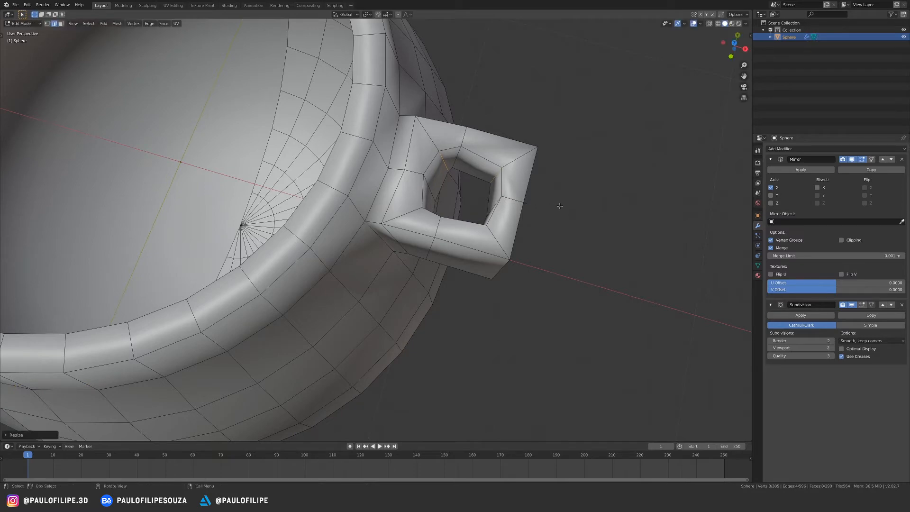
Step: Scale the handle's four outer vertical corner edges to about 0.84 to round its outline
middle_drag(557, 208, 418, 231)
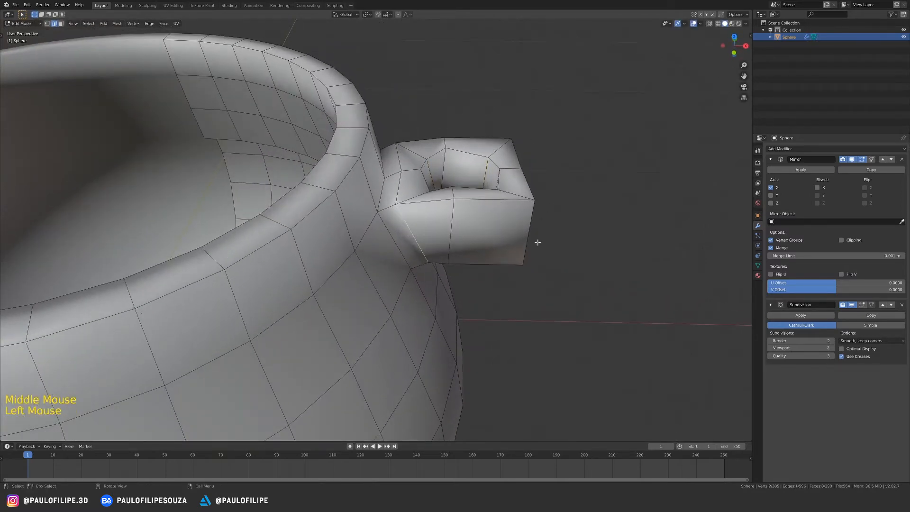
shift+click(534, 241)
middle_drag(532, 240, 511, 234)
shift+click(632, 247)
middle_drag(633, 247, 676, 320)
shift+click(646, 310)
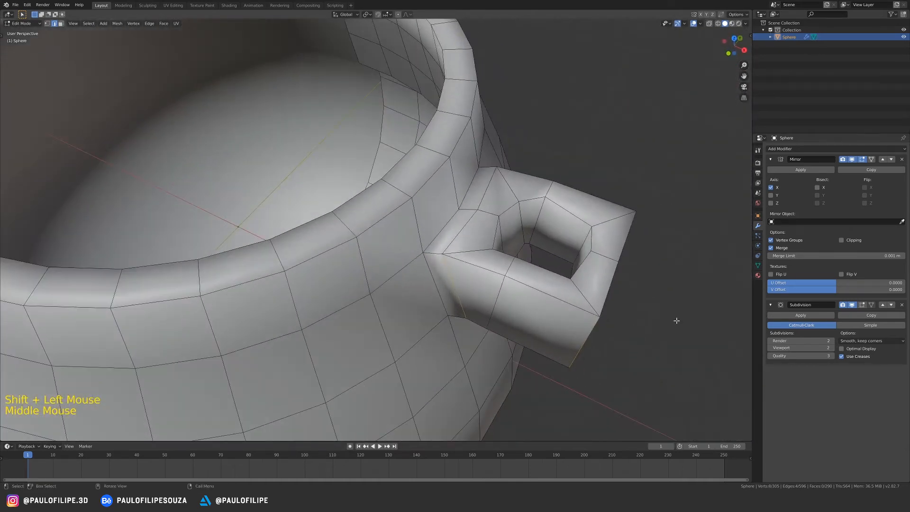
key(s)
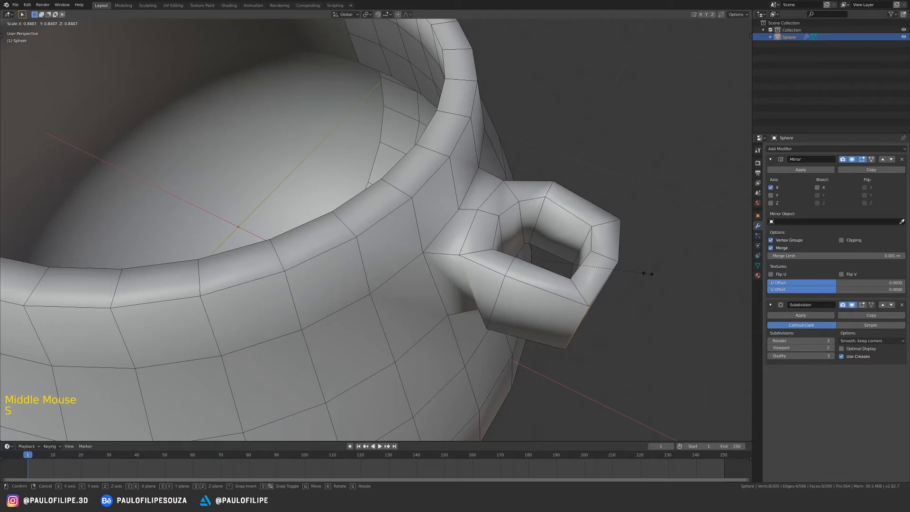
click(649, 273)
middle_drag(646, 270, 525, 190)
key(Tab)
key(Tab)
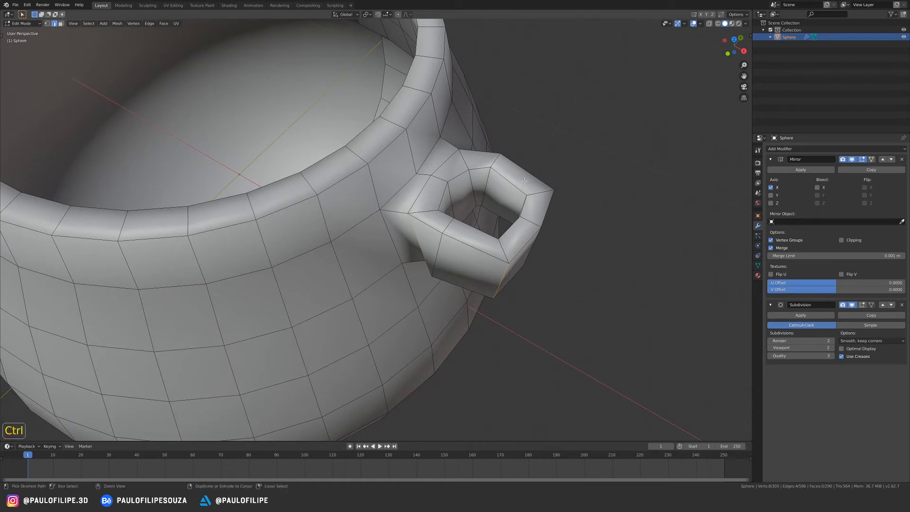
Step: Add a centred edge loop around the handle's top face ring and another around its bottom face ring
key(ctrl+r)
click(540, 194)
right_click(541, 197)
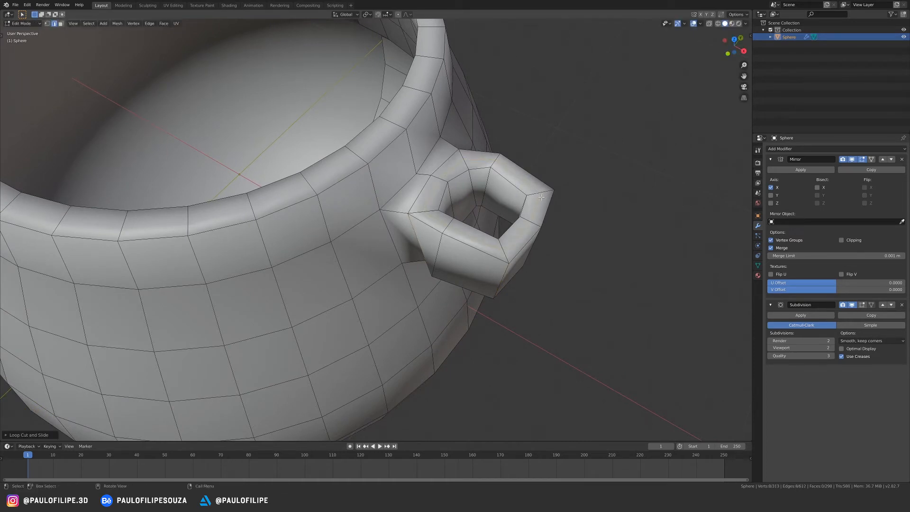
middle_drag(586, 213, 555, 183)
key(ctrl+r)
click(546, 221)
right_click(546, 221)
key(Tab)
key(Tab)
shift+middle_drag(555, 183, 435, 170)
Step: Flatten the two face loops on the handle's underside by scaling them to 0 along Z
key(3)
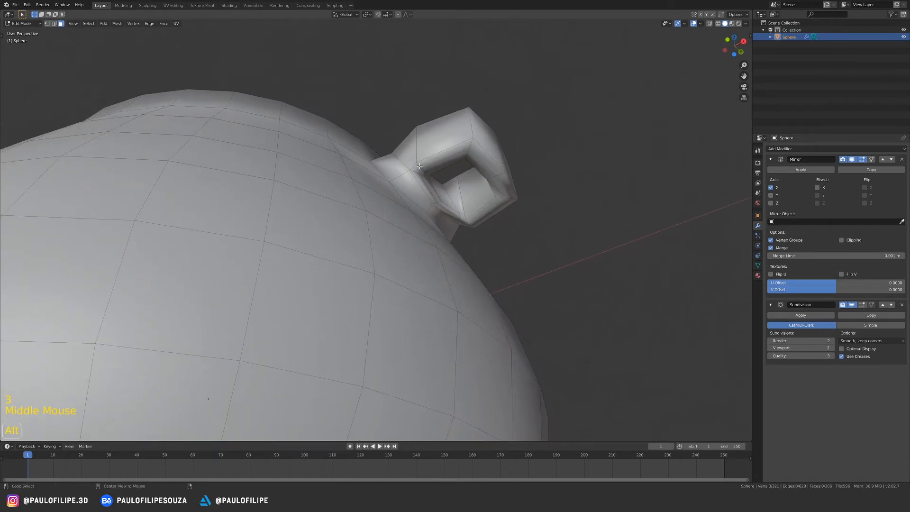
alt+click(420, 167)
alt+shift+click(423, 173)
key(s)
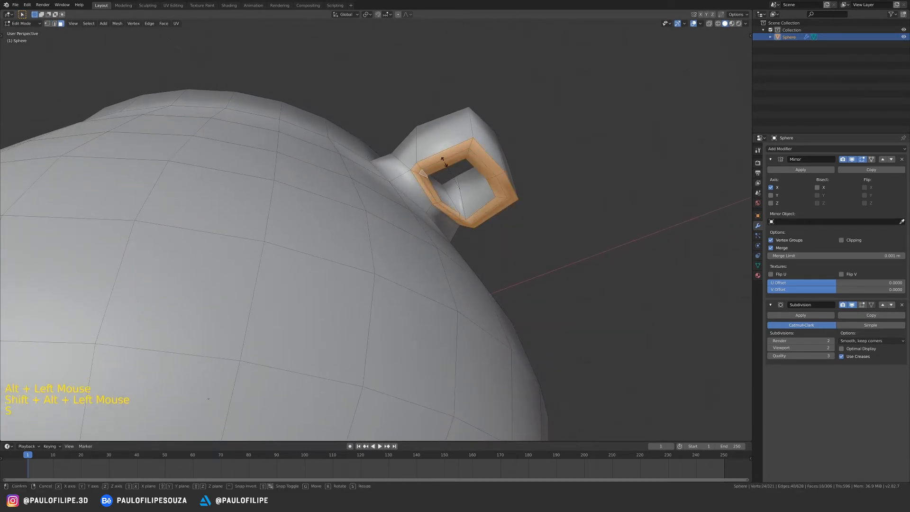
key(z)
key(0)
key(Return)
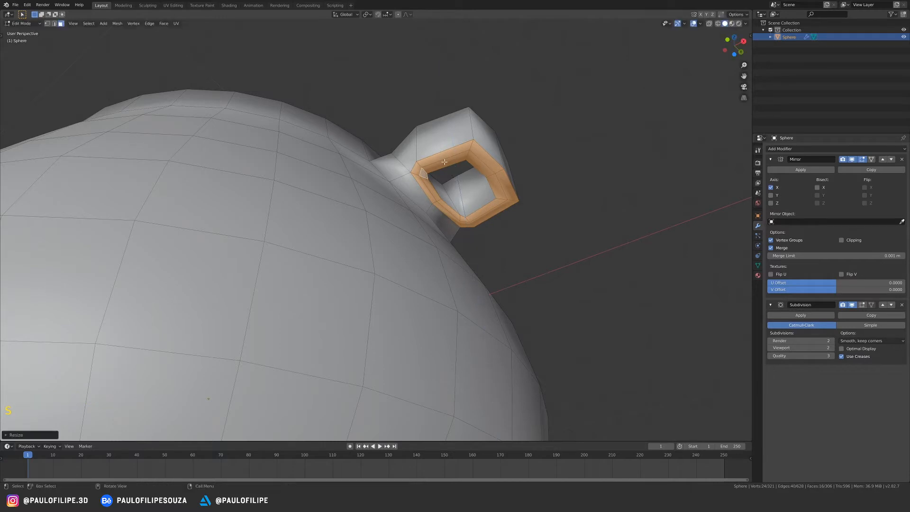
Step: Raise the handle's underside faces about 0.009 m along Z
key(Tab)
middle_drag(486, 195, 503, 289)
middle_drag(503, 289, 499, 287)
middle_drag(499, 286, 476, 173)
key(Tab)
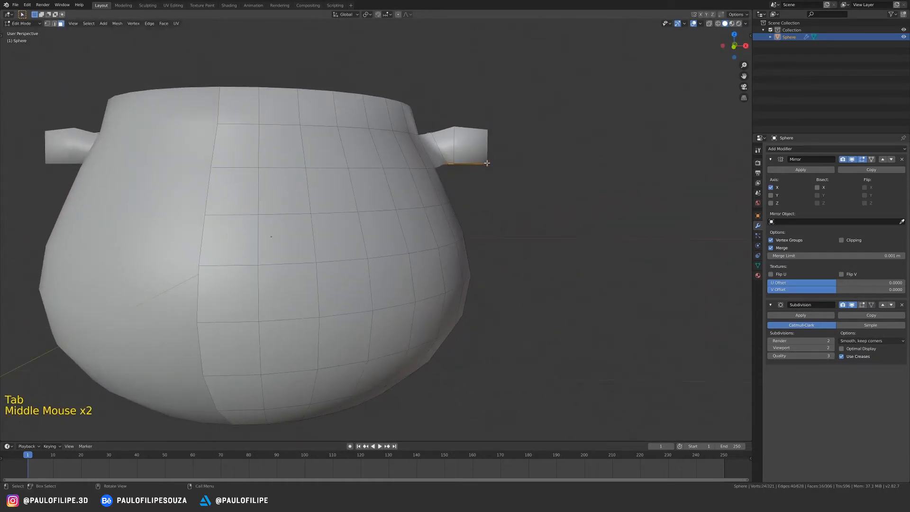
key(g)
key(z)
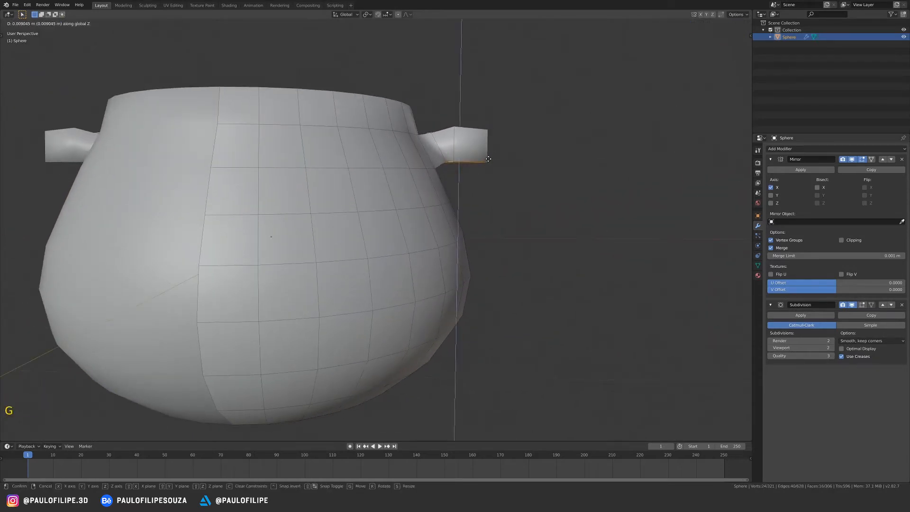
click(487, 158)
Step: Flatten the two face loops on the handle's top side by scaling them along Z
middle_drag(488, 158, 492, 150)
alt+click(481, 152)
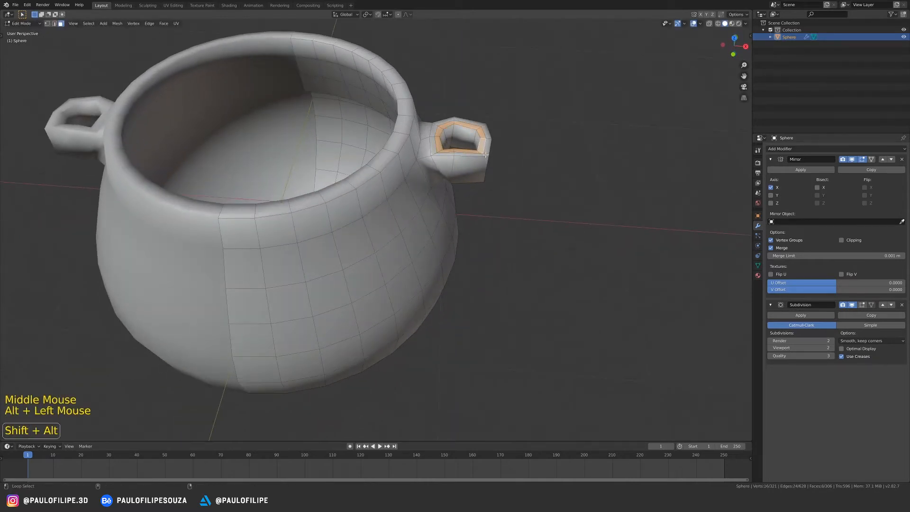
alt+shift+click(488, 142)
key(s)
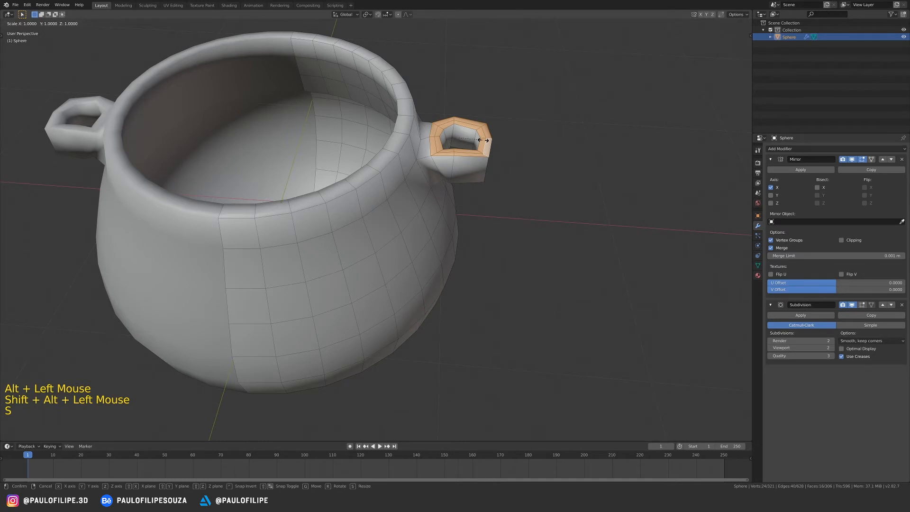
click(483, 140)
middle_drag(470, 158, 391, 185)
Step: Select all face loops of the handle's outer part and rotate them in the front view
key(Tab)
key(Tab)
click(462, 169)
shift+click(470, 164)
shift+click(455, 166)
shift+click(484, 161)
shift+click(517, 170)
shift+click(531, 165)
middle_drag(531, 165, 537, 146)
alt+shift+click(517, 156)
alt+shift+click(520, 155)
alt+shift+click(536, 147)
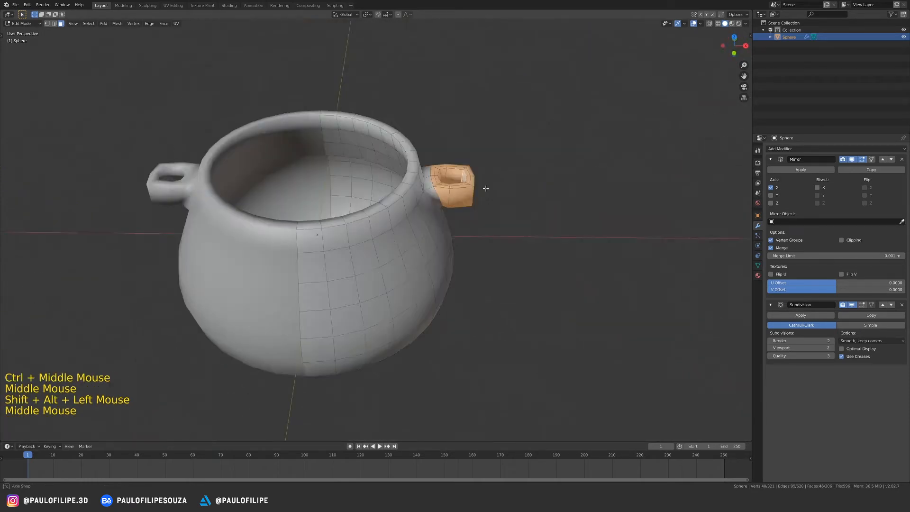
mouse_move(485, 189)
middle_down()
mouse_move(496, 187)
mouse_move(470, 187)
mouse_move(496, 188)
middle_up()
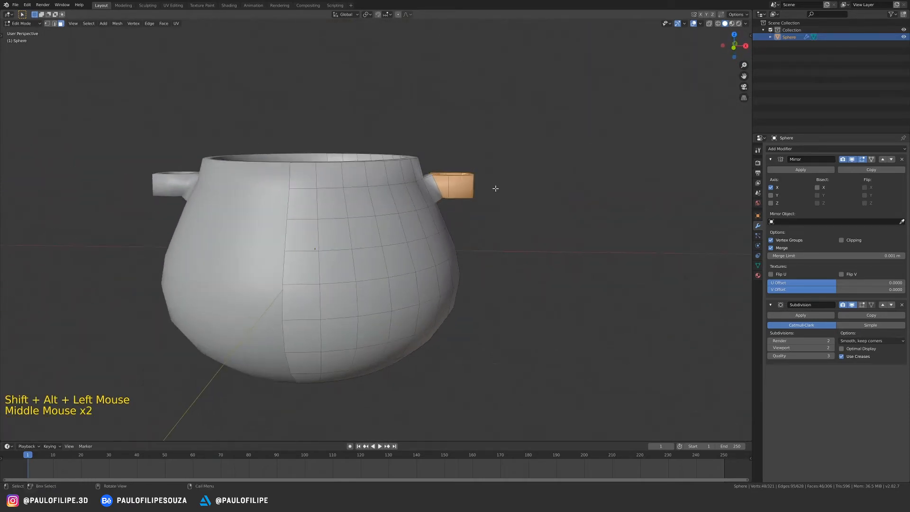
key(KP_1)
ctrl+middle_drag(486, 150, 545, 215)
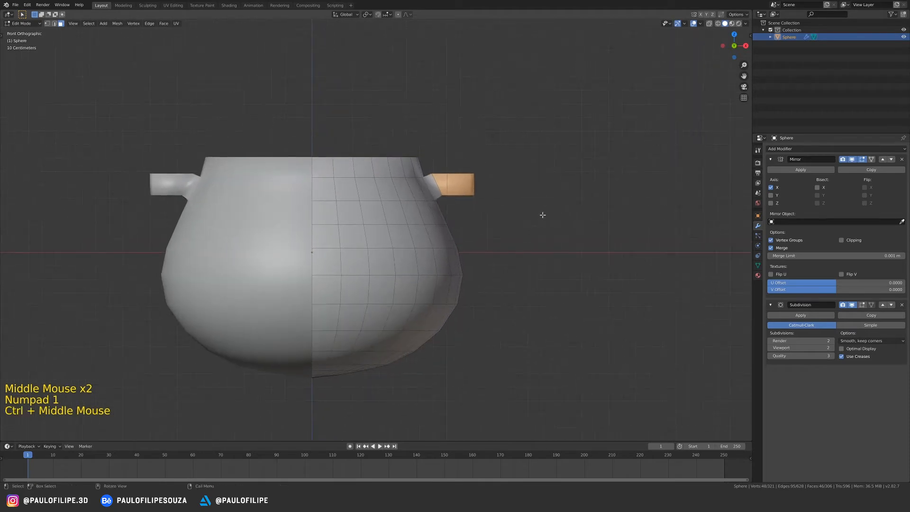
key(r)
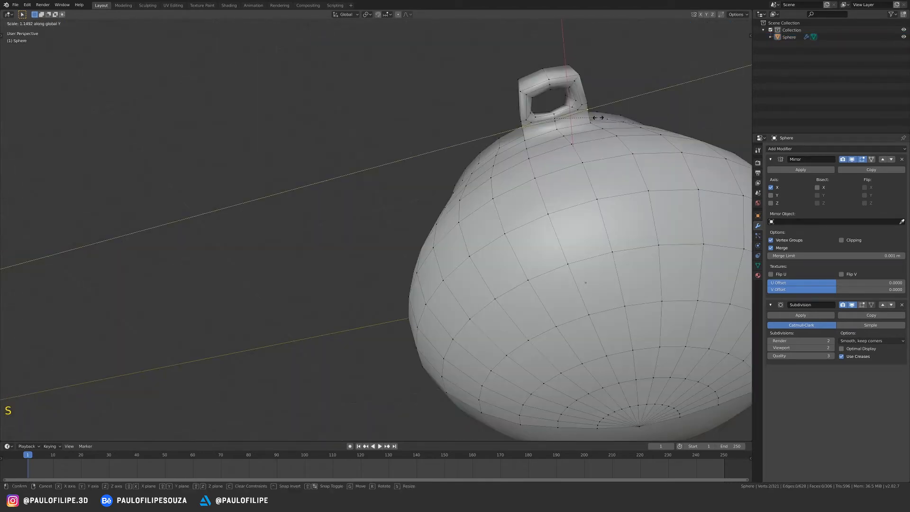
key(Tab)
ctrl+middle_drag(545, 237, 555, 251)
middle_drag(555, 251, 512, 256)
middle_drag(512, 256, 474, 254)
ctrl+middle_drag(474, 254, 457, 257)
ctrl+middle_drag(457, 257, 479, 244)
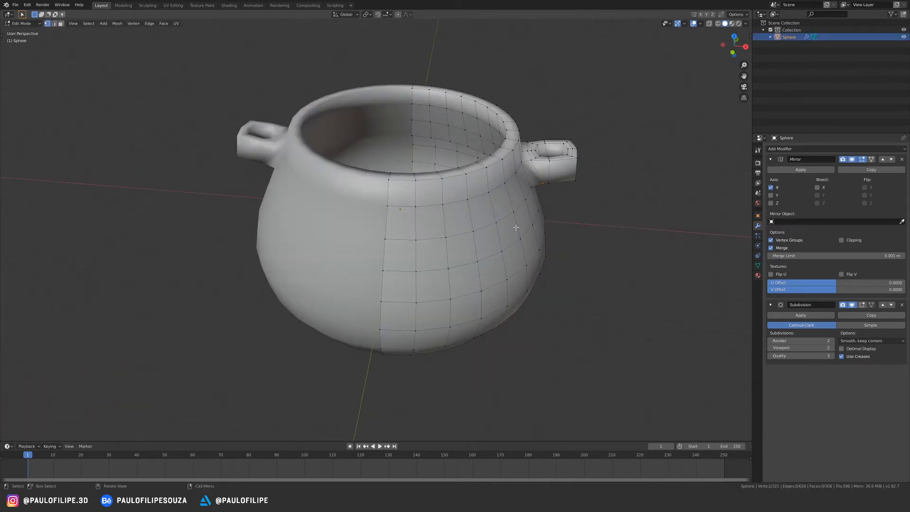
Step: Add two evenly spaced edge loops around the top face of the pot's rim, without sliding them
shift+middle_drag(492, 213, 481, 235)
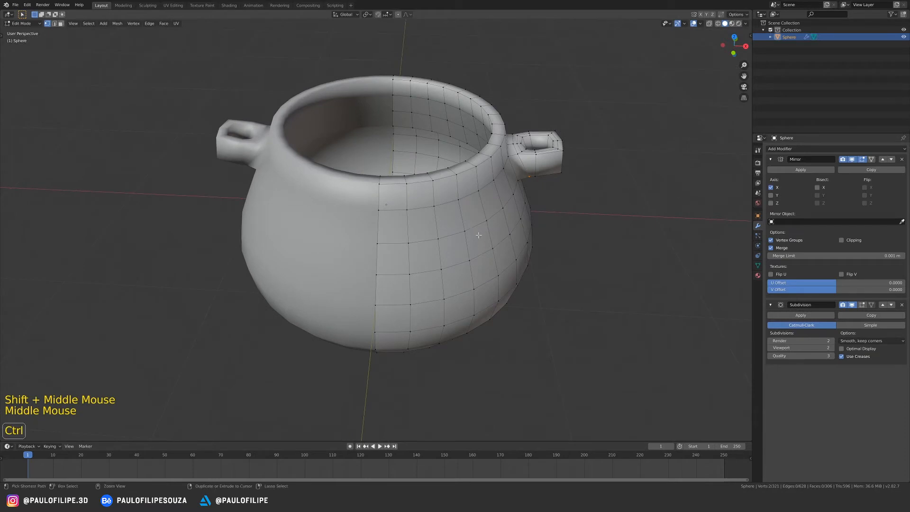
key(ctrl+r)
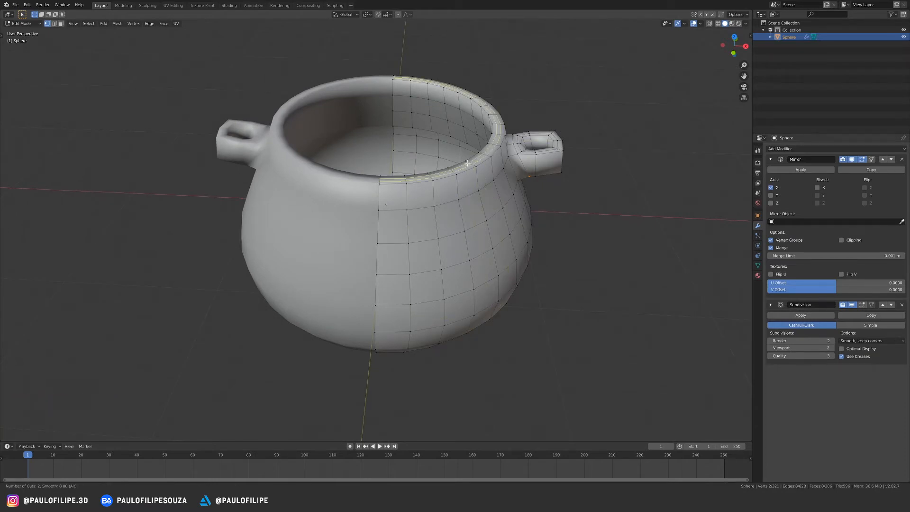
click(467, 163)
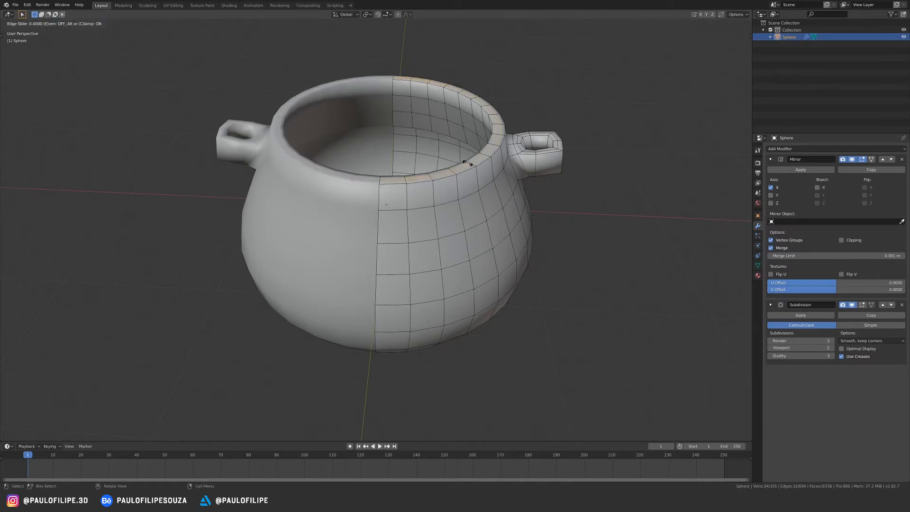
right_click(468, 163)
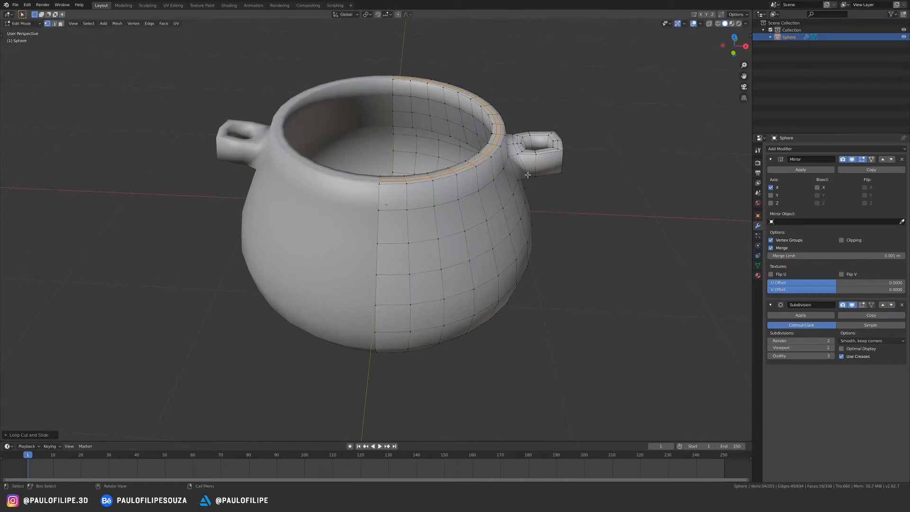
key(Tab)
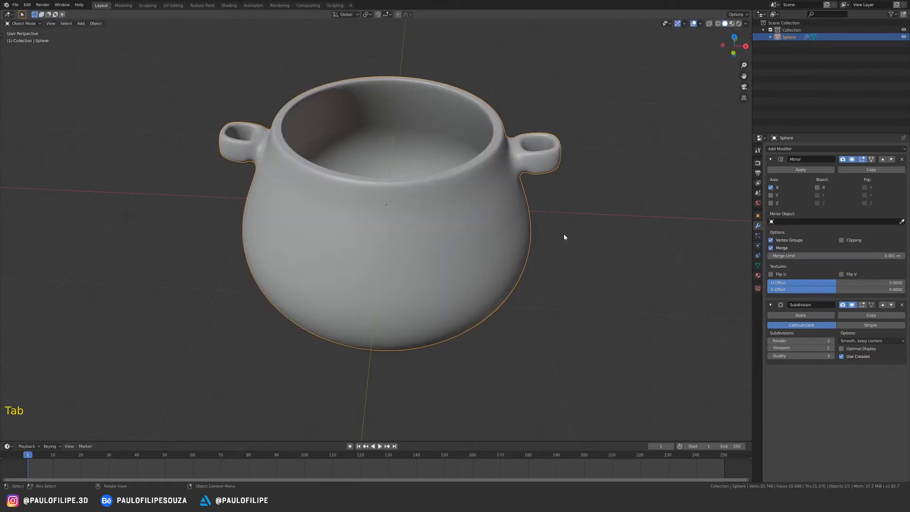
middle_drag(564, 234, 584, 251)
middle_drag(584, 252, 586, 259)
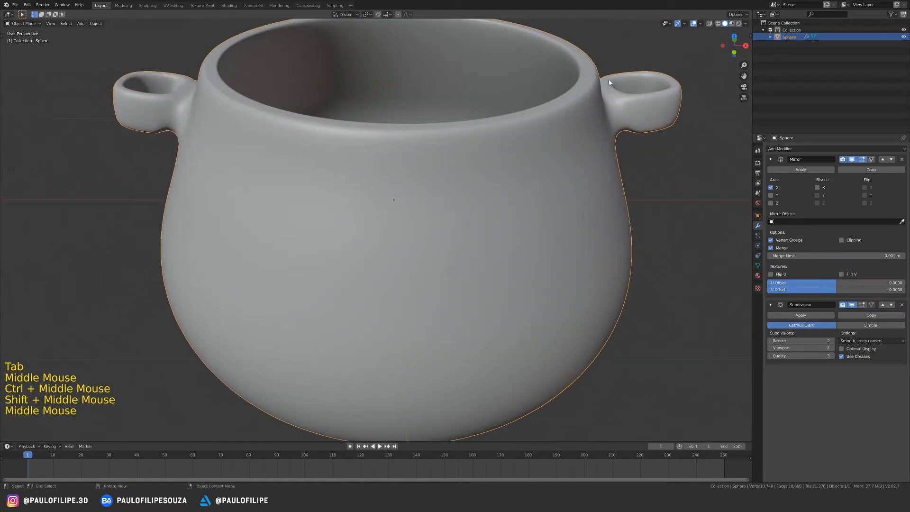
ctrl+middle_drag(596, 135, 528, 193)
Step: Add an edge loop around the pot's outer wall, slid up close beneath the rim
key(Tab)
middle_drag(495, 155, 493, 149)
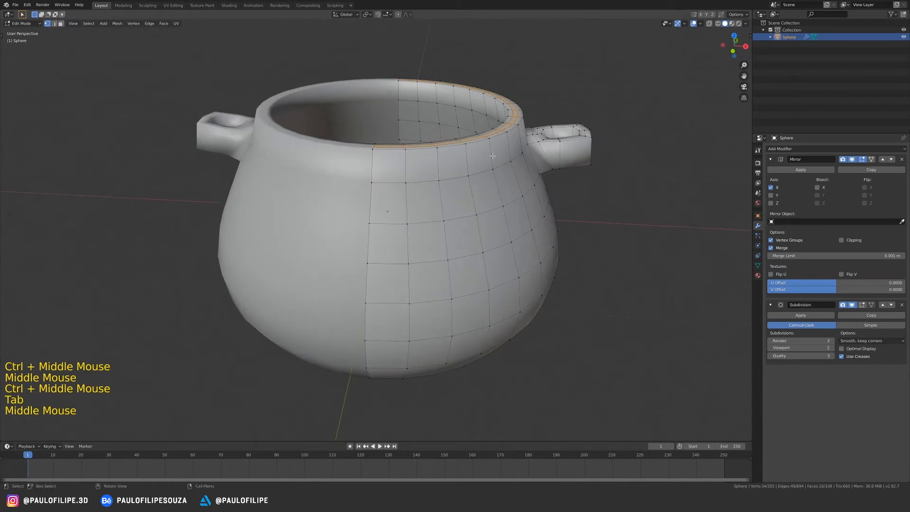
key(ctrl+r)
click(493, 147)
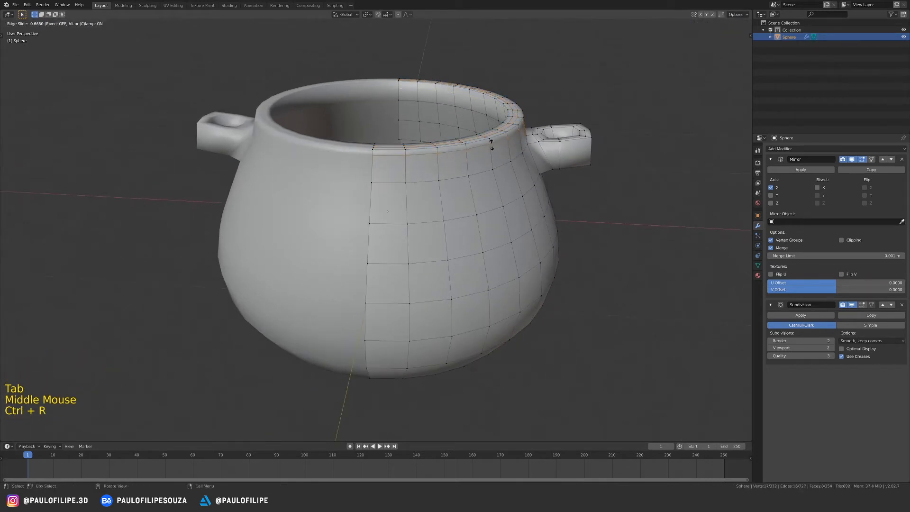
click(492, 144)
Step: Add an edge loop around the pot's inner wall, close to the rim, and check the smoothed result in Object Mode
middle_drag(491, 145, 496, 113)
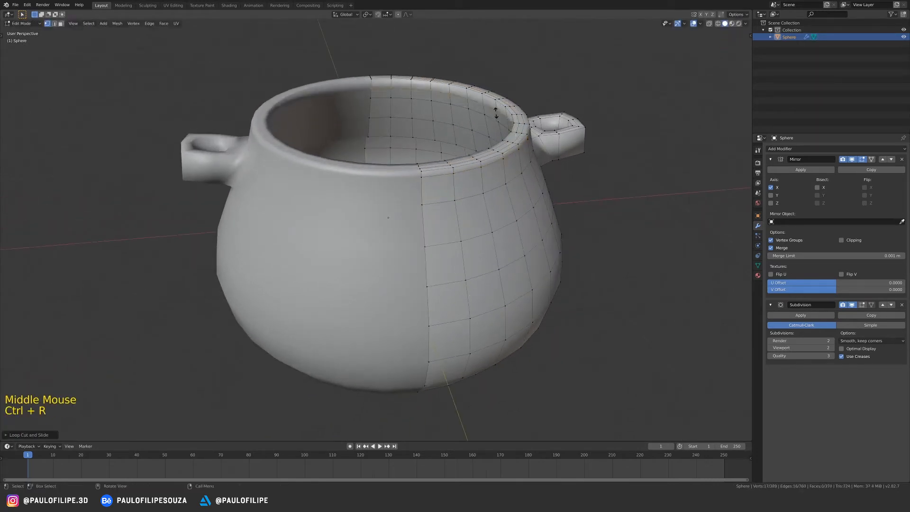
key(ctrl+r)
click(496, 110)
click(498, 107)
key(Tab)
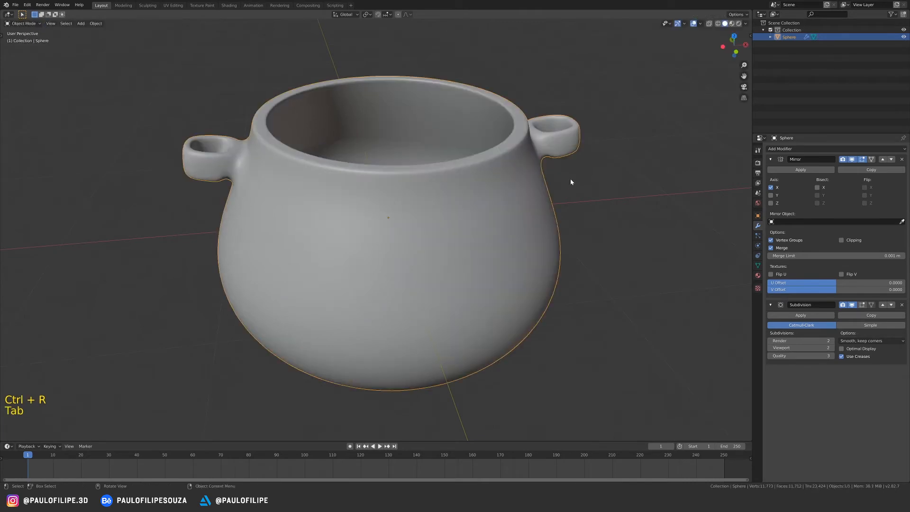
middle_drag(569, 183, 552, 188)
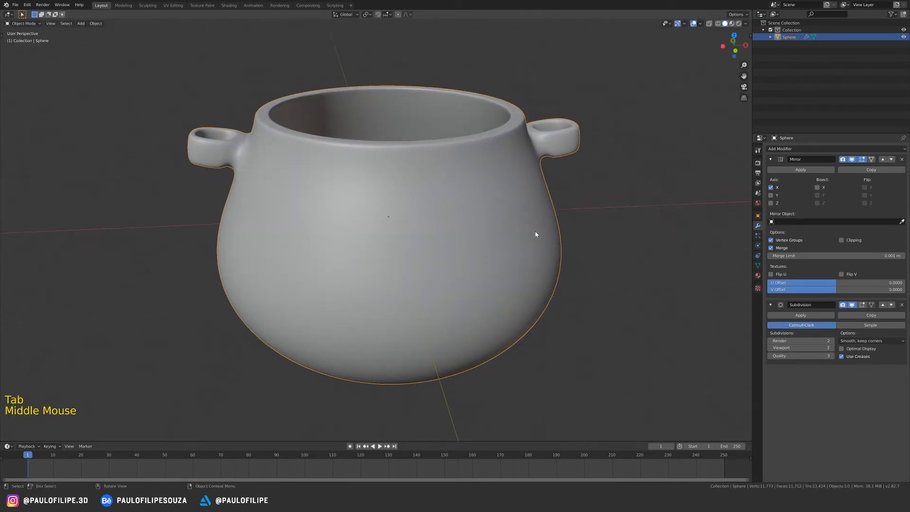
ctrl+middle_drag(535, 231, 467, 263)
ctrl+middle_drag(467, 263, 502, 255)
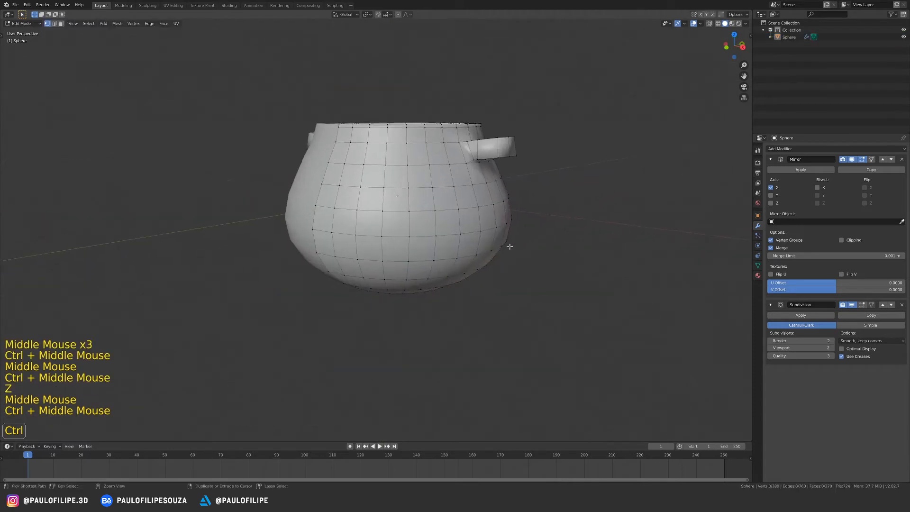
Step: Select the positive-Y half of the mesh in the right wireframe view and delete its faces
middle_drag(508, 248, 504, 252)
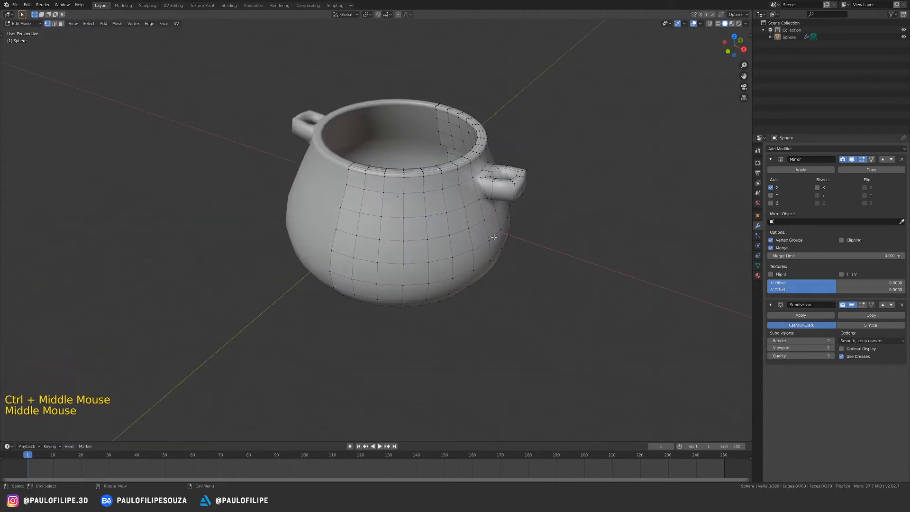
key(KP_3)
shift+middle_drag(372, 150, 470, 189)
ctrl+middle_drag(470, 190, 496, 198)
key(z)
click(481, 147)
drag(555, 47, 373, 286)
mouse_move(422, 225)
middle_down()
mouse_move(433, 272)
mouse_move(430, 214)
middle_up()
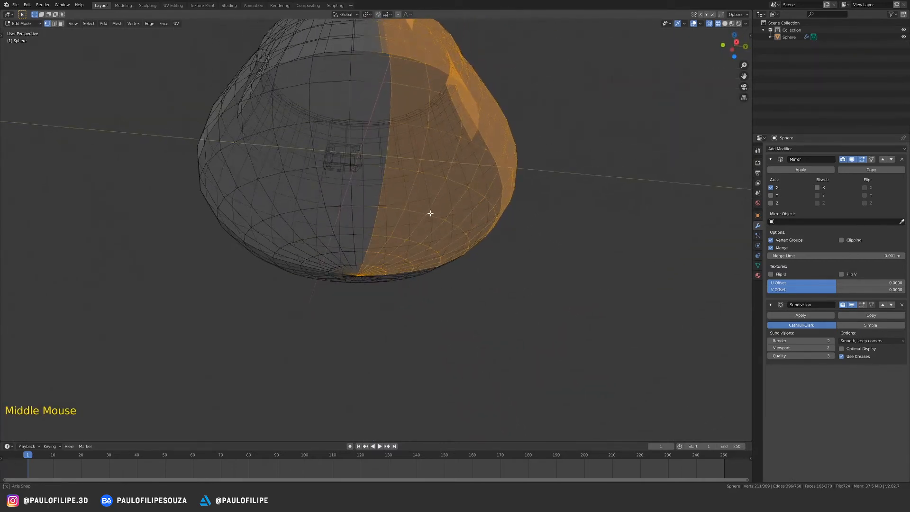
key(x)
click(471, 169)
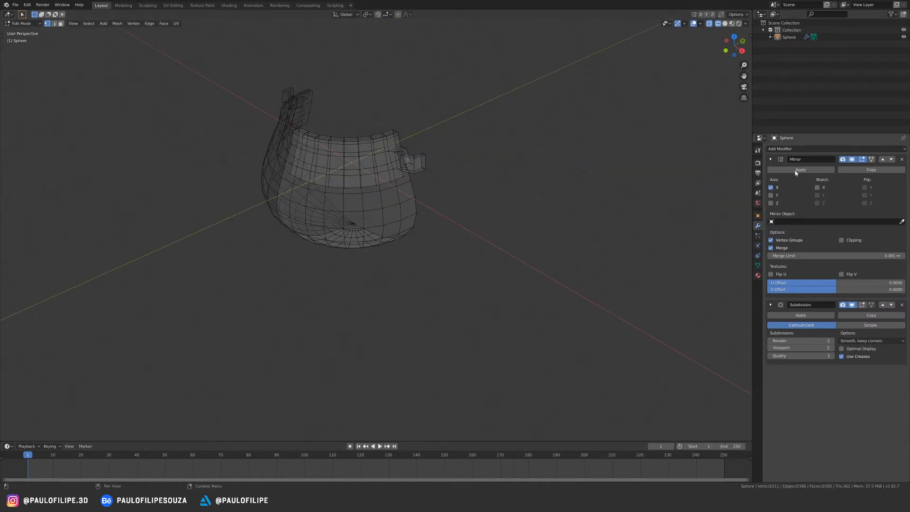
Step: Enable the Y axis in the Mirror modifier and return to Object Mode with solid shading
click(771, 195)
key(Tab)
key(z)
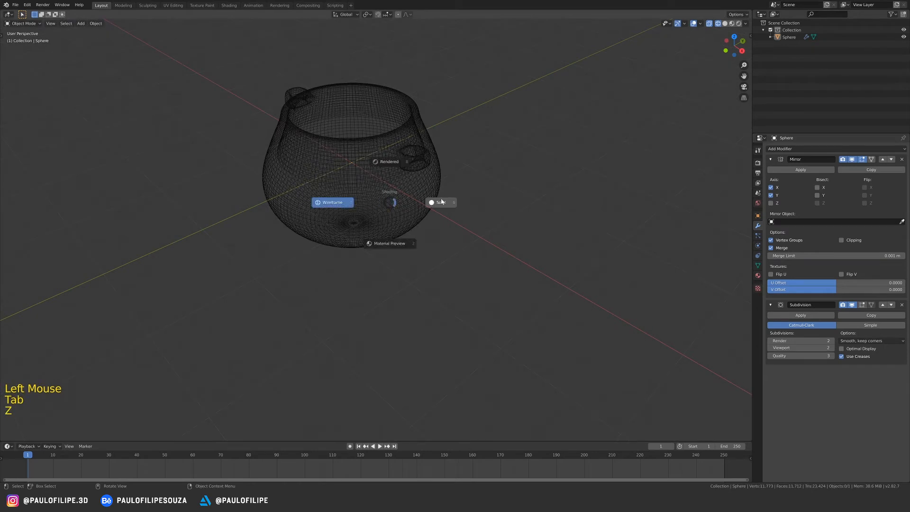
mouse_move(441, 202)
middle_down()
mouse_move(463, 217)
mouse_move(474, 185)
mouse_move(490, 197)
mouse_move(467, 208)
middle_up()
ctrl+middle_drag(467, 208, 479, 235)
Step: Select two neighbouring faces on the pot's underside and extrude them about 0.19 m along their normal as a foot
click(440, 212)
key(Tab)
key(3)
click(393, 197)
shift+click(401, 197)
key(KP_1)
shift+middle_drag(479, 235, 482, 215)
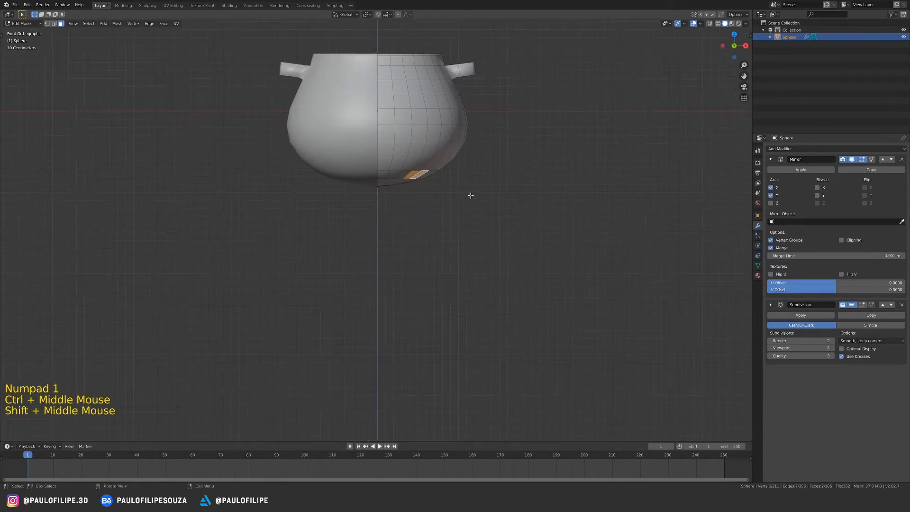
key(e)
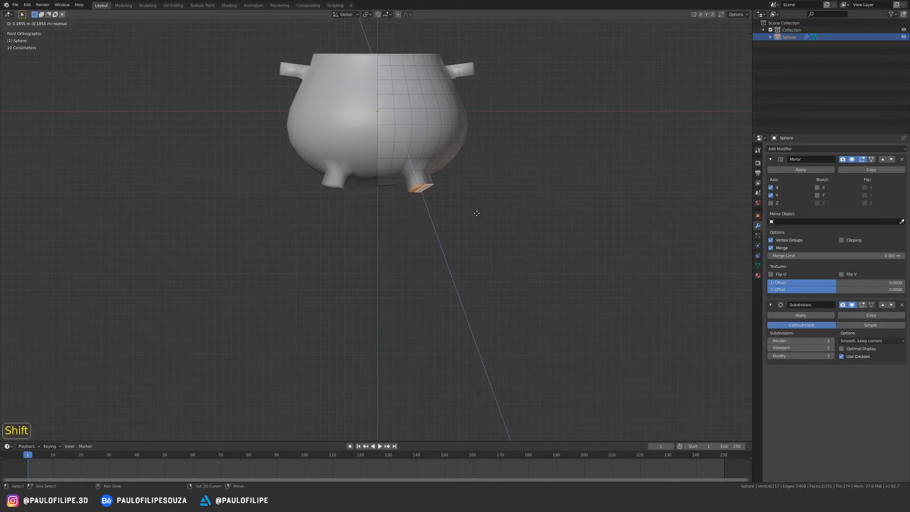
click(477, 213)
ctrl+middle_drag(476, 208, 503, 199)
key(Tab)
middle_drag(503, 199, 445, 191)
middle_drag(446, 191, 478, 233)
Step: Select the two higher edges of the foot's end and lower them about 0.1 m along Z, level with its lowest edge
key(KP_1)
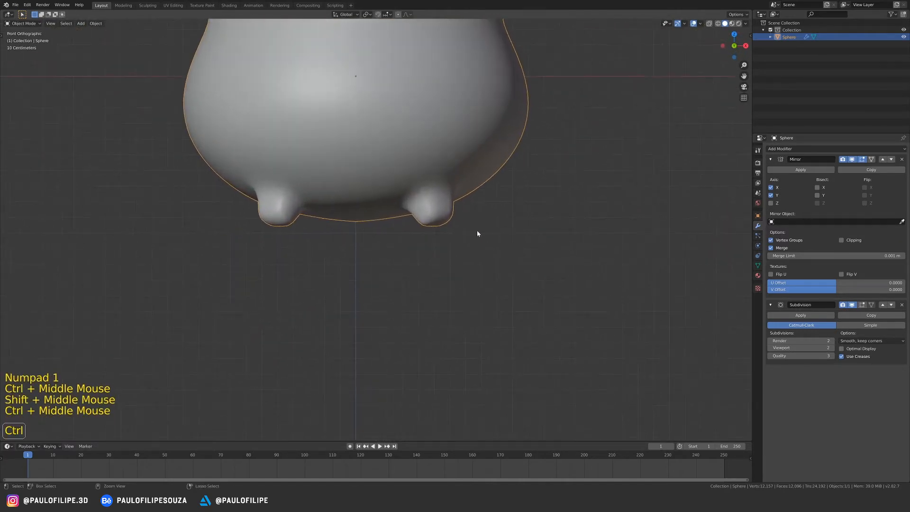
key(Tab)
key(1)
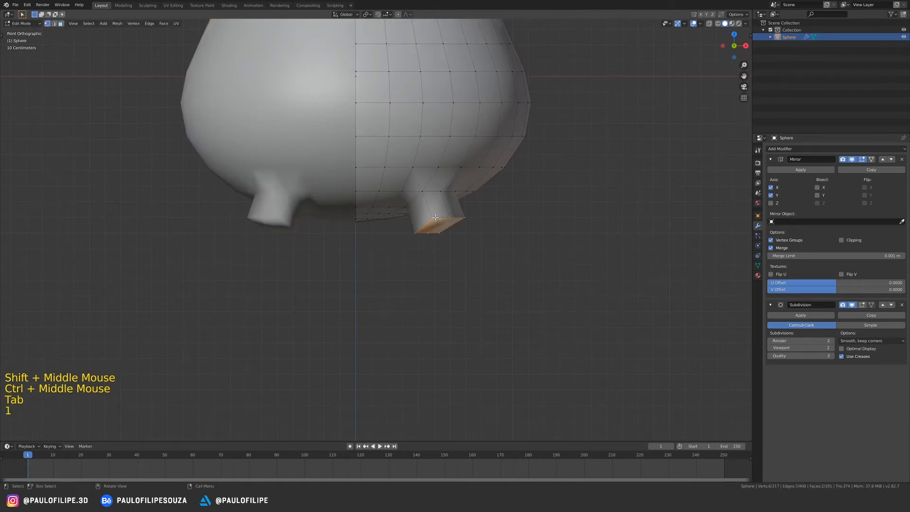
click(434, 218)
key(2)
click(455, 218)
shift+click(460, 219)
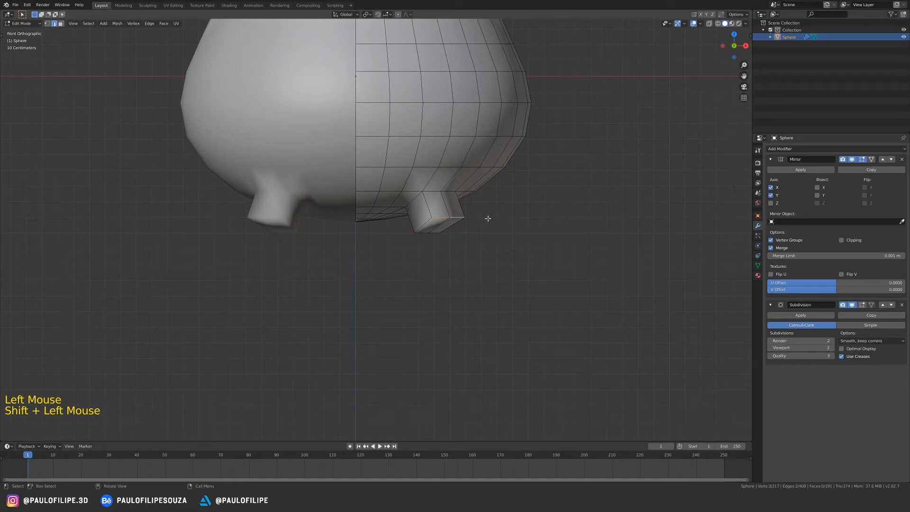
key(g)
key(z)
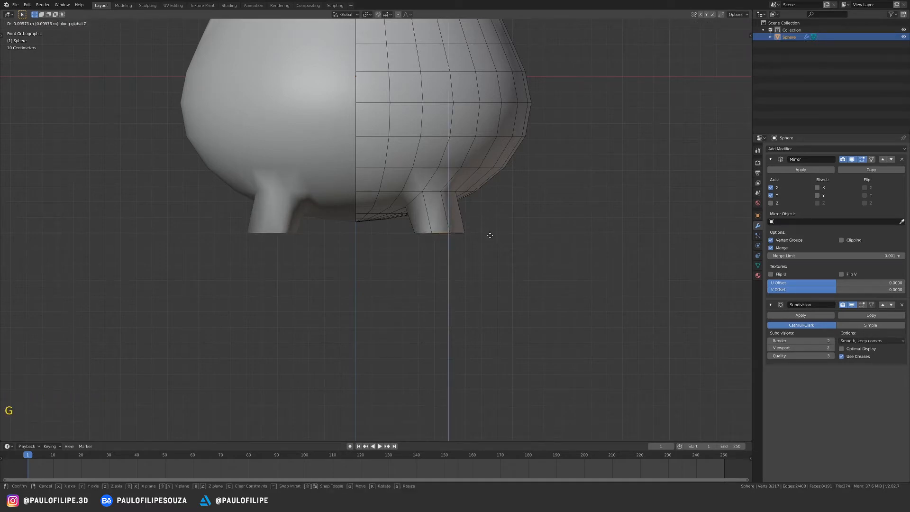
click(489, 233)
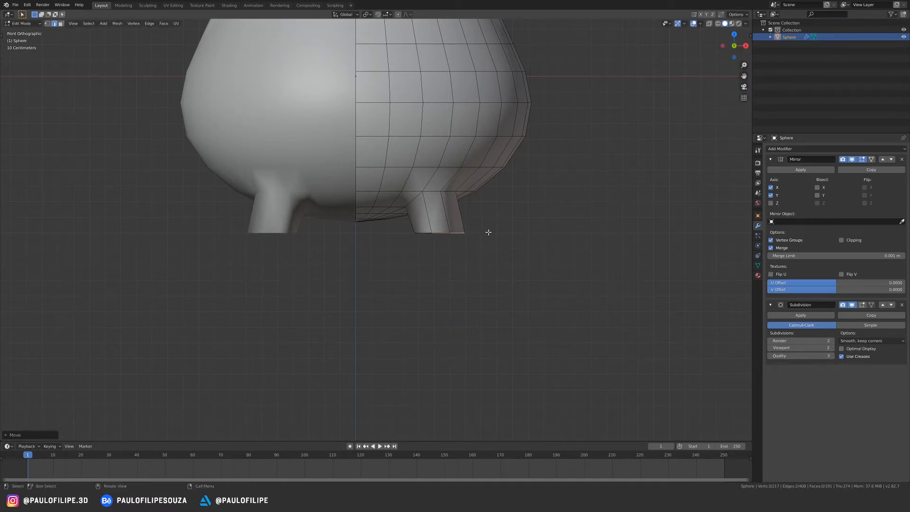
Step: Move the foot's two selected bottom edges slightly outward along negative Y in the right view, and inspect the whole pot
middle_drag(480, 217, 498, 242)
key(KP_3)
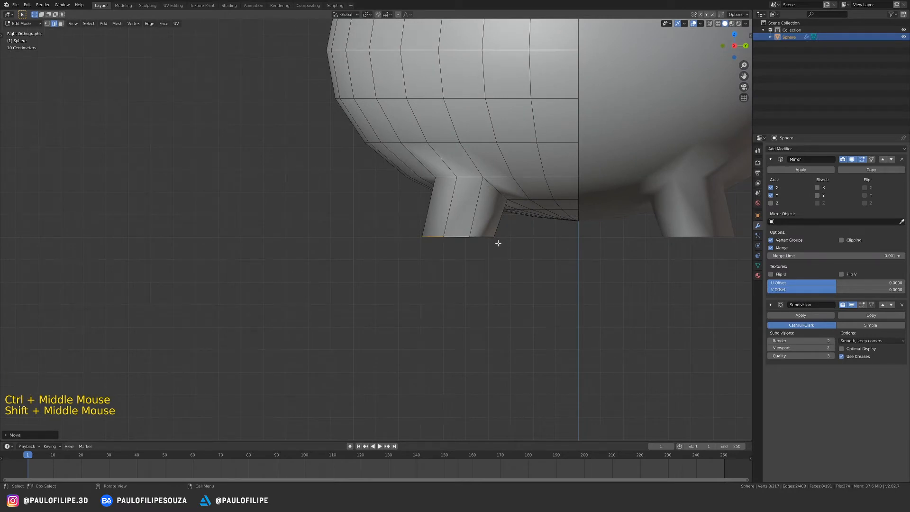
key(g)
key(y)
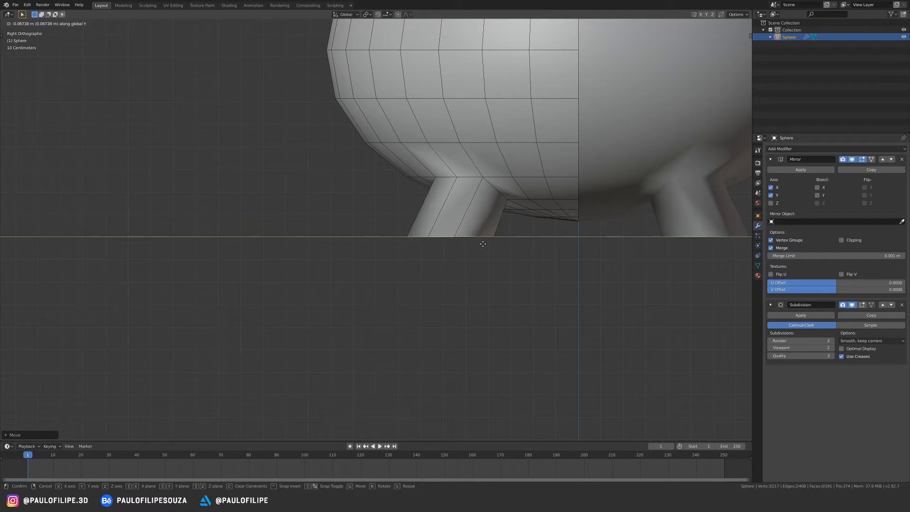
click(485, 243)
key(Tab)
mouse_move(488, 243)
ctrl+middle_down()
mouse_move(463, 250)
mouse_move(504, 256)
mouse_move(484, 247)
ctrl+middle_up()
mouse_move(484, 246)
middle_down()
mouse_move(462, 235)
mouse_move(472, 239)
middle_up()
ctrl+middle_drag(471, 239, 508, 227)
click(503, 256)
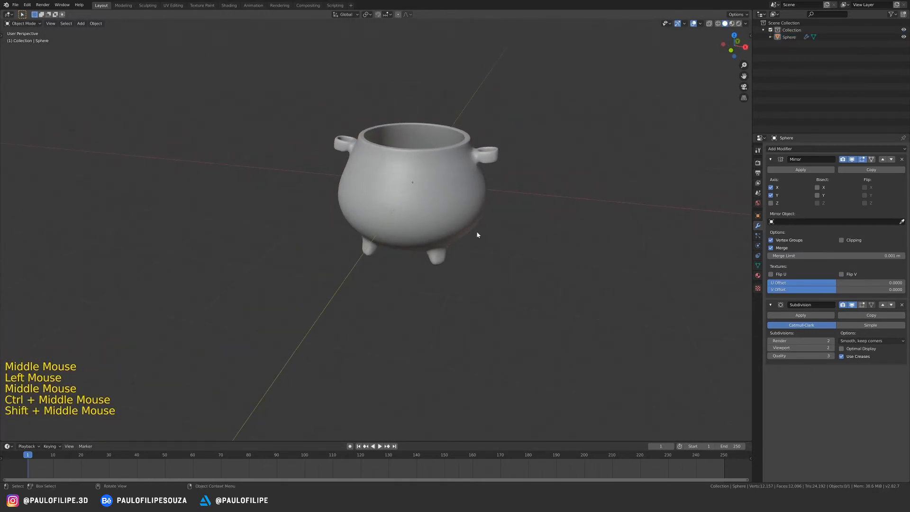
Step: Set the Subdivision modifier's render and viewport levels to 3
click(833, 341)
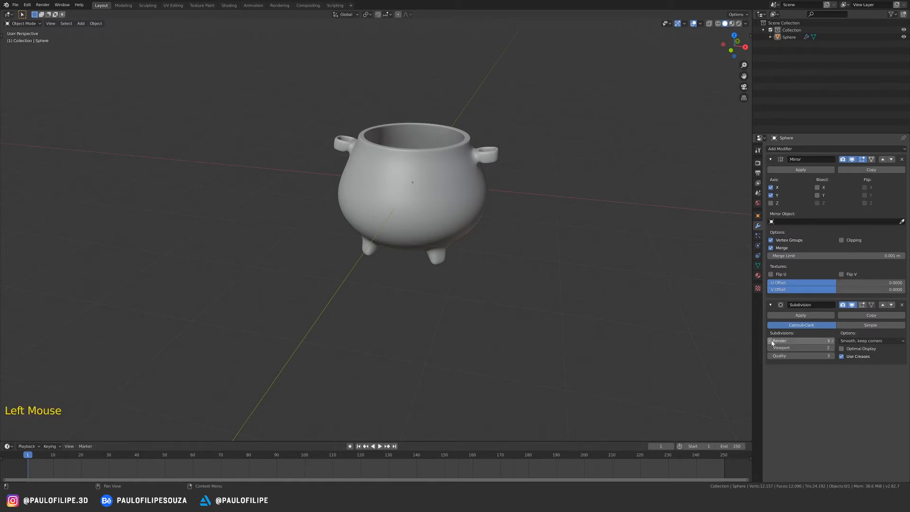
click(833, 348)
middle_drag(436, 223, 468, 235)
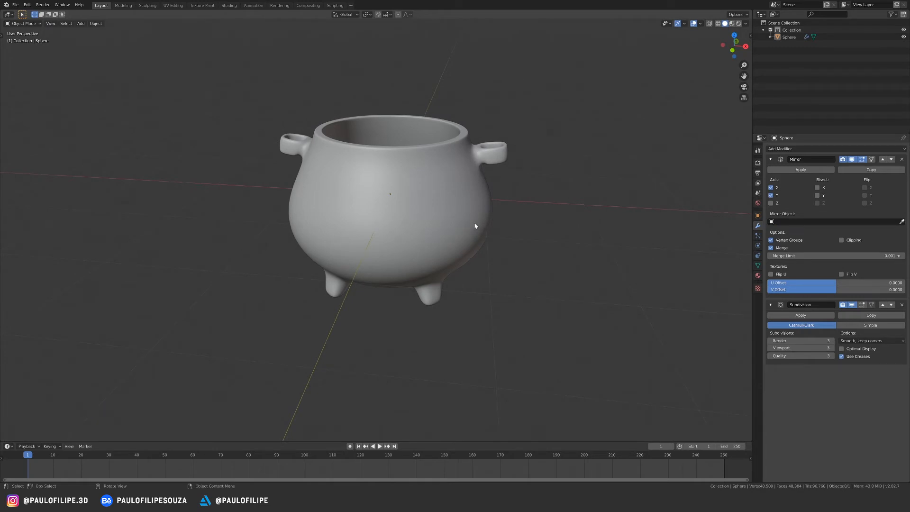
middle_drag(705, 299, 456, 231)
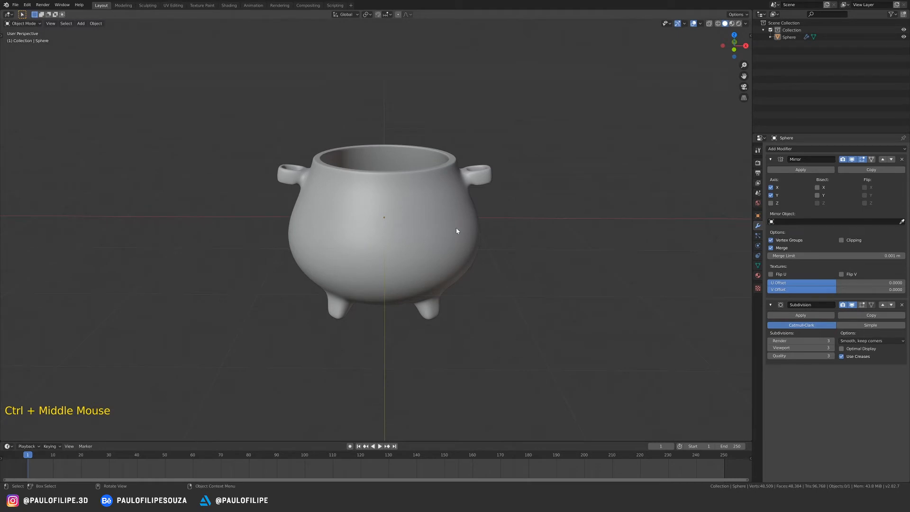
Step: Add a Path curve at the pot's centre
key(shift+a)
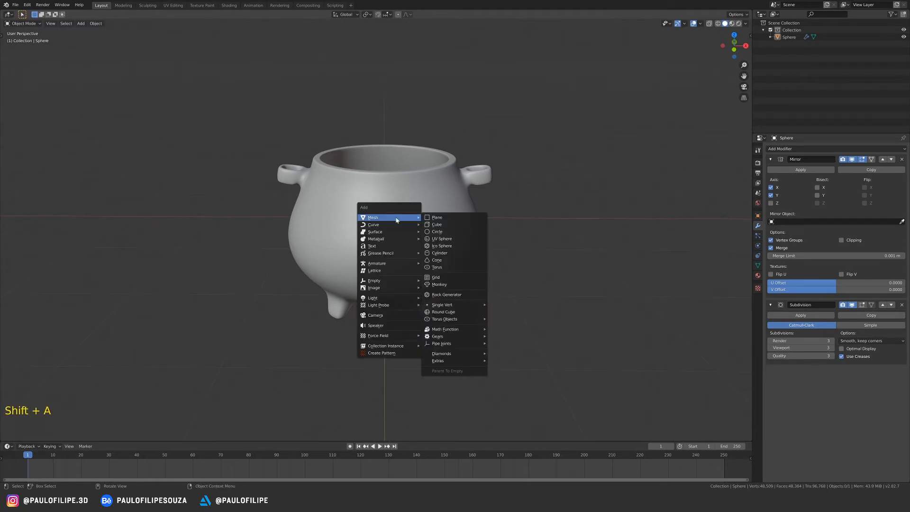
mouse_move(379, 225)
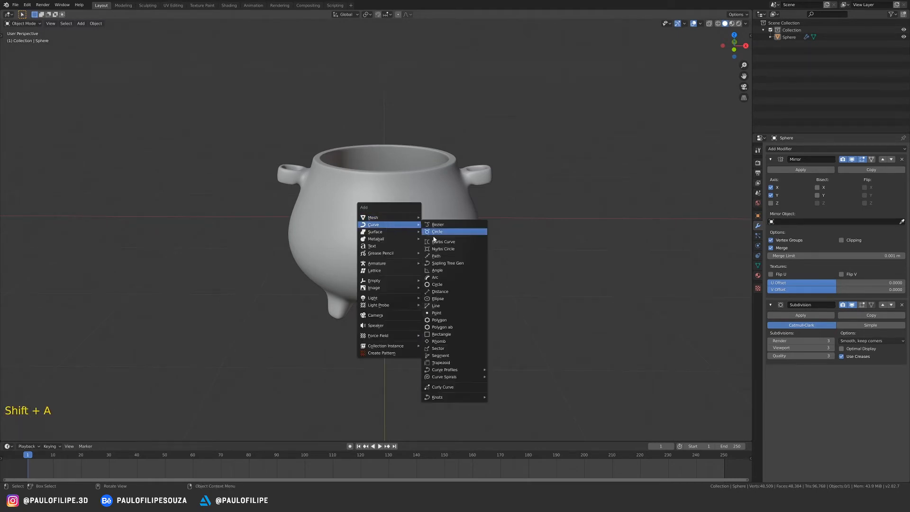
click(441, 255)
ctrl+middle_drag(452, 239, 427, 233)
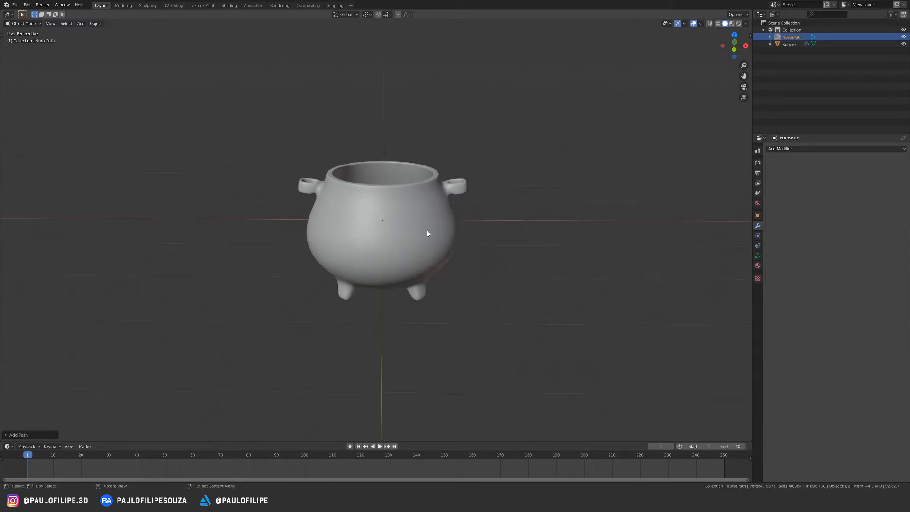
Step: In the front view, move the path's left end point about 0.98 m along X and 0.65 m up to the left handle, and its neighbour just outside it
key(KP_1)
ctrl+middle_drag(427, 232, 493, 271)
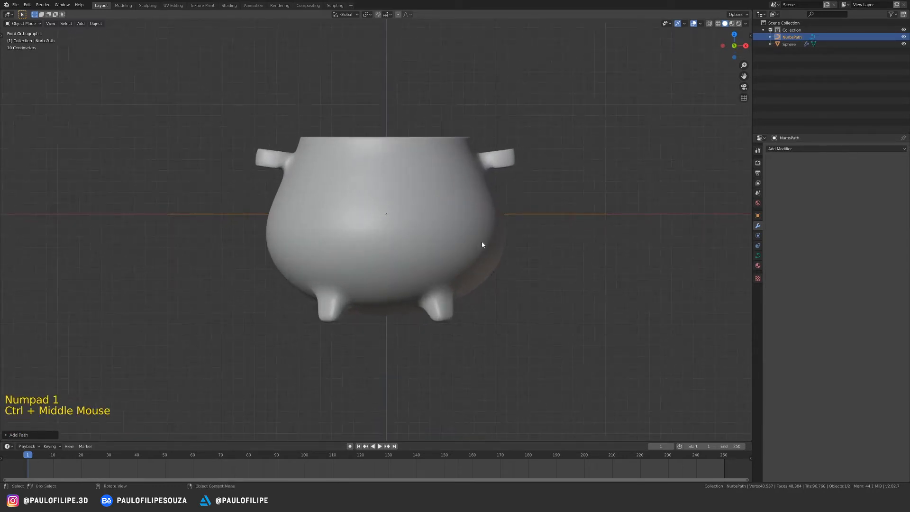
key(Tab)
click(160, 207)
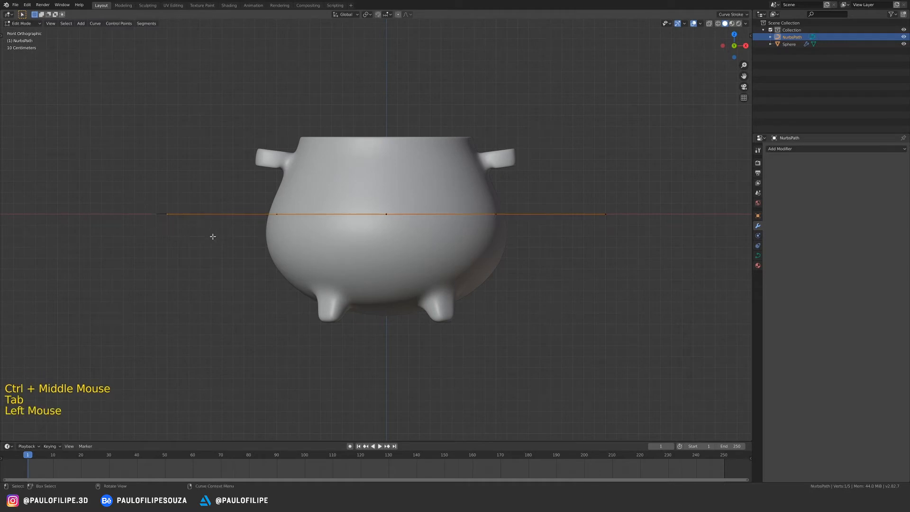
key(g)
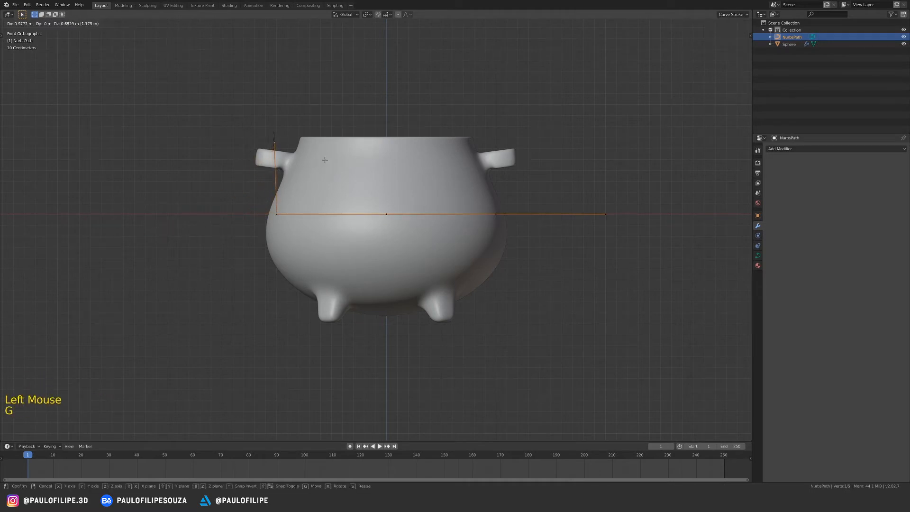
click(325, 160)
click(280, 211)
key(g)
click(251, 150)
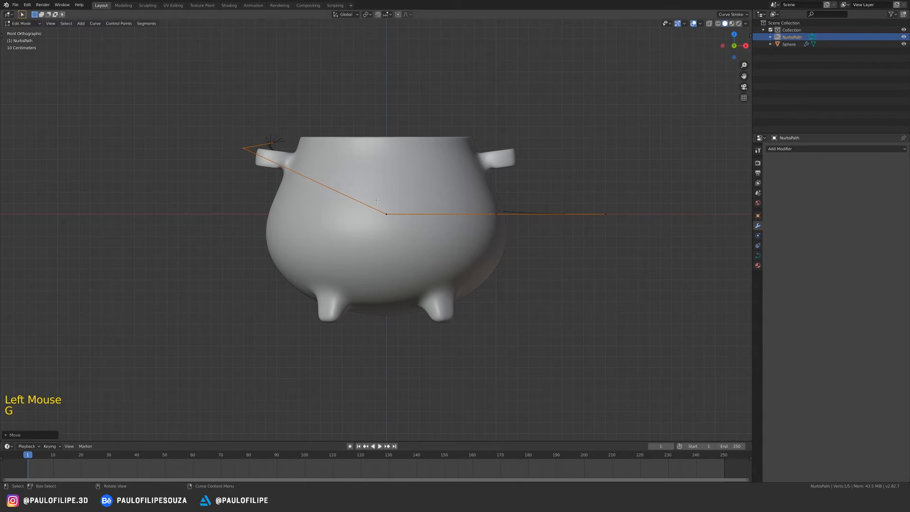
Step: Move the path's remaining three control points around the left handle, two beneath it and the last beside the pot's rim, forming a loop
click(378, 203)
key(g)
click(487, 215)
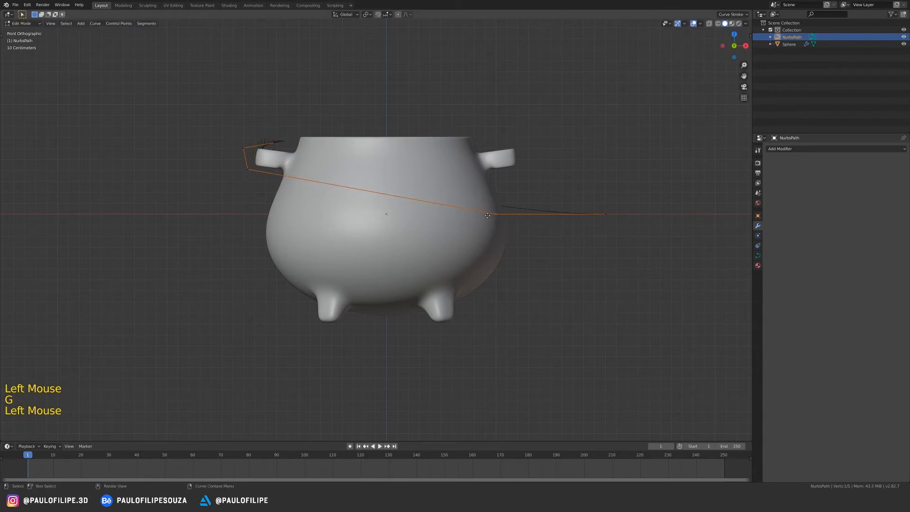
key(g)
click(603, 215)
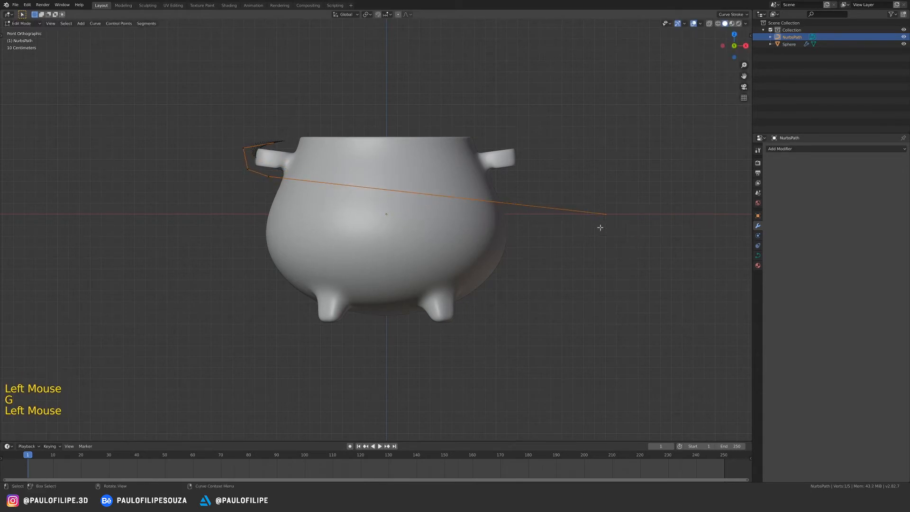
key(g)
click(293, 152)
Step: Refine the loop around the left handle by lowering its bottom points, raising its outer upper point and shifting its upper inner point toward the pot
key(g)
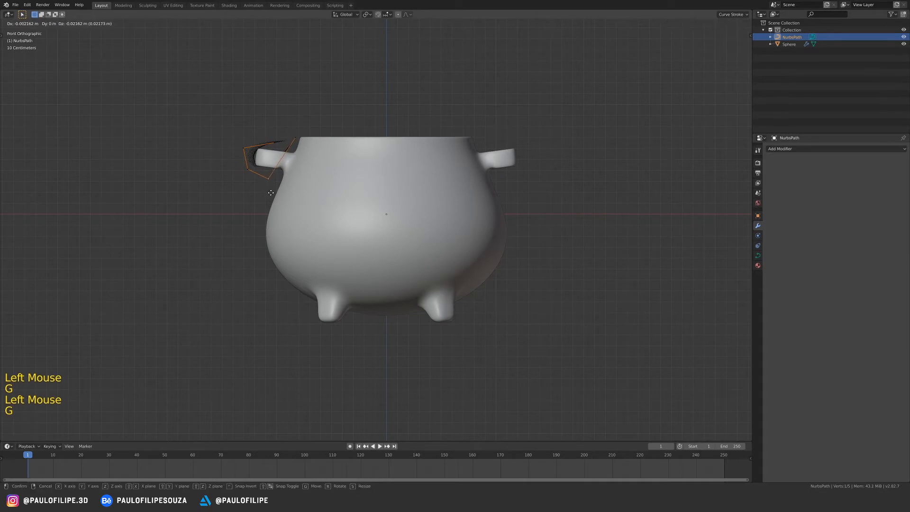
click(270, 197)
key(g)
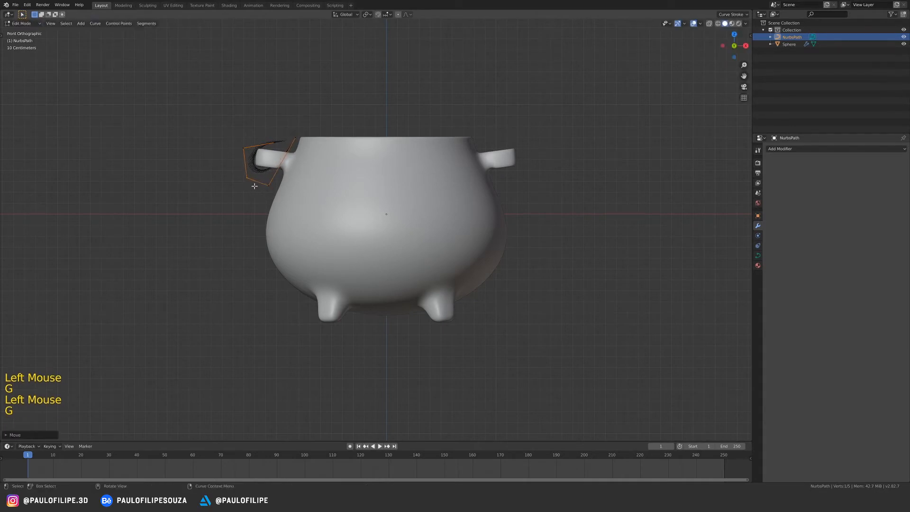
click(273, 192)
key(g)
click(285, 200)
key(g)
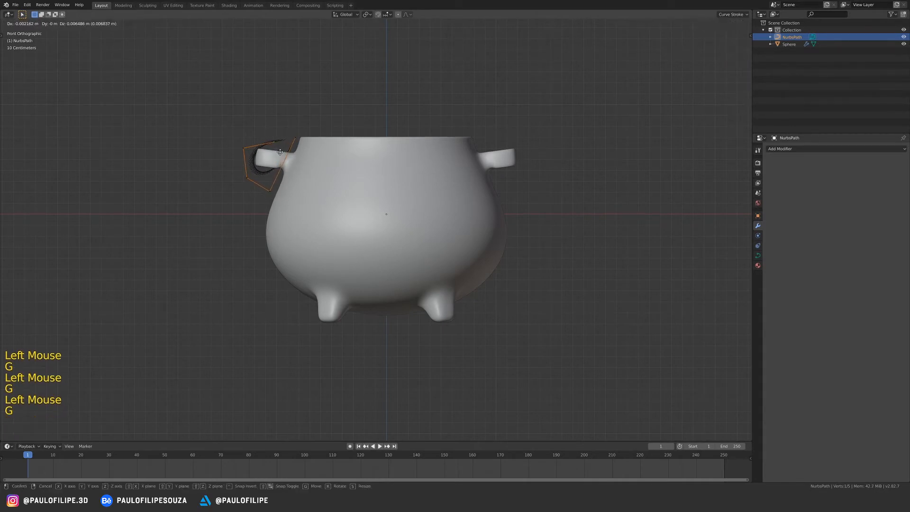
click(251, 157)
key(g)
click(249, 151)
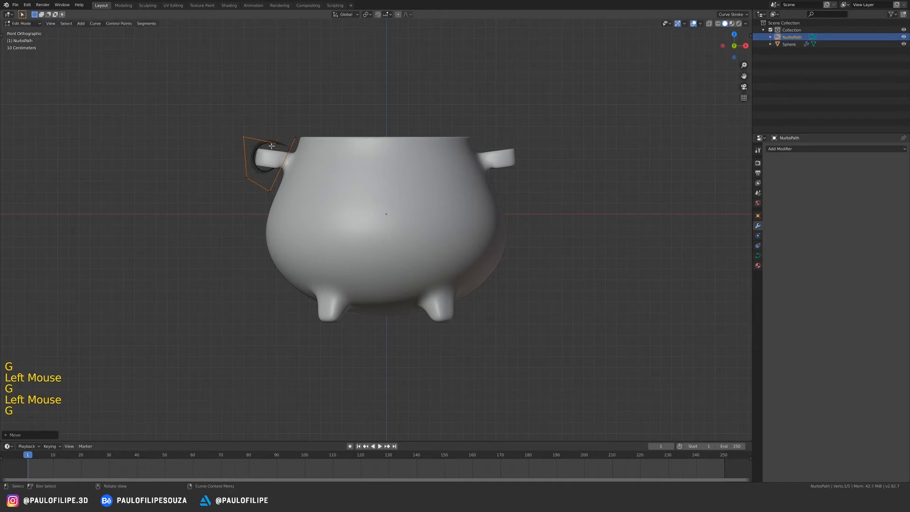
key(g)
click(308, 151)
Step: Extrude the curve twice from the loop's upper inner point toward the pot's centre, and move the shoulder point up and outward to form half an arch
key(e)
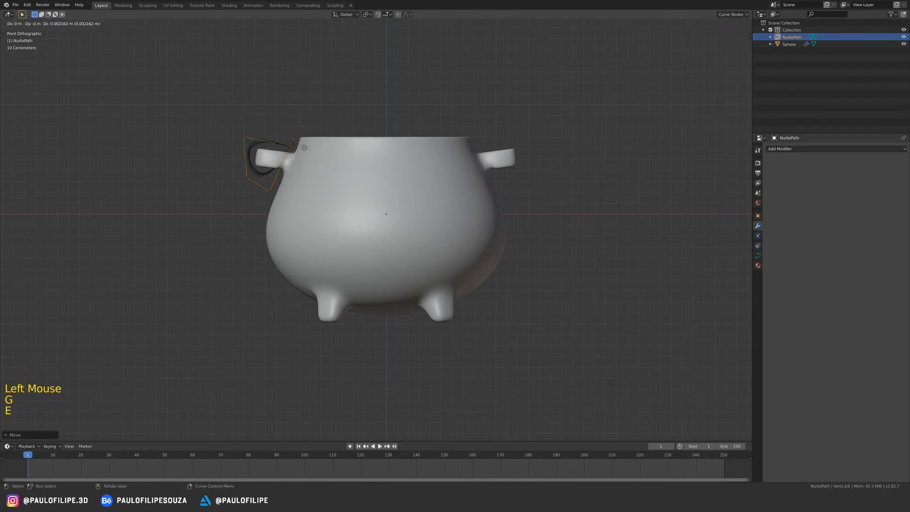
click(328, 113)
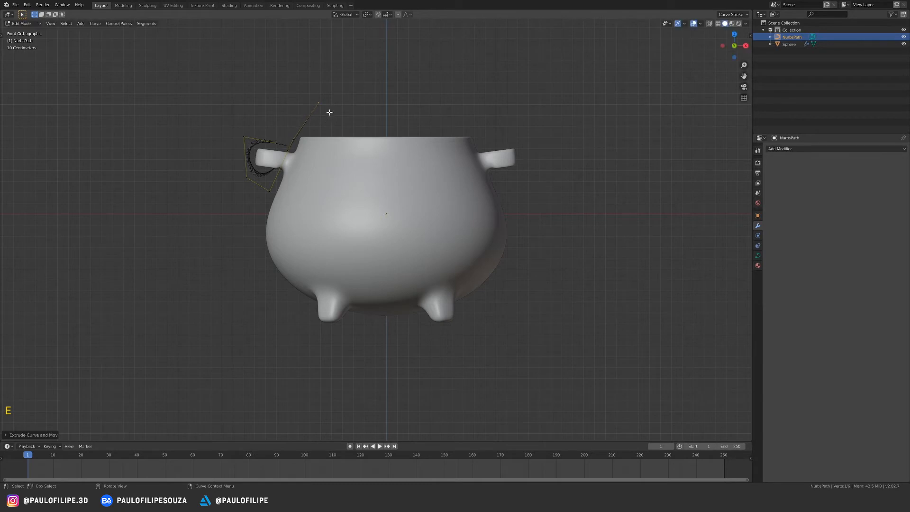
key(e)
click(318, 99)
key(g)
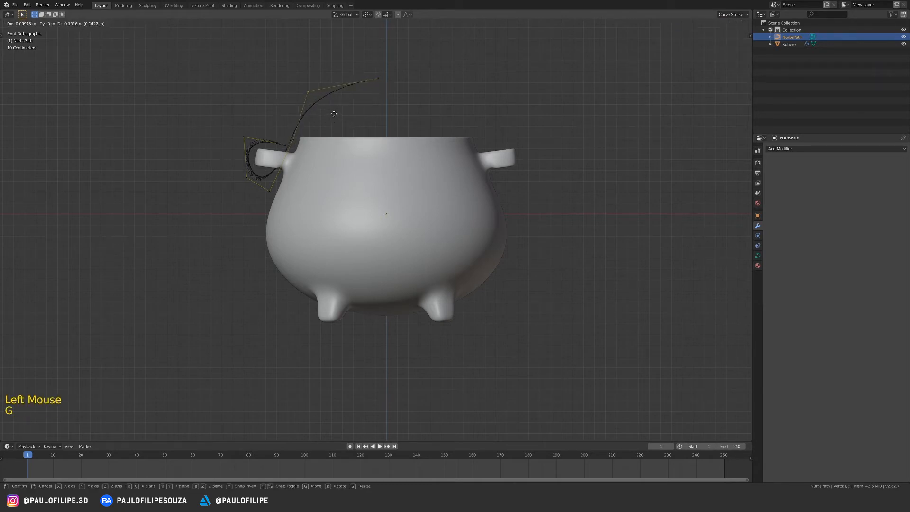
click(333, 111)
Step: Tighten the loop around the left handle by moving its lower inner, outer upper and upper inner control points slightly
click(272, 196)
key(g)
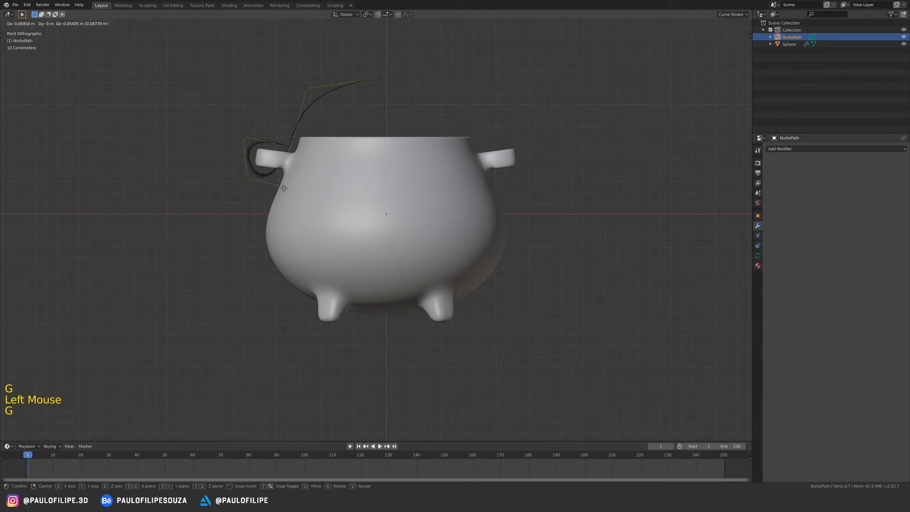
click(284, 189)
key(g)
click(277, 145)
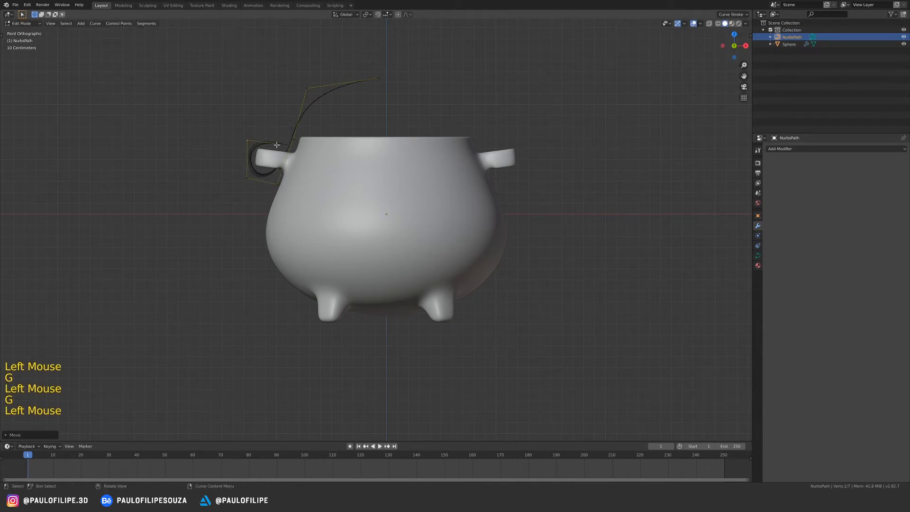
key(g)
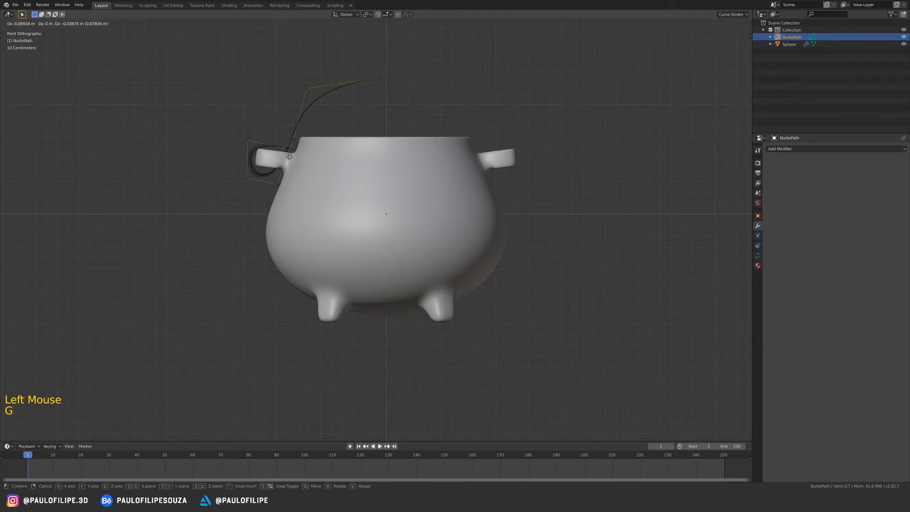
click(289, 157)
Step: Raise the arch's end point to the pot's vertical centre line and adjust the shoulder point's position
key(g)
click(358, 81)
click(312, 91)
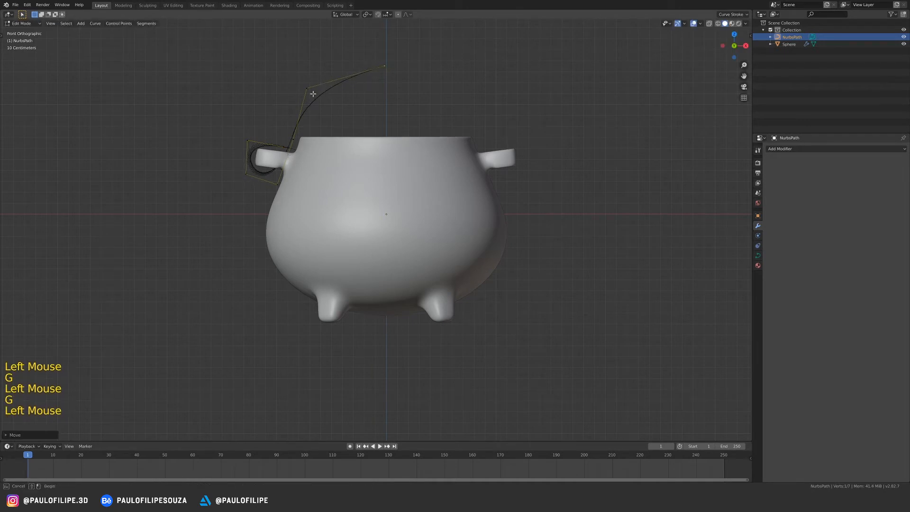
key(g)
click(319, 98)
Step: Leave Edit Mode and add a Mirror modifier to the curve on the X axis with Clipping enabled
key(Tab)
mouse_move(431, 184)
middle_down()
mouse_move(457, 202)
mouse_move(447, 191)
middle_up()
shift+middle_drag(447, 191, 424, 237)
click(780, 149)
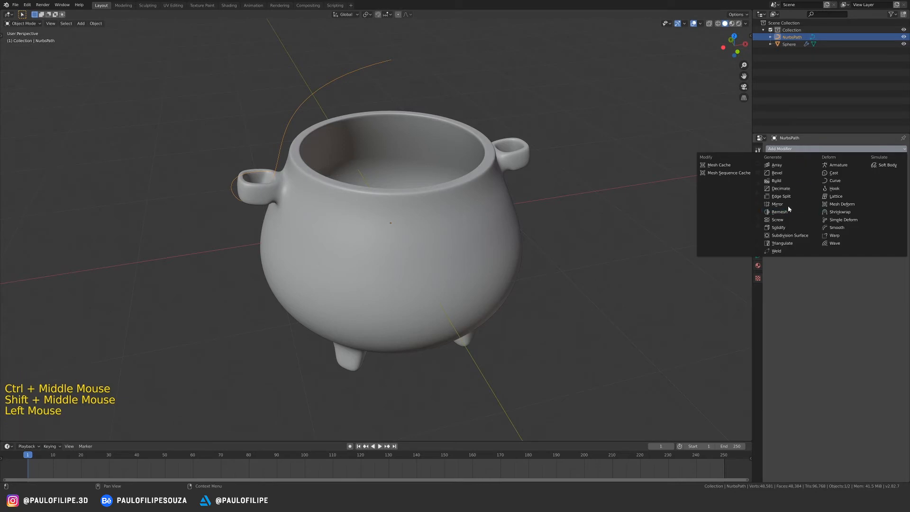
click(780, 206)
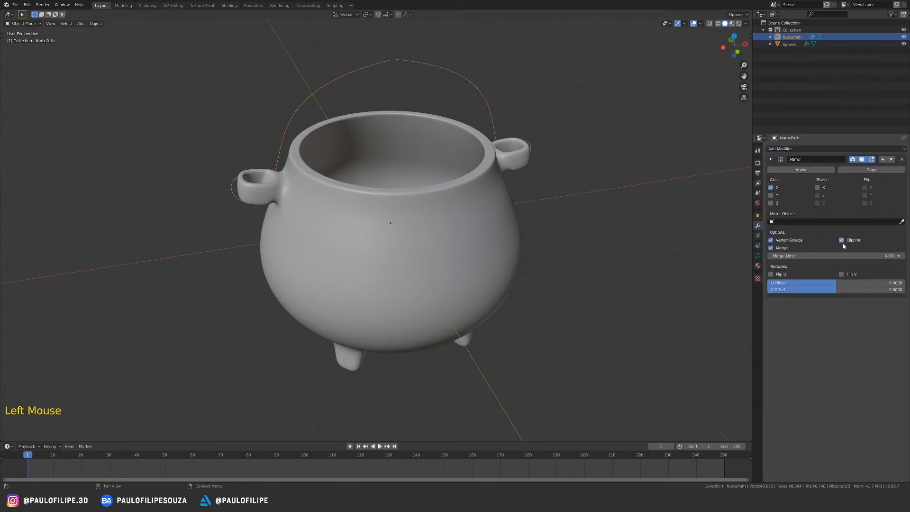
Step: In the front view, bring the arch's top point onto the mirror centre line and raise it together with the shoulder point for a taller arch
key(KP_1)
ctrl+middle_drag(415, 187, 445, 192)
key(Tab)
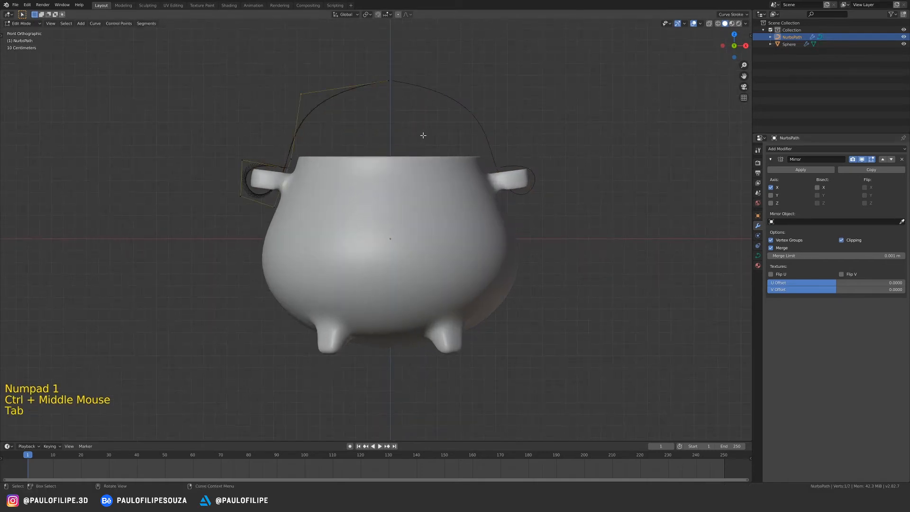
ctrl+middle_drag(423, 135, 407, 122)
click(404, 119)
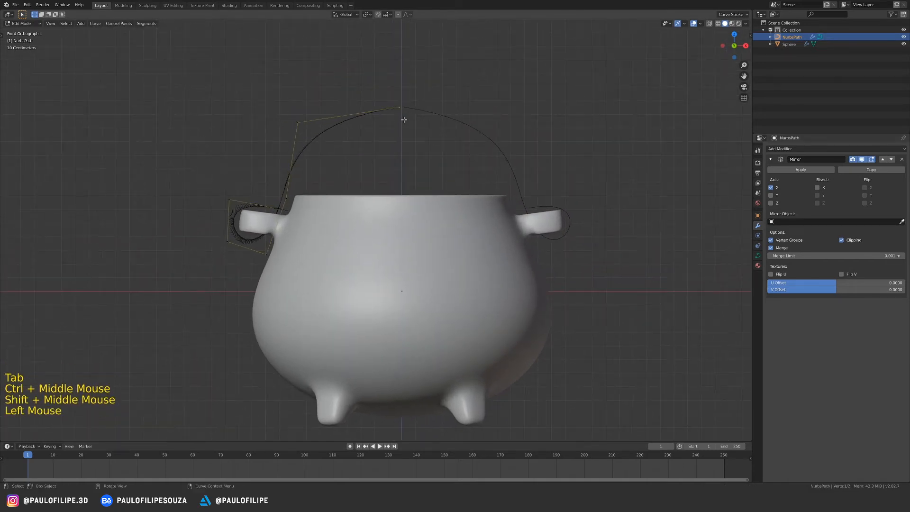
key(g)
click(336, 113)
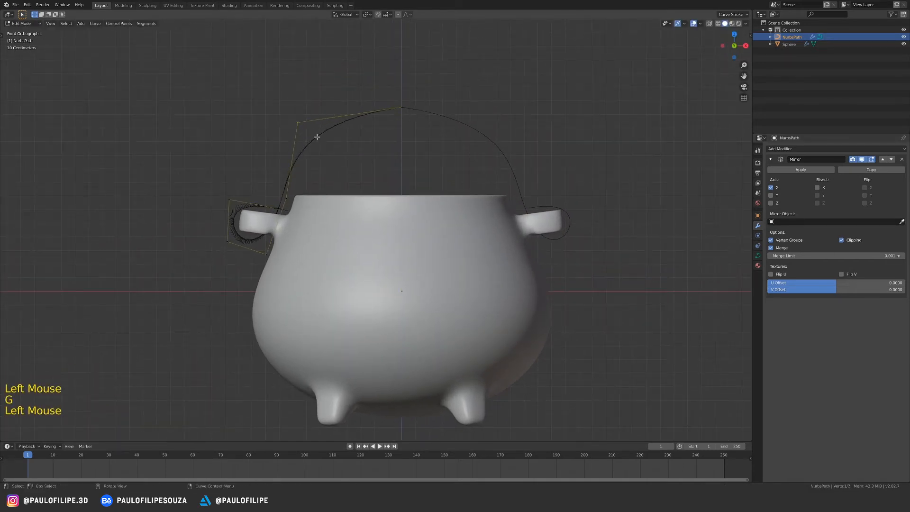
key(g)
click(319, 117)
key(g)
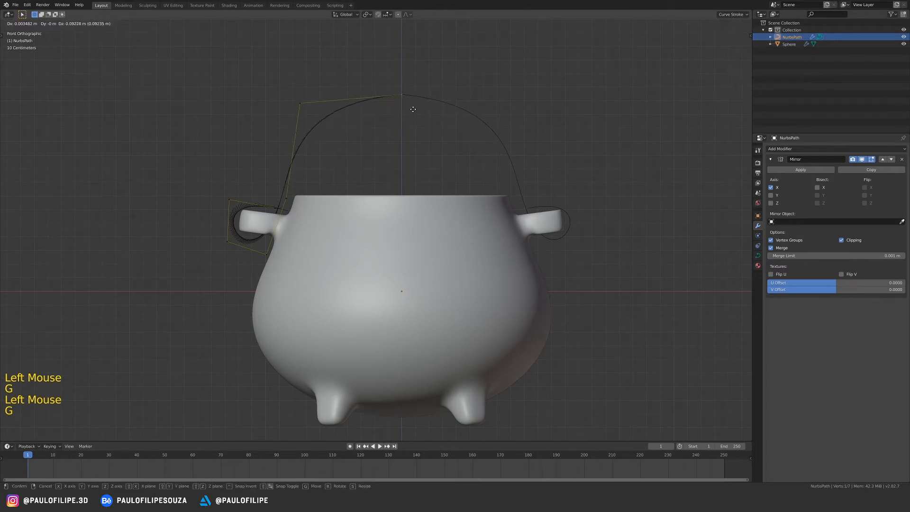
click(405, 109)
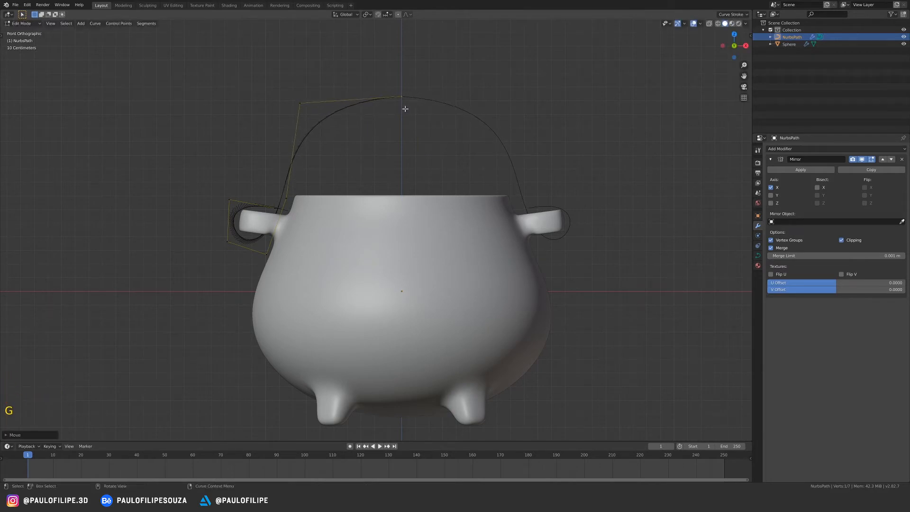
Step: Move the loop's control points slightly outward so the curve clears the left handle, then leave Edit Mode and inspect the pot
click(272, 204)
key(g)
click(273, 211)
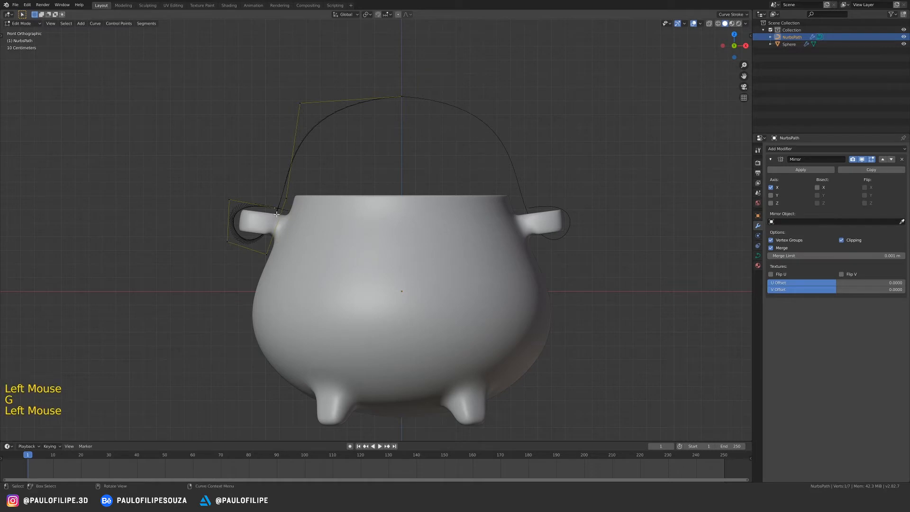
key(g)
click(274, 216)
key(g)
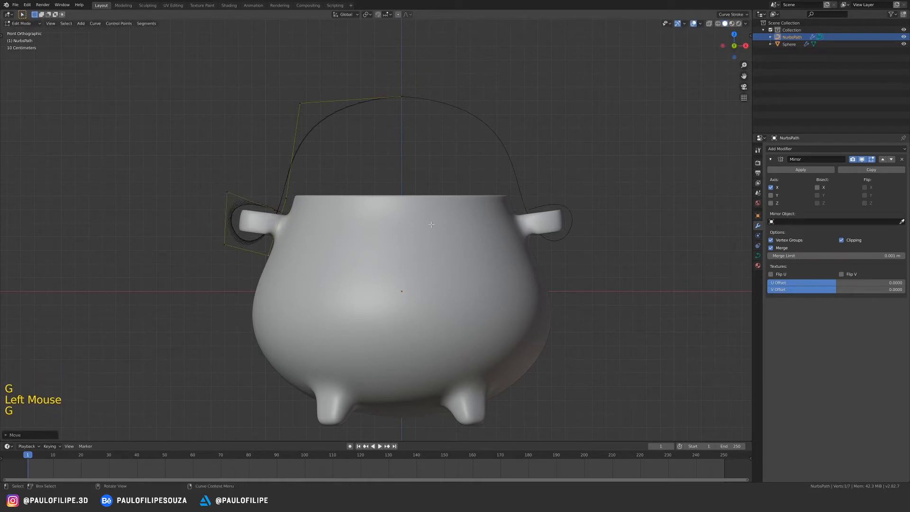
key(Tab)
ctrl+middle_drag(447, 223, 423, 237)
shift+middle_drag(423, 237, 418, 220)
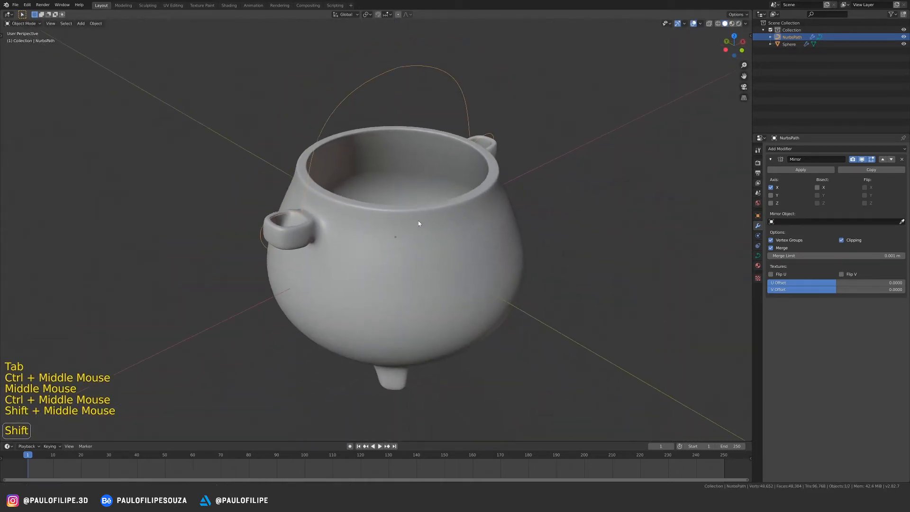
Step: Give the mirrored curve a round thickness by setting its geometry bevel depth to 0.1 m
click(758, 256)
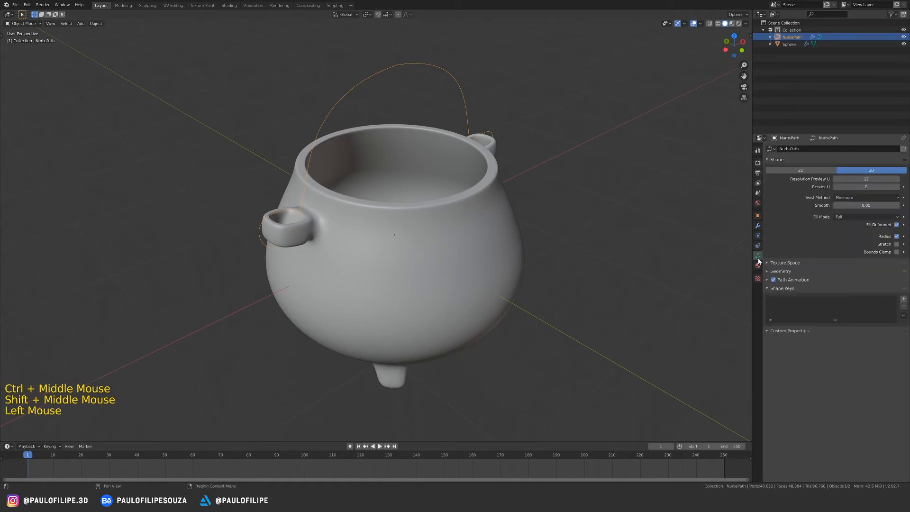
click(782, 272)
click(873, 327)
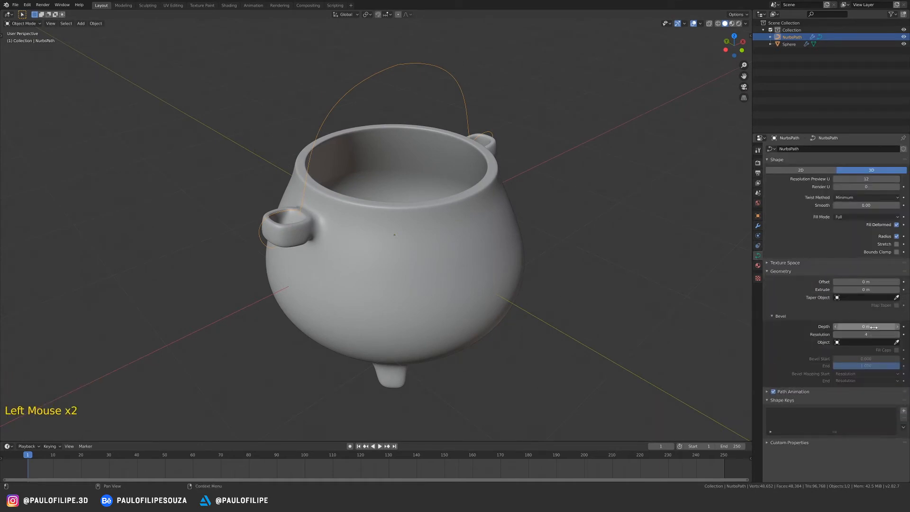
text(0.1)
key(Return)
ctrl+middle_drag(460, 222, 553, 248)
Step: Try bevel depths of 0.01 m and 0.02 m on the curve and inspect its thickness around the side handle
click(846, 326)
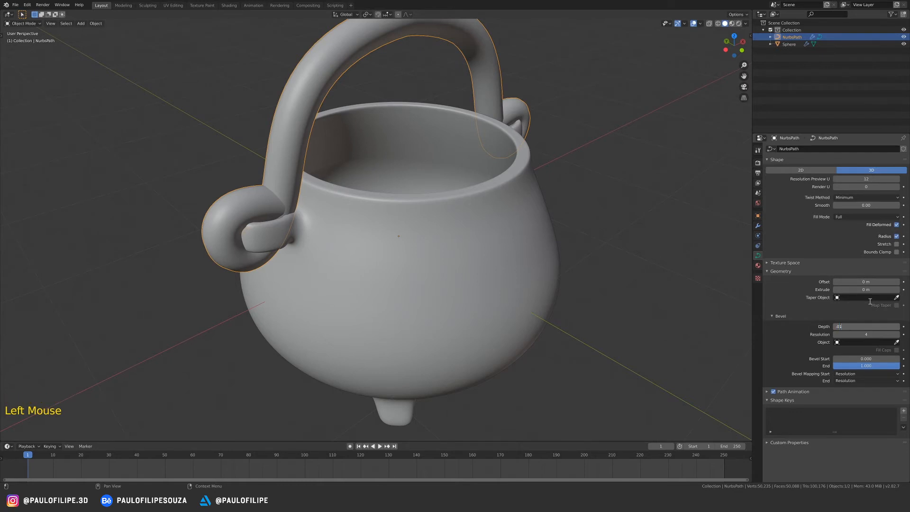
text(.01)
key(Return)
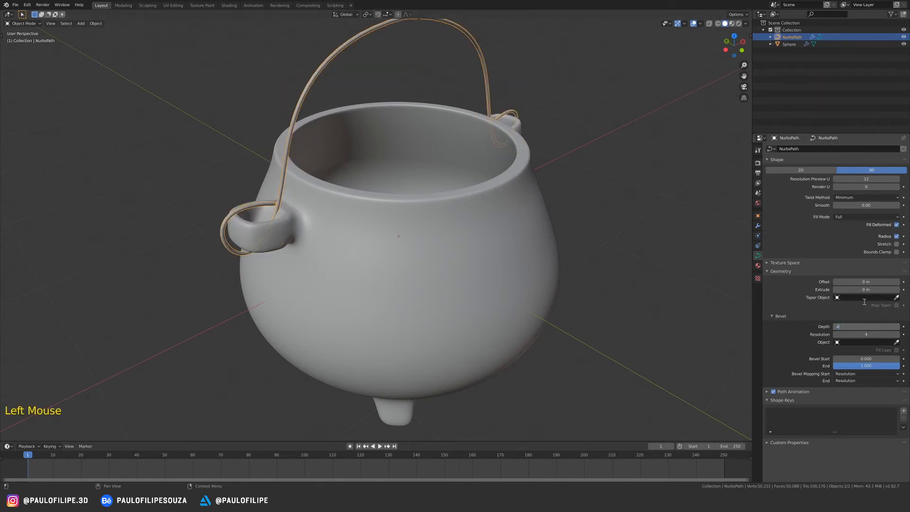
key(Return)
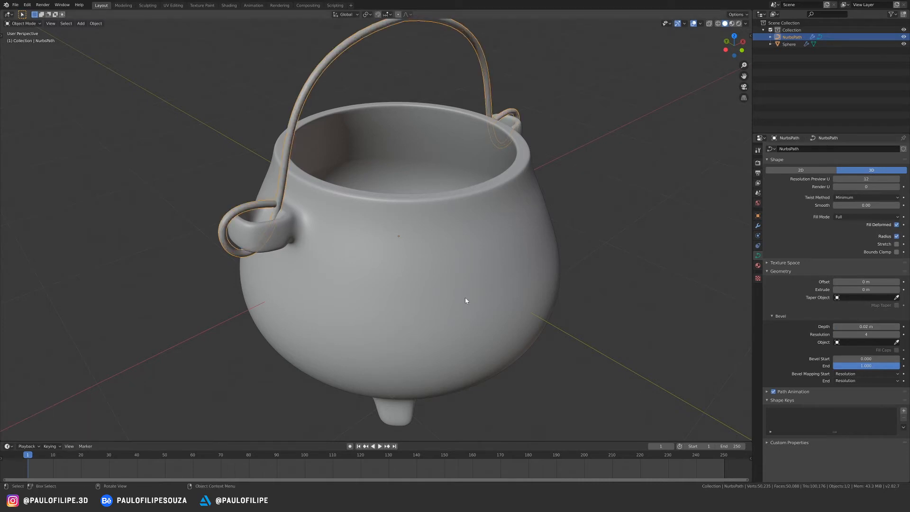
mouse_move(465, 299)
middle_down()
mouse_move(442, 291)
mouse_move(464, 297)
middle_up()
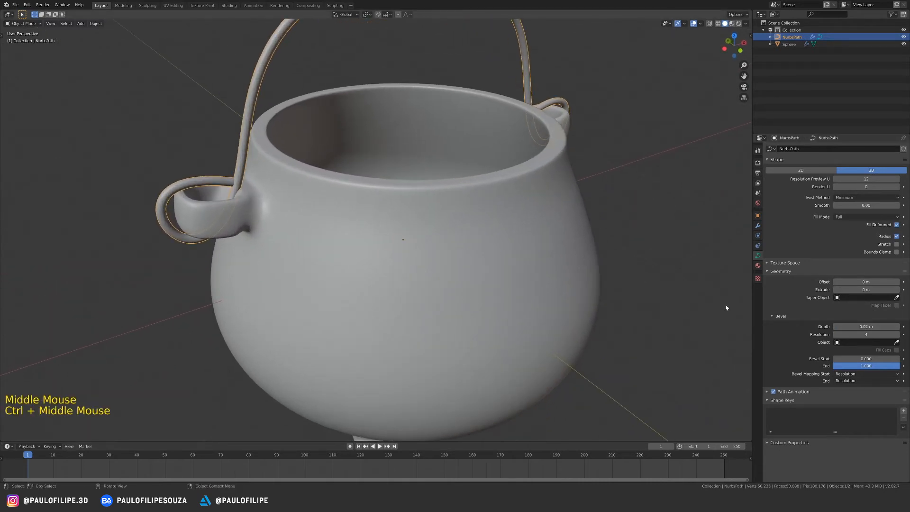
Step: Set the curve's bevel depth to 0.017 m and reopen it in Edit Mode with the whole arch in view
click(872, 327)
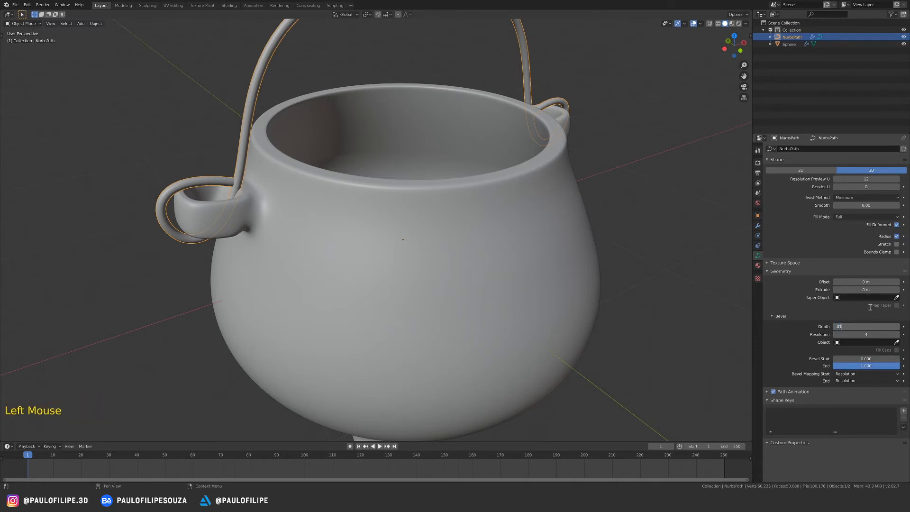
text(.017)
key(Return)
mouse_move(417, 282)
middle_down()
mouse_move(449, 279)
mouse_move(400, 294)
mouse_move(426, 307)
mouse_move(436, 300)
mouse_move(404, 298)
mouse_move(410, 293)
middle_up()
middle_drag(446, 274, 445, 151)
key(Tab)
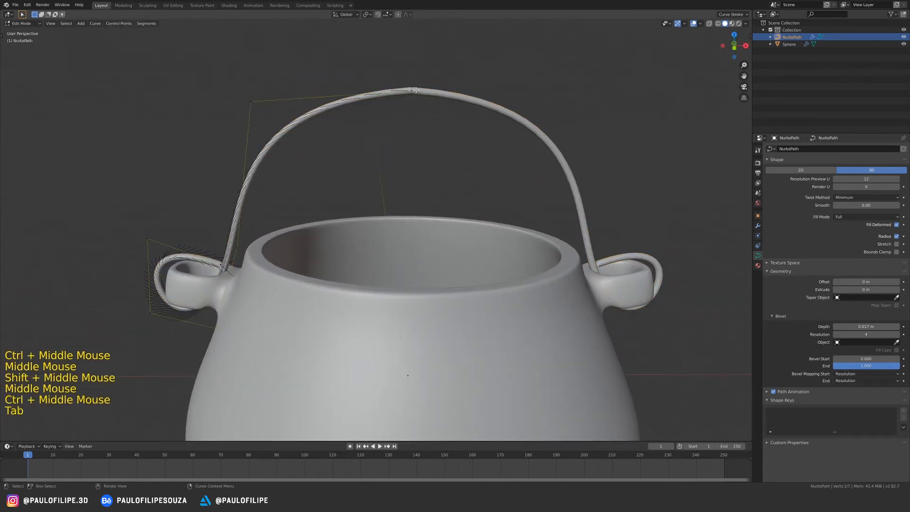
Step: Lower the arch's top control point along Z to flatten the peak, then leave Edit Mode
click(419, 97)
key(g)
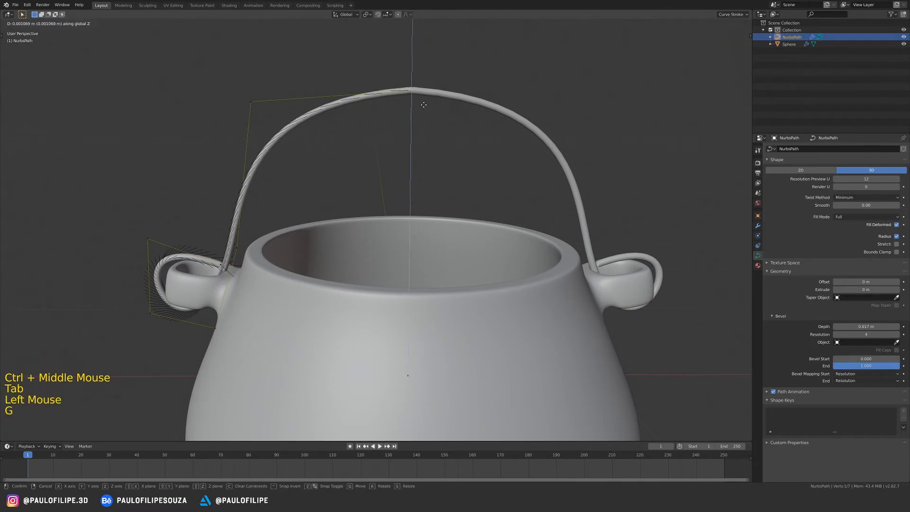
key(z)
click(421, 116)
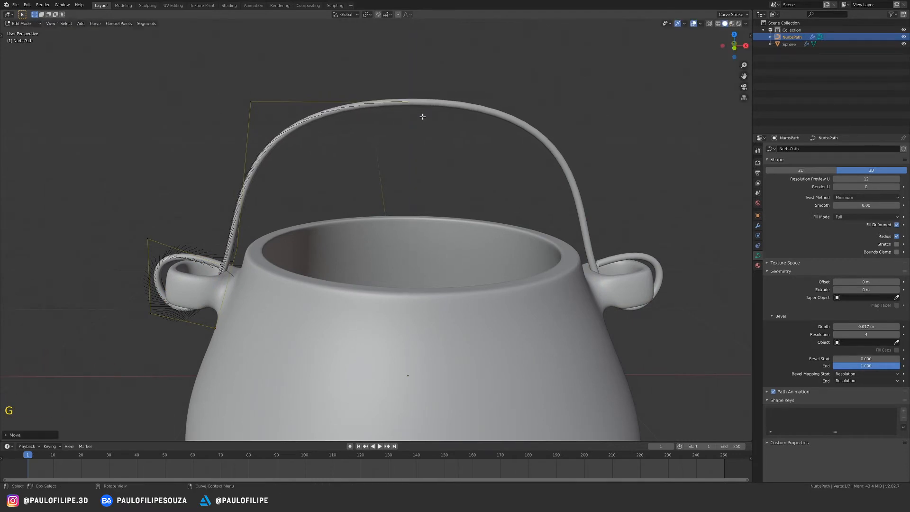
key(Tab)
ctrl+middle_drag(449, 187, 472, 223)
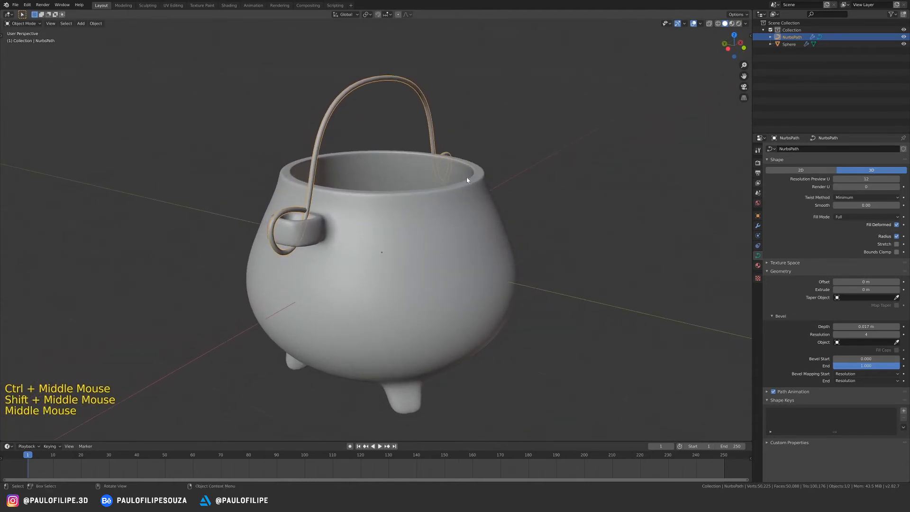
Step: Convert the carrying handle curve to a mesh and check its geometry in Edit Mode
right_click(432, 124)
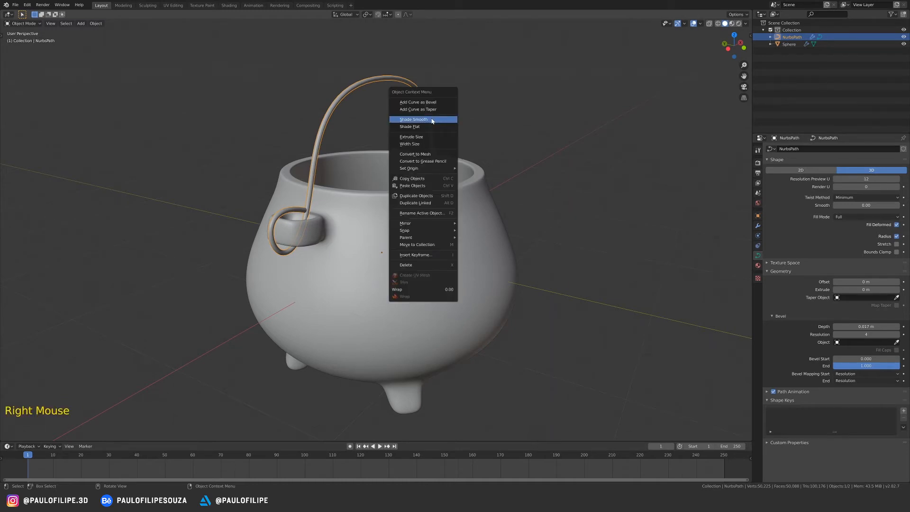
click(435, 156)
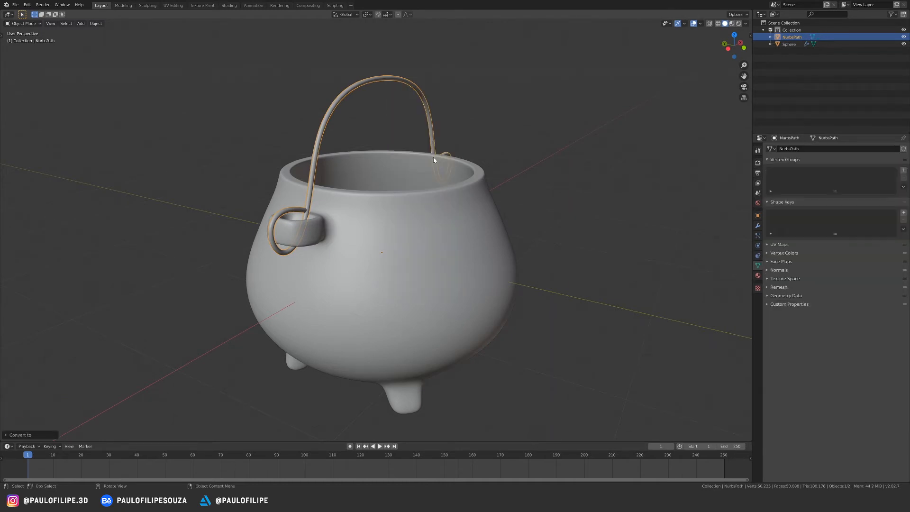
middle_drag(462, 214, 455, 221)
key(Tab)
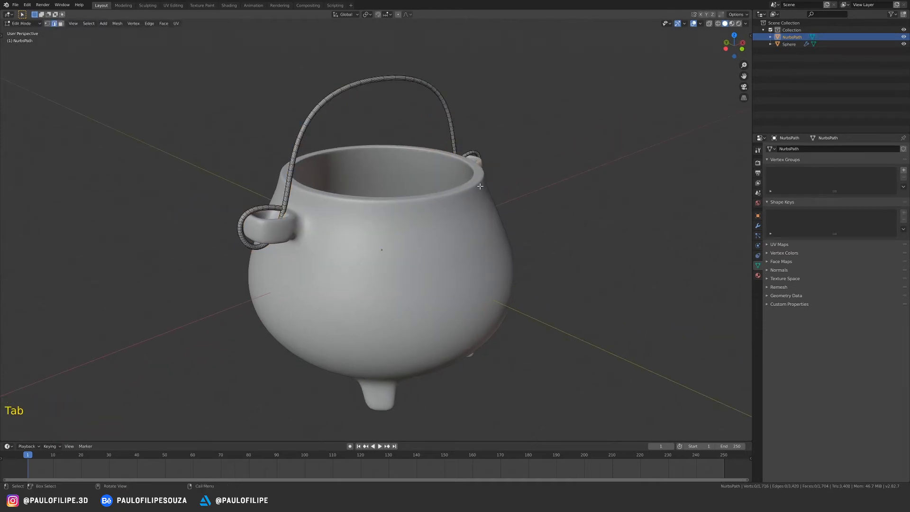
key(Tab)
mouse_move(462, 194)
middle_down()
mouse_move(463, 205)
mouse_move(467, 188)
middle_up()
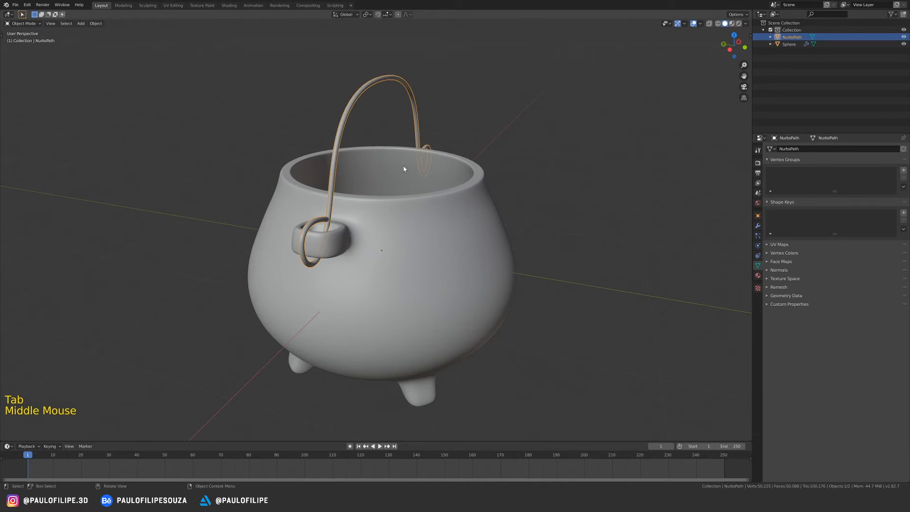
Step: Set the handle's origin to its geometry and rotate it about X so the arch tips down over the pot's front
right_click(420, 122)
mouse_move(418, 137)
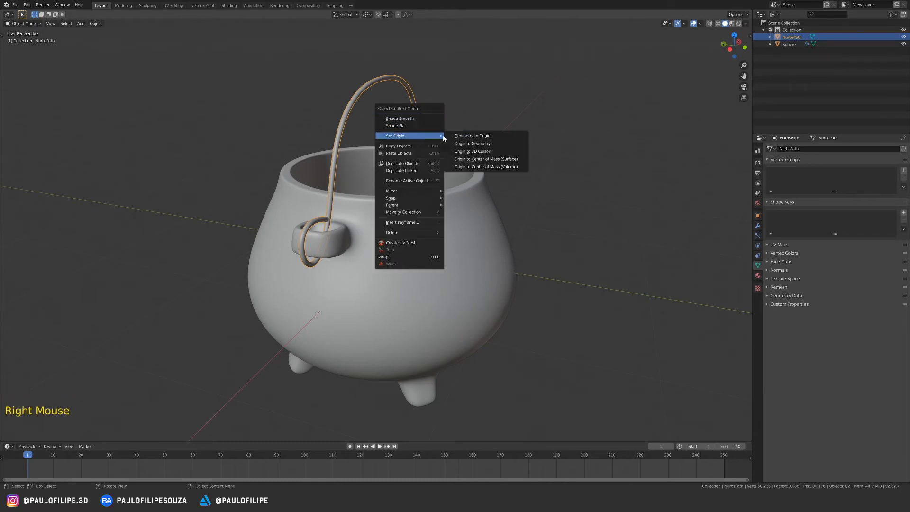
click(486, 144)
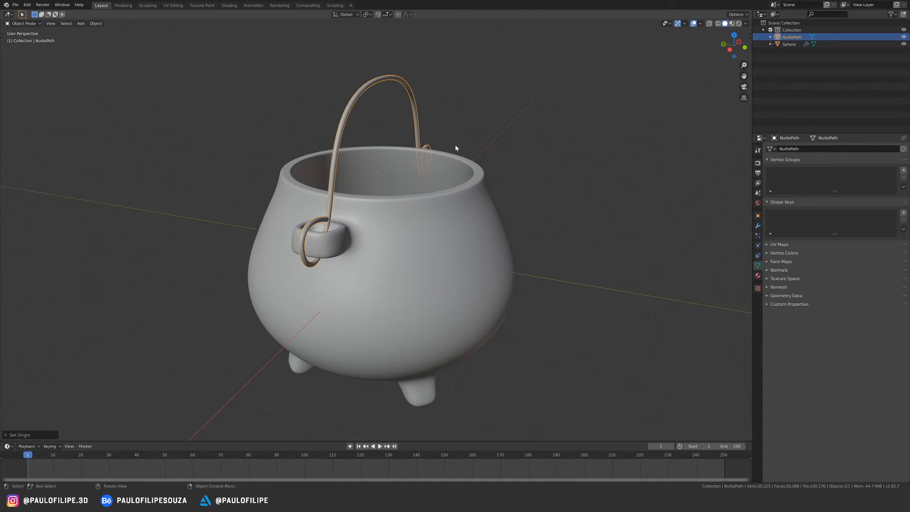
key(r)
key(x)
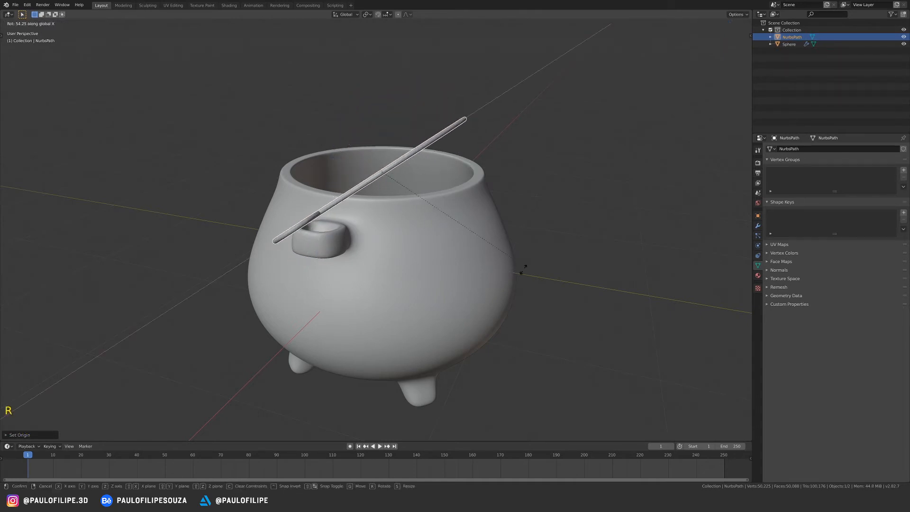
click(359, 323)
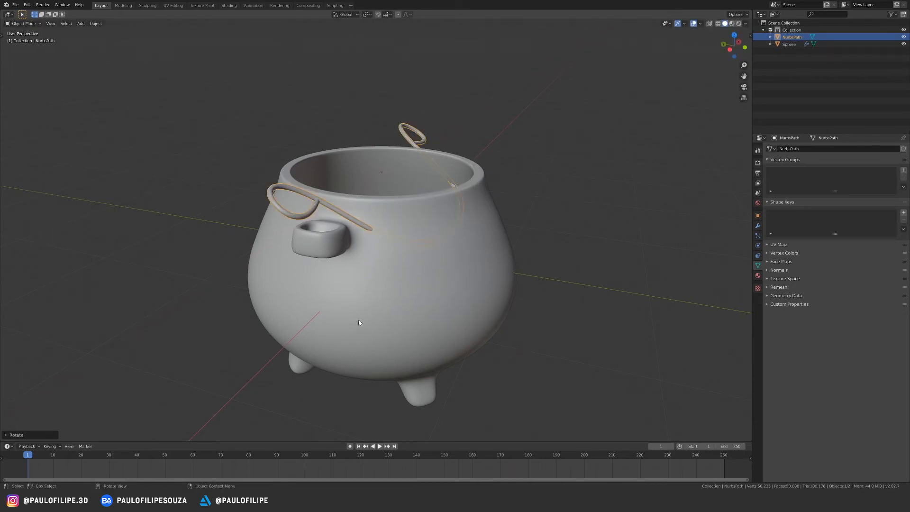
Step: In top view, move the handle along Y toward the pot's front, keeping its end loops near the side handles
key(KP_7)
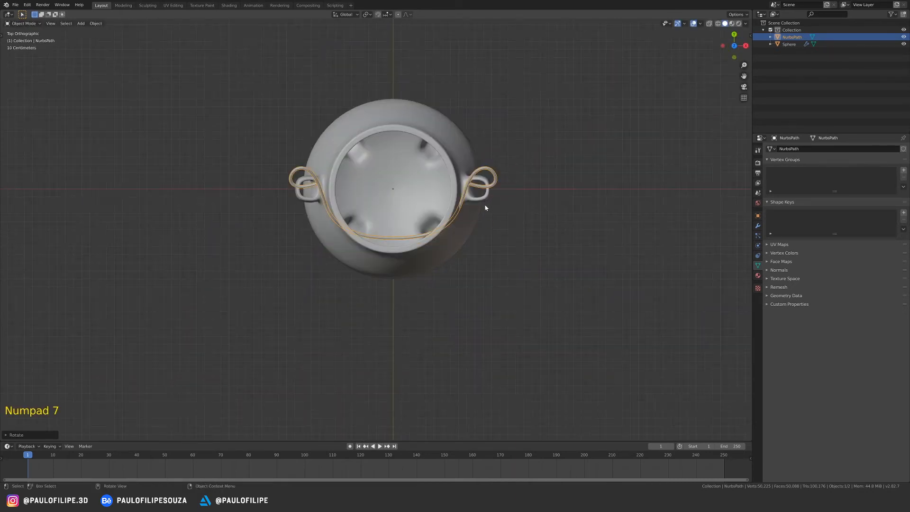
key(g)
key(y)
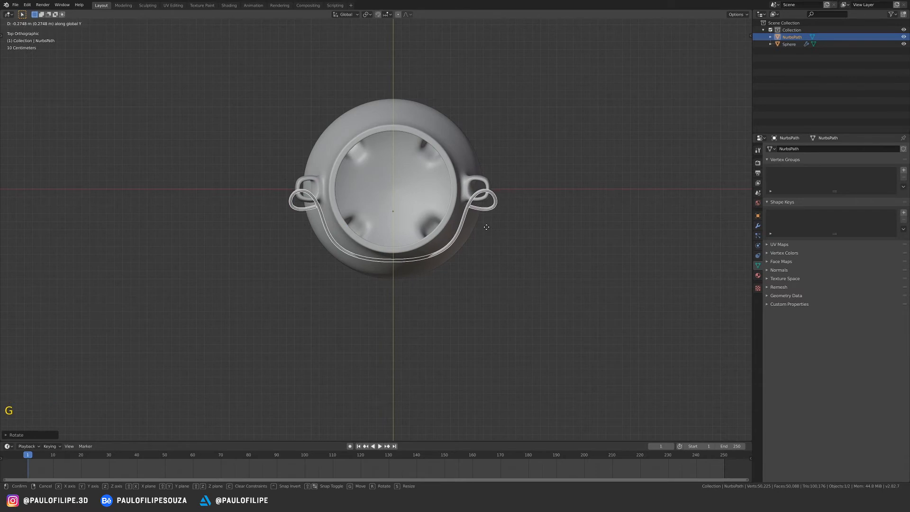
click(483, 212)
Step: In the right side view, lower the handle, rotate it to a steeper angle and reposition its upper end at the side handle
key(KP_3)
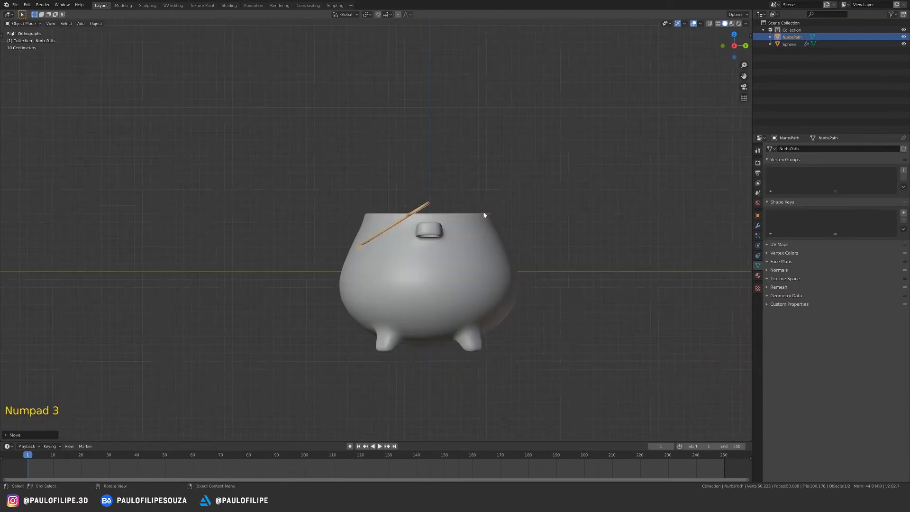
key(g)
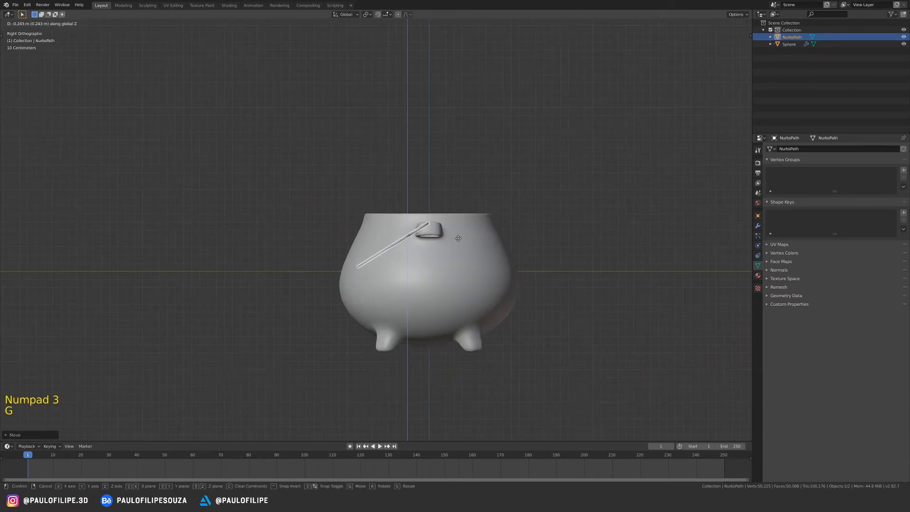
click(456, 239)
key(r)
click(451, 238)
key(g)
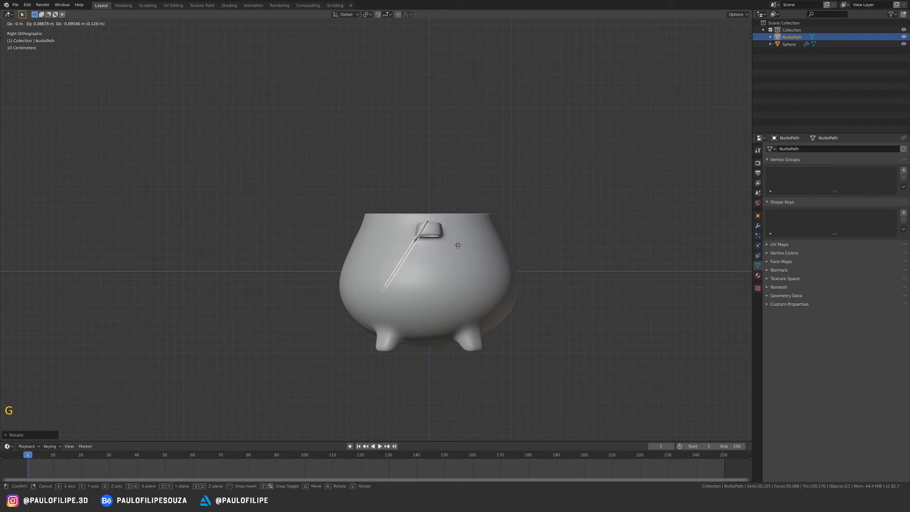
click(457, 244)
Step: Refine the hanging handle's placement with a move along Y, a small rotation and a move along Z
middle_drag(458, 243, 514, 285)
shift+middle_drag(515, 285, 550, 203)
shift+middle_drag(550, 204, 462, 274)
mouse_move(463, 274)
shift+middle_down()
mouse_move(472, 256)
mouse_move(388, 254)
mouse_move(474, 220)
mouse_move(492, 232)
mouse_move(469, 258)
shift+middle_up()
key(g)
key(y)
click(464, 259)
key(r)
click(476, 206)
key(g)
key(z)
click(475, 210)
Step: Switch to wireframe shading and select the face loop at the middle of the handle in Edit Mode
mouse_move(469, 258)
middle_down()
mouse_move(463, 270)
mouse_move(465, 261)
middle_up()
ctrl+middle_drag(465, 260, 465, 256)
middle_drag(465, 256, 434, 245)
key(z)
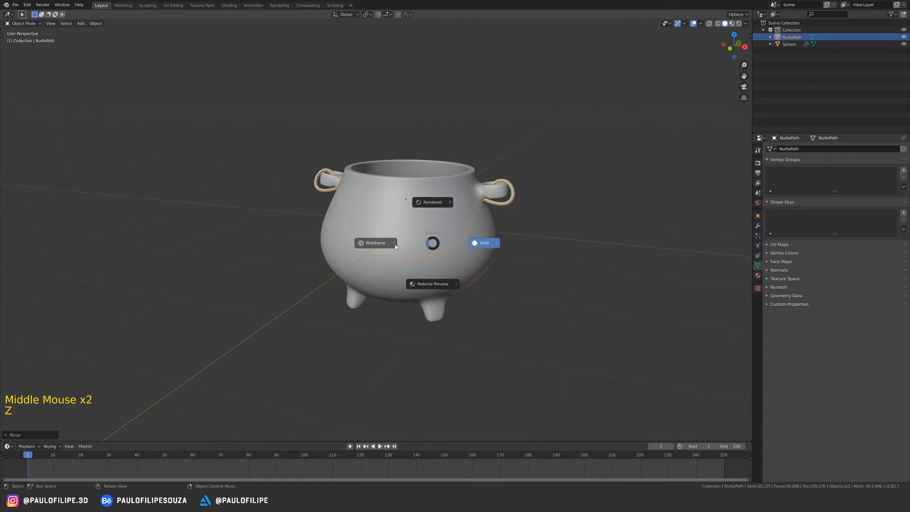
click(384, 244)
mouse_move(382, 244)
ctrl+middle_down()
mouse_move(429, 251)
mouse_move(422, 272)
ctrl+middle_up()
key(3)
click(416, 270)
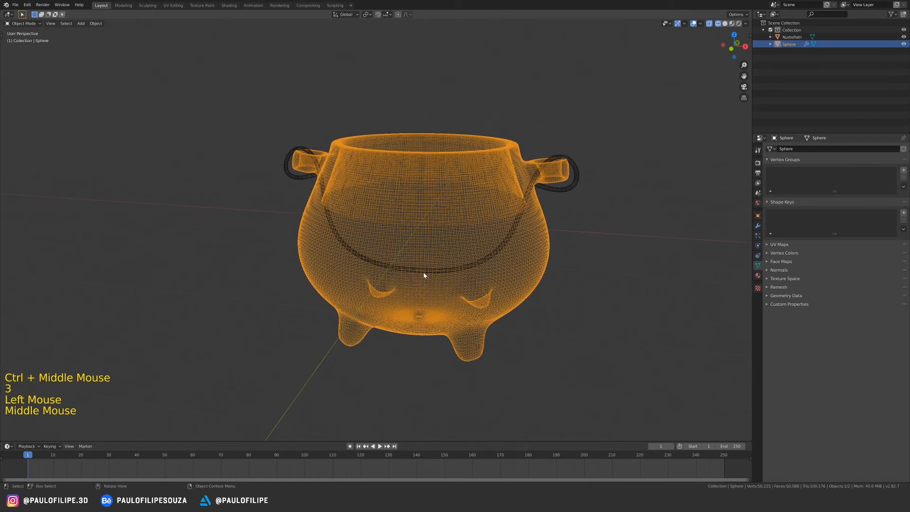
click(428, 270)
key(Tab)
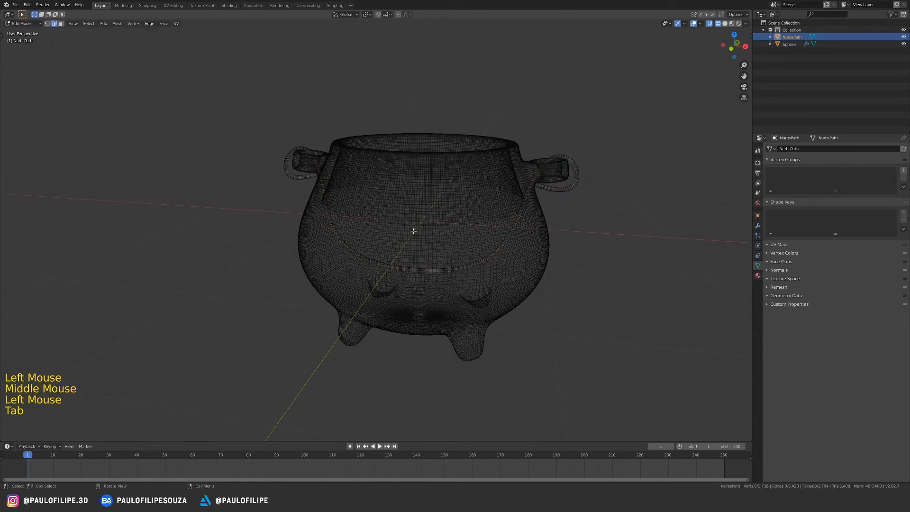
key(3)
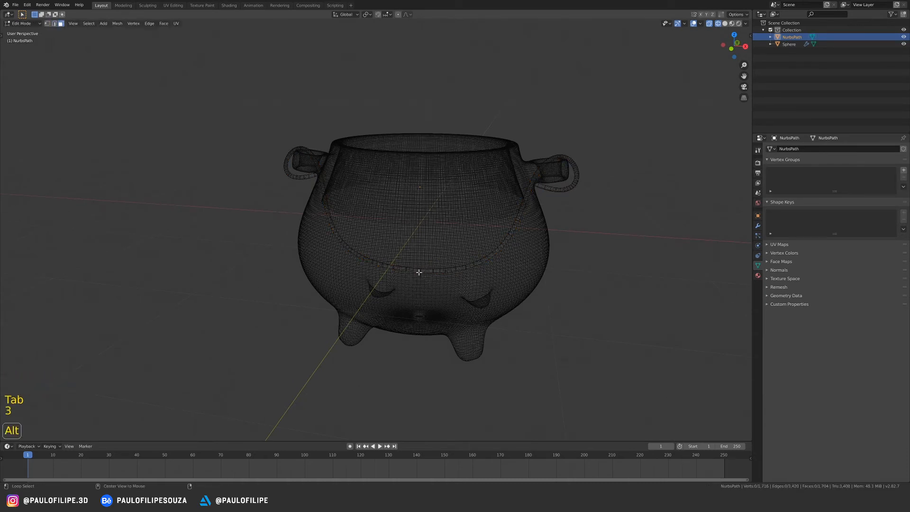
alt+click(419, 272)
mouse_move(420, 272)
middle_down()
mouse_move(433, 268)
mouse_move(420, 258)
middle_up()
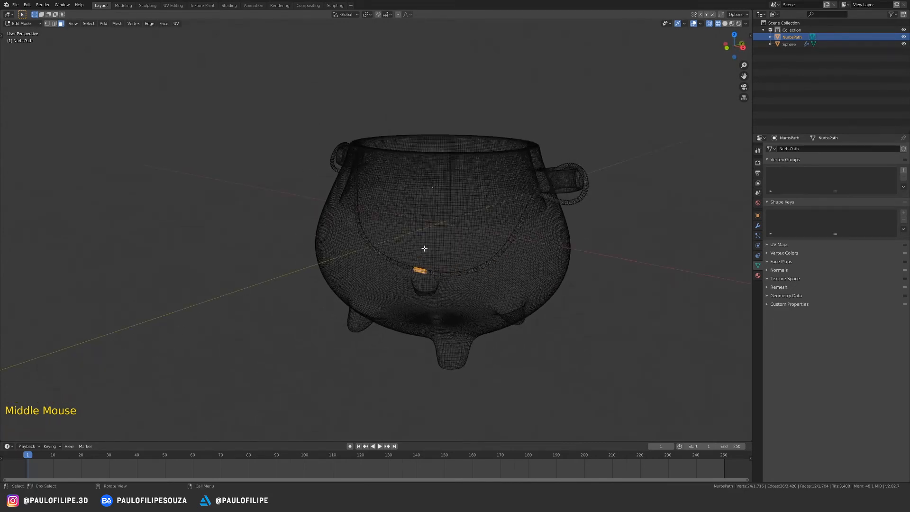
Step: Enable proportional editing and pull the middle face loop forward along Y with an enlarged influence radius, out of the pot body
key(o)
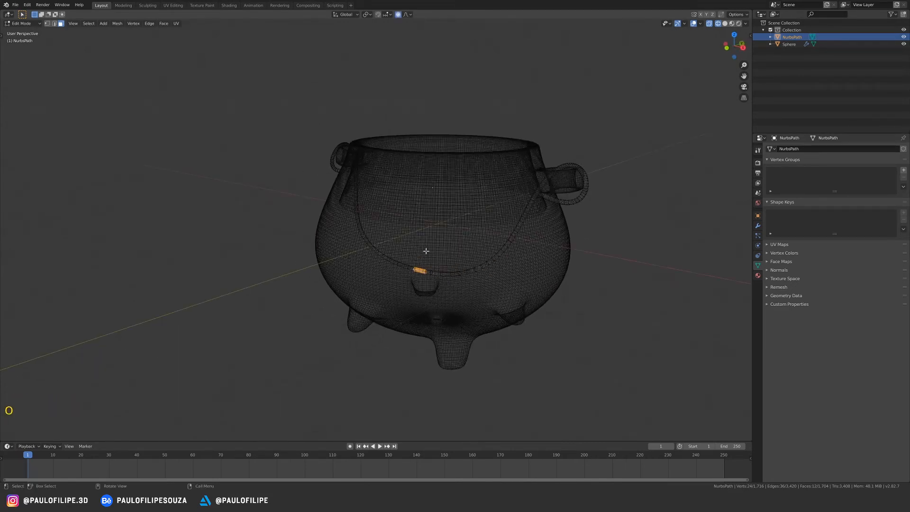
key(g)
key(y)
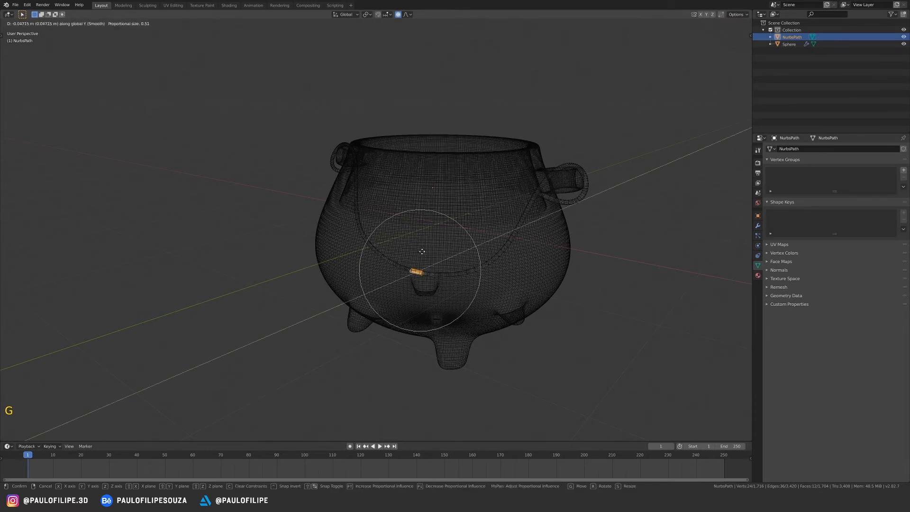
scroll(394, 263, down, 9)
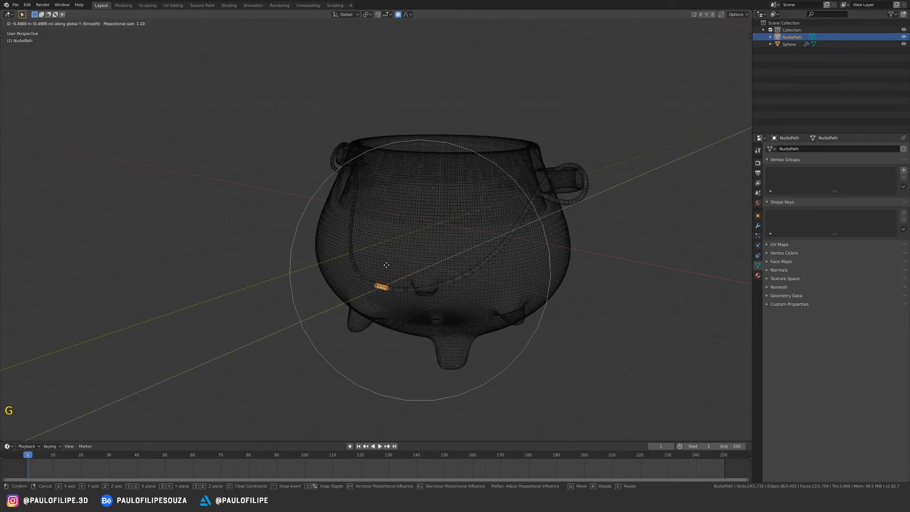
scroll(373, 274, down, 3)
click(374, 275)
Step: In the right side view, nudge the middle loop along Y until it rests just outside the pot's wall
key(KP_3)
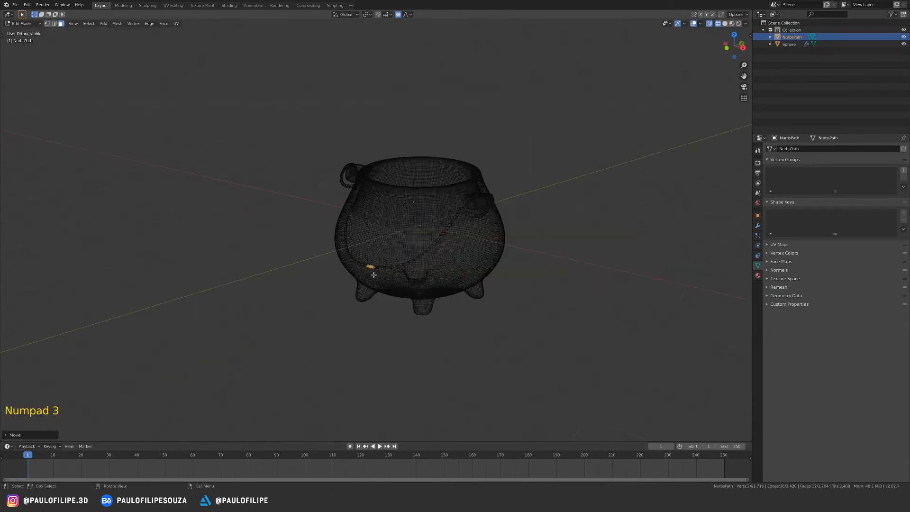
ctrl+middle_drag(469, 246, 471, 285)
shift+middle_drag(472, 284, 474, 251)
ctrl+middle_drag(474, 251, 474, 272)
key(g)
key(y)
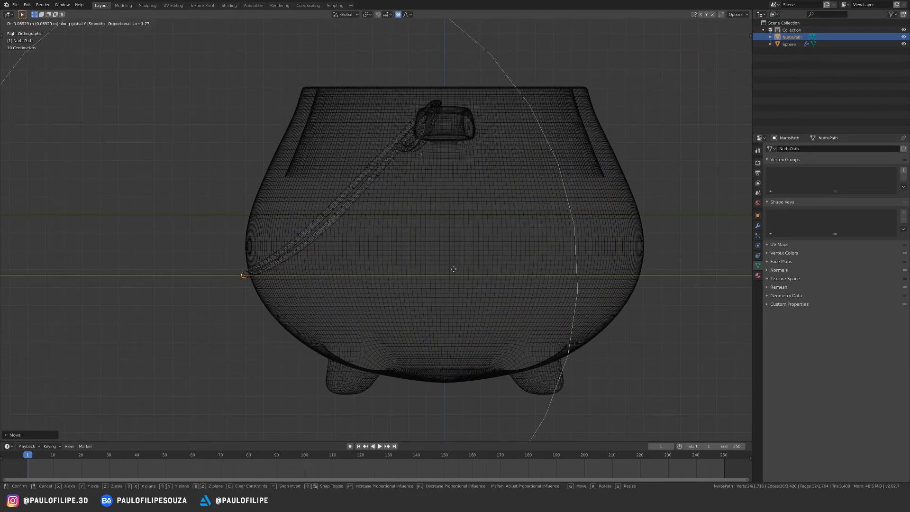
click(453, 269)
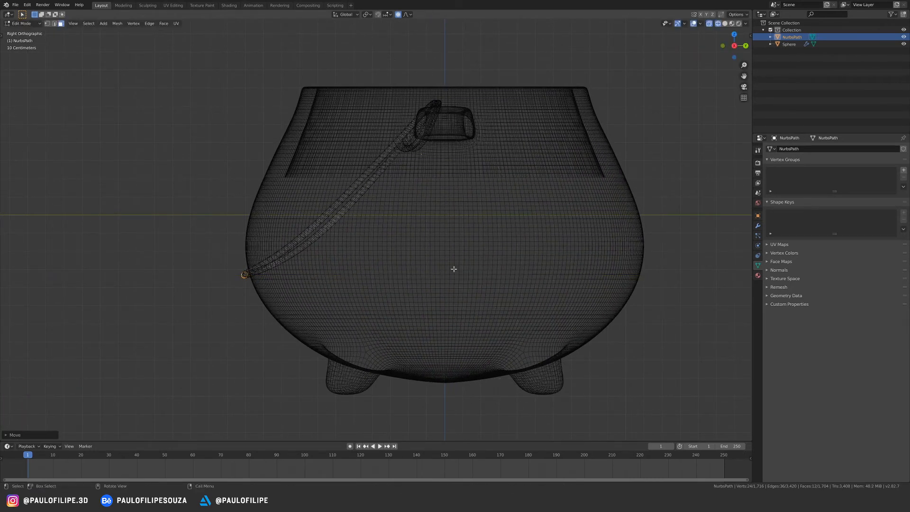
Step: In top view, pull the selected face loop on the handle's right half outward to the pot's edge using a smaller proportional influence
middle_drag(454, 268, 465, 239)
ctrl+middle_drag(465, 239, 462, 241)
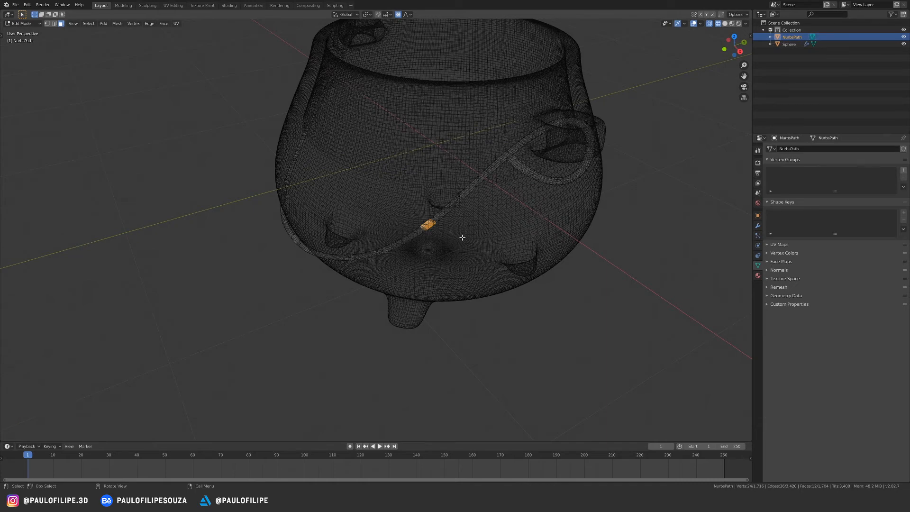
middle_drag(462, 238, 487, 255)
key(KP_7)
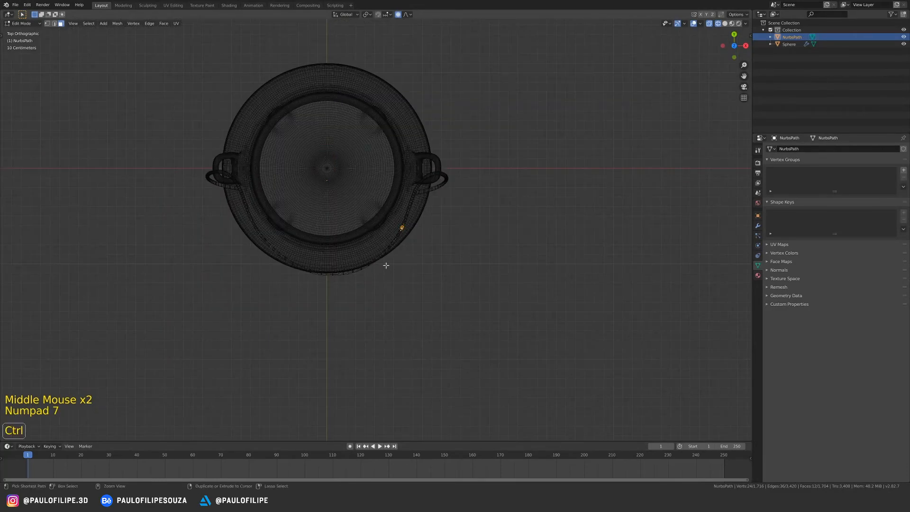
ctrl+middle_drag(386, 264, 459, 277)
key(g)
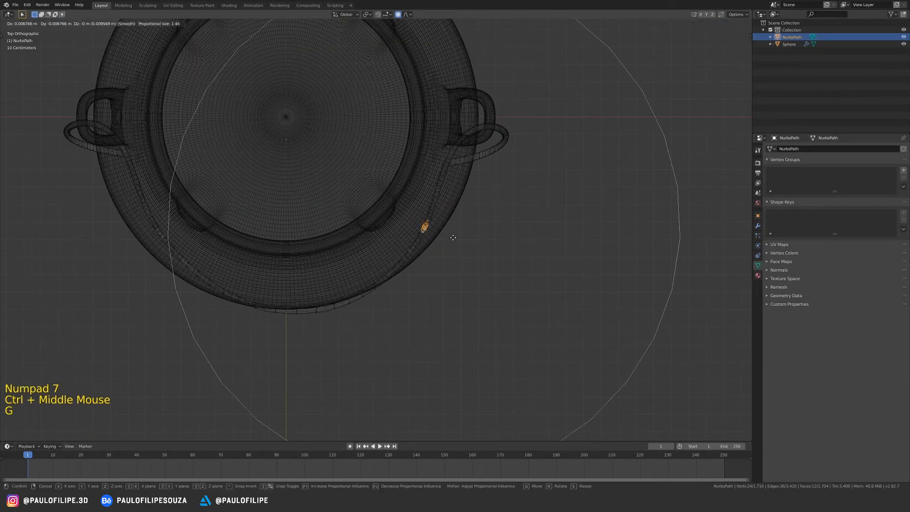
scroll(464, 238, up, 3)
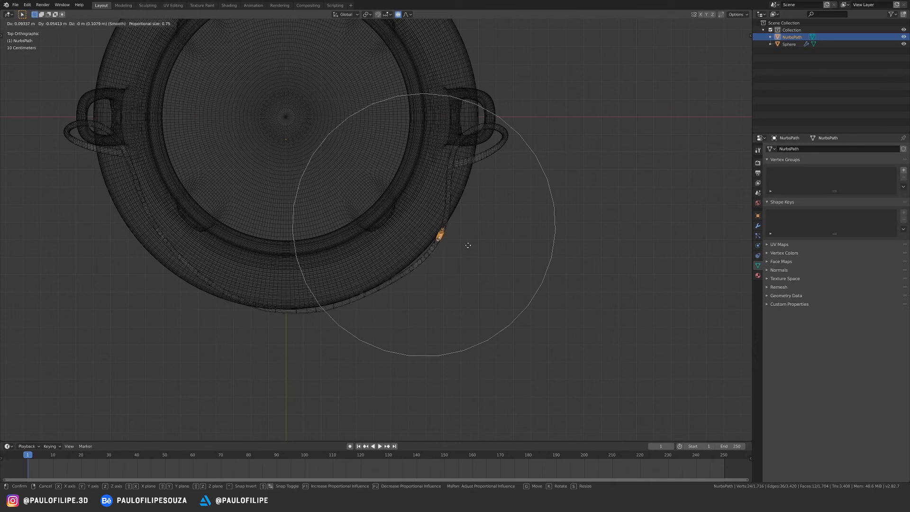
scroll(468, 245, down, 2)
click(468, 244)
Step: Select the matching face loop on the handle's left half and move it outward to the pot's edge
alt+click(176, 247)
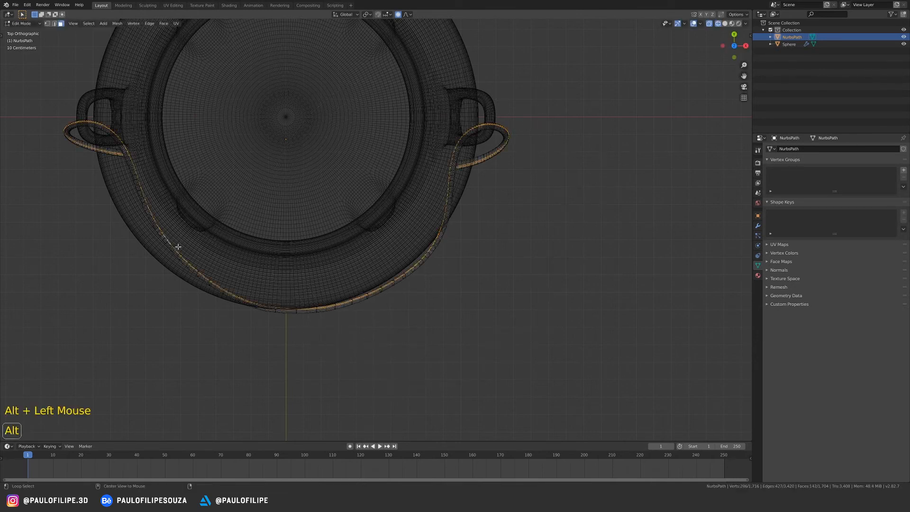
alt+click(176, 247)
alt+click(178, 246)
key(g)
click(162, 256)
Step: Return to solid shading and move a face loop on the handle's left half clear of the pot's surface
mouse_move(162, 255)
middle_down()
mouse_move(370, 192)
mouse_move(362, 261)
middle_up()
middle_drag(363, 260, 337, 204)
key(z)
shift+middle_drag(337, 204, 335, 248)
alt+click(231, 186)
key(g)
middle_drag(279, 166, 270, 187)
click(230, 189)
Step: Reposition the face loops where the handle meets the left side handle, reducing the proportional influence for local control
alt+click(152, 112)
key(g)
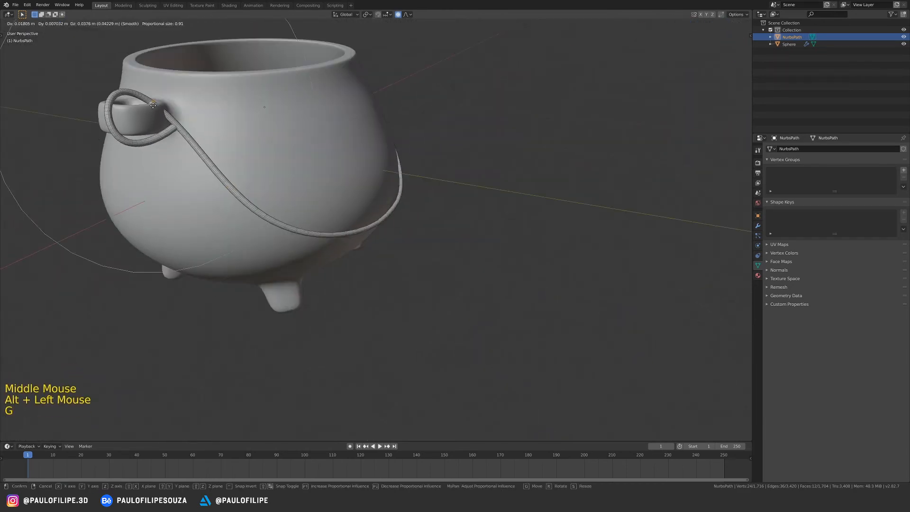
scroll(159, 103, up, 9)
click(167, 124)
alt+click(175, 127)
middle_drag(169, 126, 294, 142)
key(g)
click(175, 127)
Step: Nudge the face loop on the handle's left strand just below the side handle to follow the pot's wall
ctrl+middle_drag(294, 143, 294, 185)
alt+click(197, 187)
key(g)
click(199, 187)
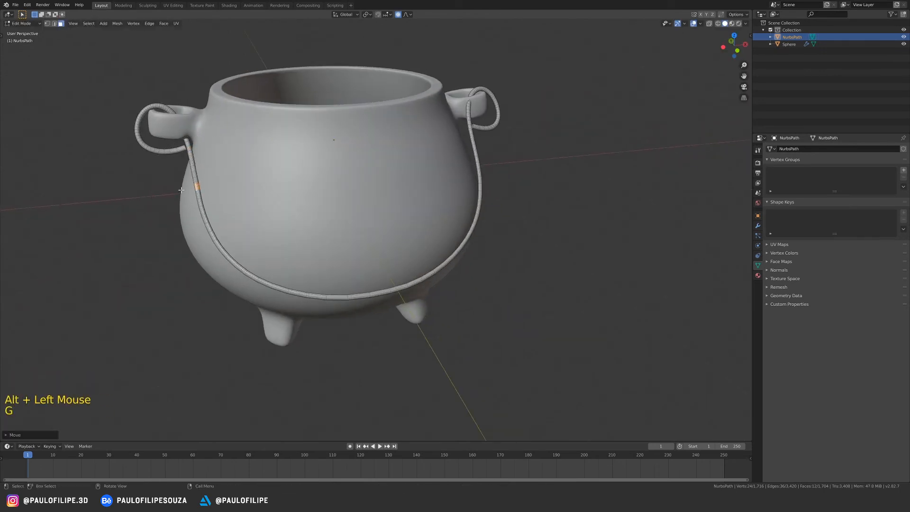
Step: Select a face loop on the handle's other strand and move it along Y with a wider influence to follow the pot
middle_drag(379, 208, 422, 204)
ctrl+middle_drag(422, 204, 379, 230)
alt+click(388, 201)
alt+click(389, 202)
middle_drag(399, 227, 360, 237)
alt+click(388, 202)
key(g)
key(y)
scroll(403, 190, down, 2)
click(411, 186)
Step: In top view, adjust a face loop on the handle's lower bend to fit the pot, then deselect everything
alt+click(398, 208)
alt+click(340, 291)
key(KP_7)
key(g)
scroll(352, 292, up, 1)
click(351, 292)
ctrl+middle_drag(361, 237, 361, 209)
shift+middle_drag(361, 209, 476, 199)
key(a)
key(a)
key(a)
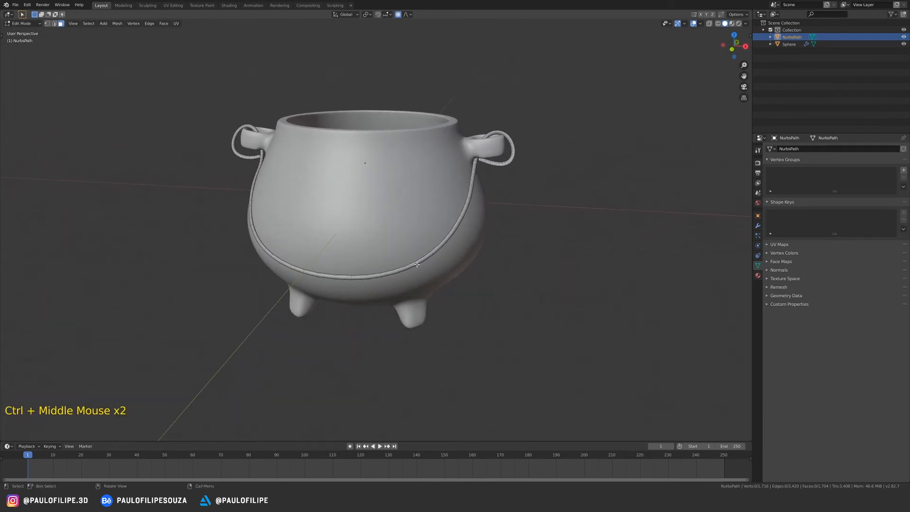
Step: Select a face loop on the handle's lower bend above the right foot and raise it along Z with reduced proportional influence
middle_drag(417, 264, 404, 282)
alt+click(405, 275)
middle_drag(404, 282, 437, 268)
key(g)
key(z)
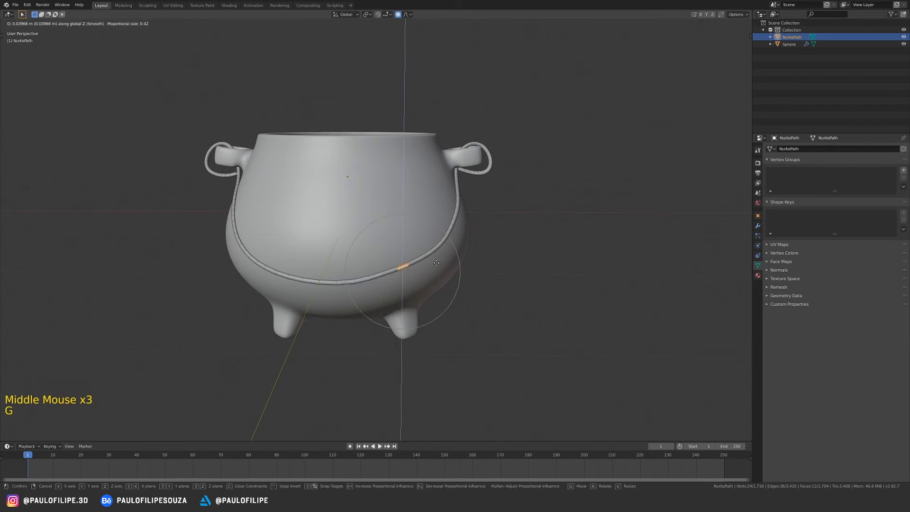
scroll(436, 260, up, 2)
click(435, 260)
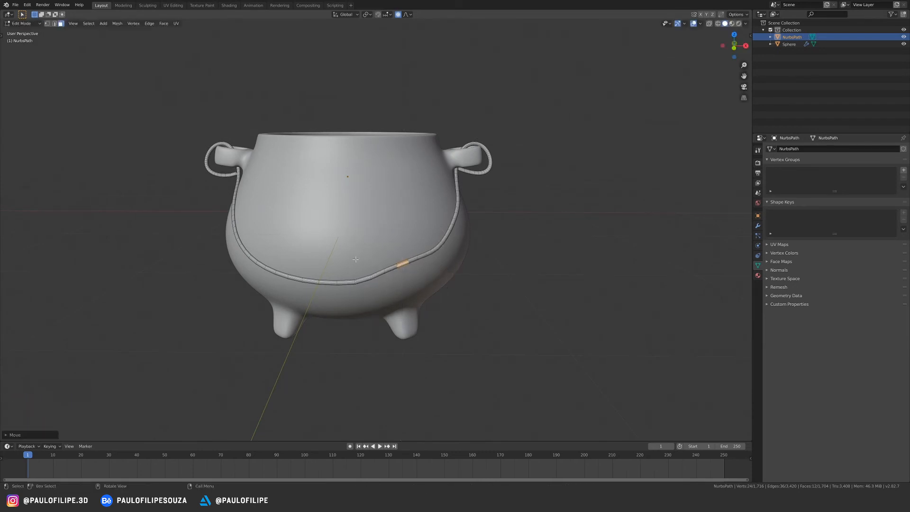
Step: Select the matching face loop above the left foot and move it slightly upward to balance the handle's curve
alt+click(282, 275)
key(g)
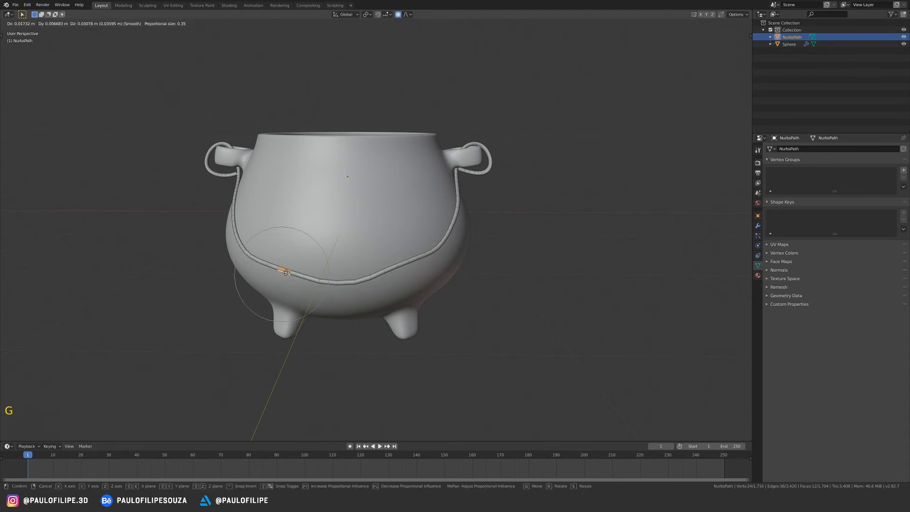
click(286, 271)
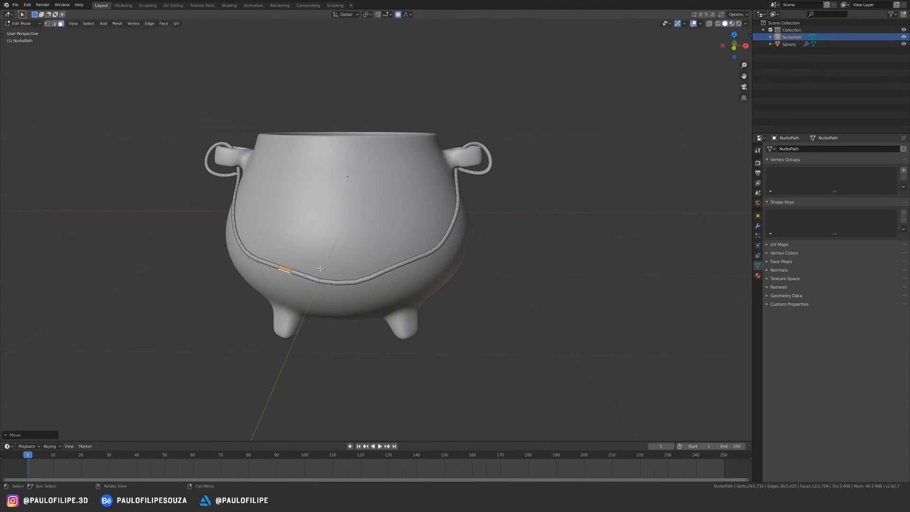
middle_drag(244, 213, 284, 227)
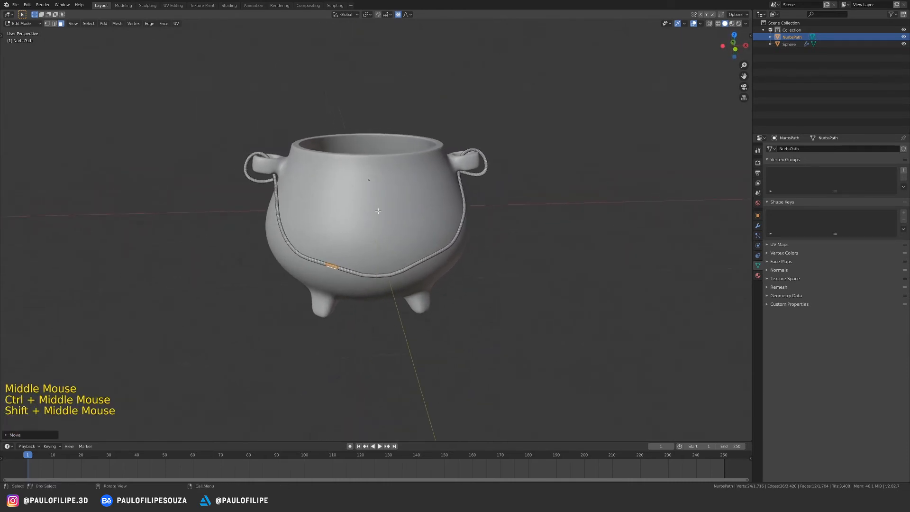
Step: Return to Object Mode, give the carrying handle a level 2 Subdivision modifier and shade it smooth
key(Tab)
middle_drag(393, 229, 391, 227)
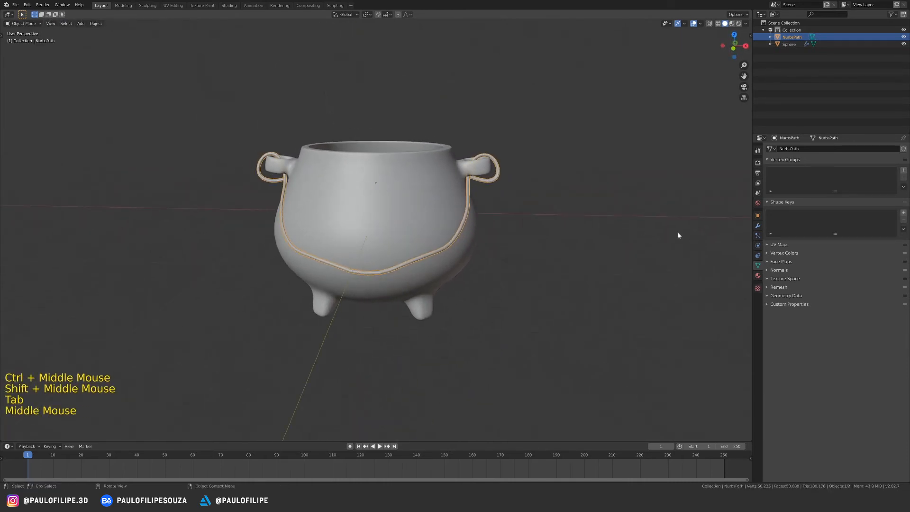
click(758, 225)
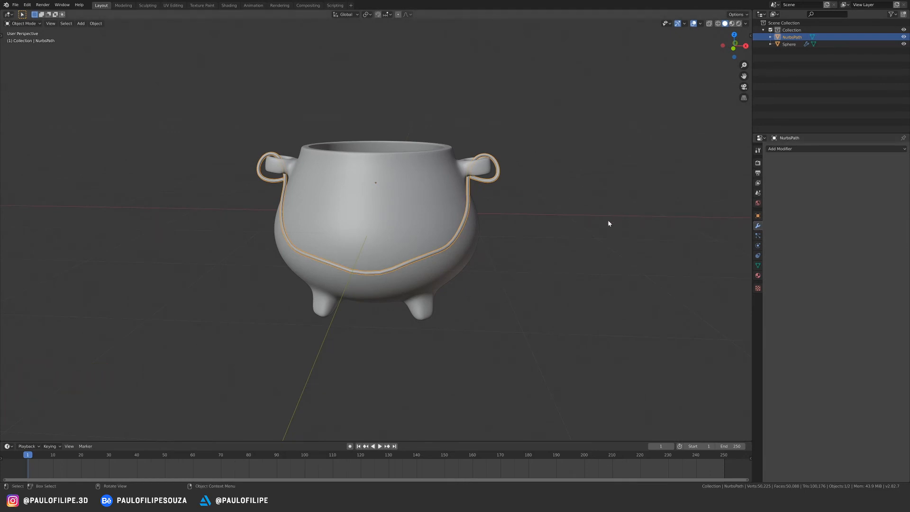
key(ctrl+2)
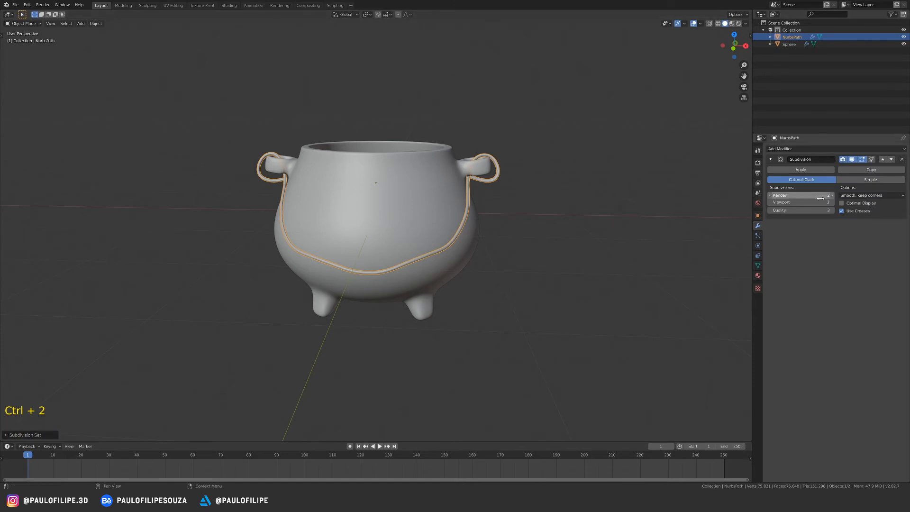
right_click(466, 218)
click(476, 227)
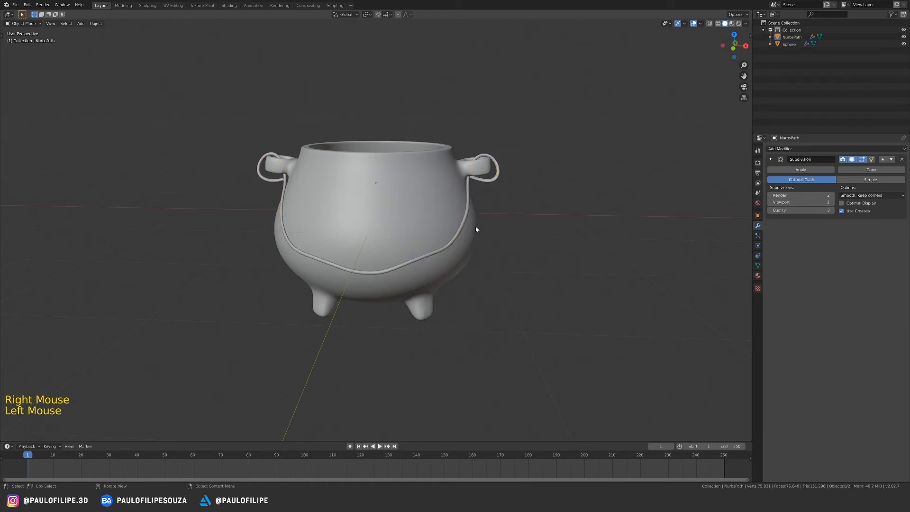
mouse_move(476, 226)
middle_down()
mouse_move(440, 257)
mouse_move(479, 235)
middle_up()
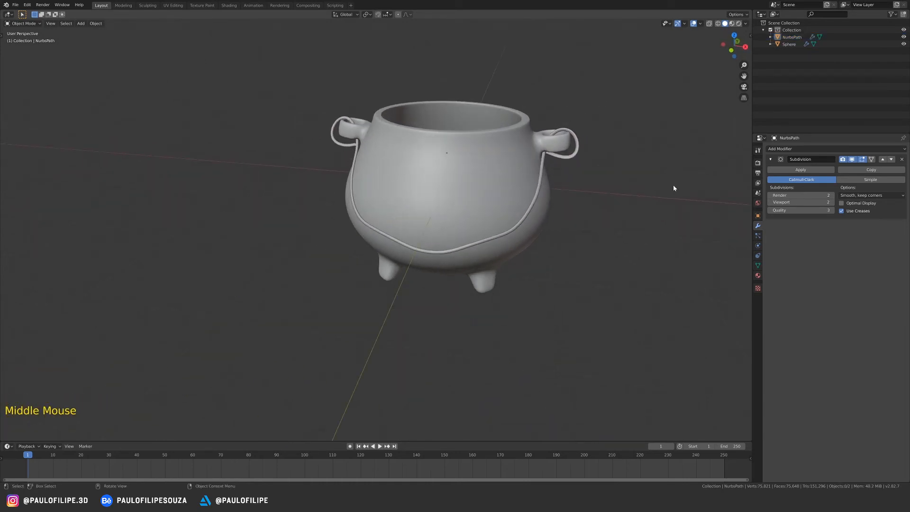
shift+middle_drag(677, 186, 604, 212)
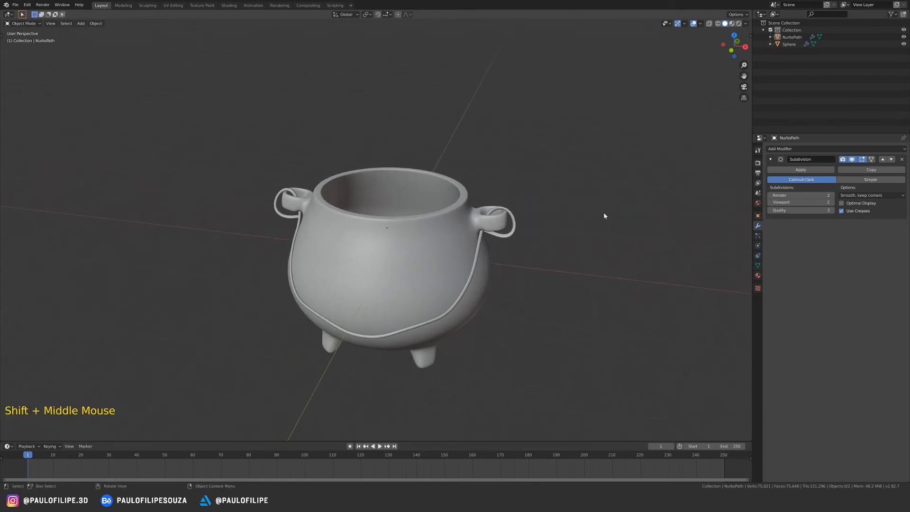
Step: Add a cylinder mesh and move it up along Z until it sits clear above the pot
click(574, 186)
key(shift+a)
mouse_move(534, 177)
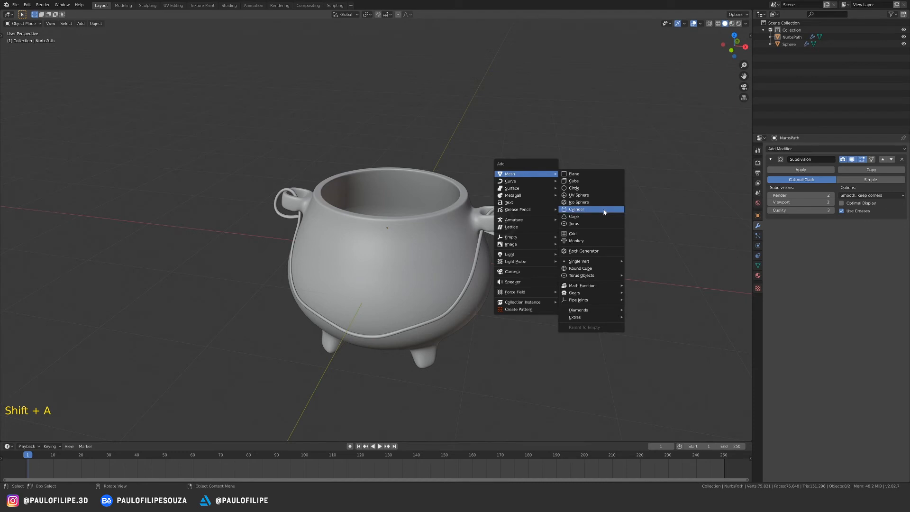
click(605, 212)
key(g)
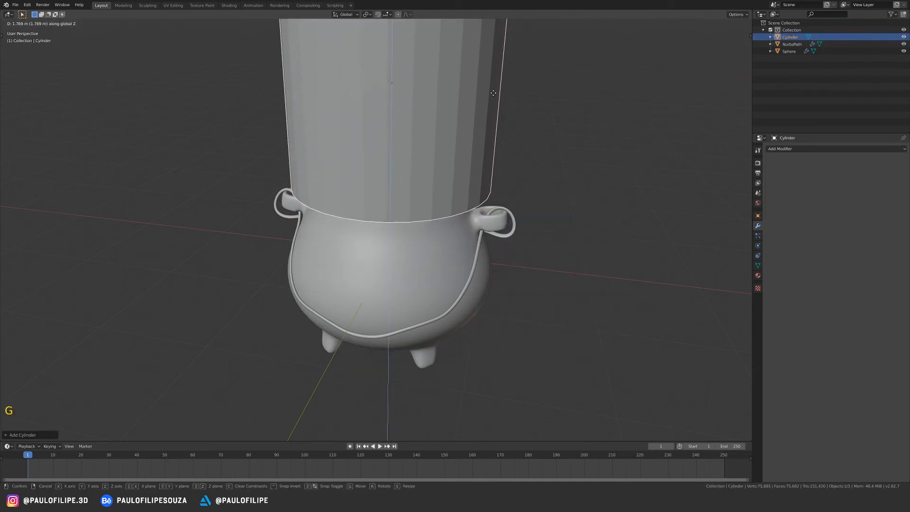
click(498, 96)
ctrl+middle_drag(498, 96, 445, 215)
key(g)
click(417, 223)
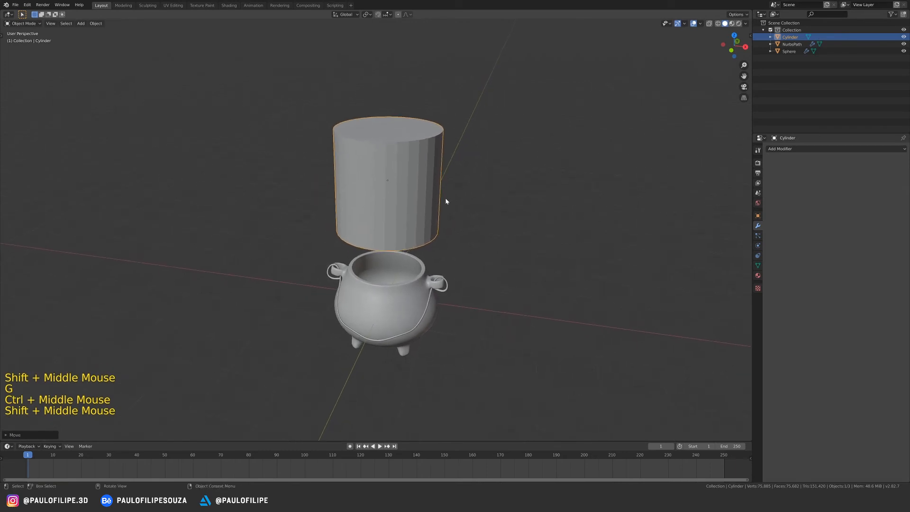
Step: Delete the cylinder's top and bottom cap faces
key(Tab)
key(3)
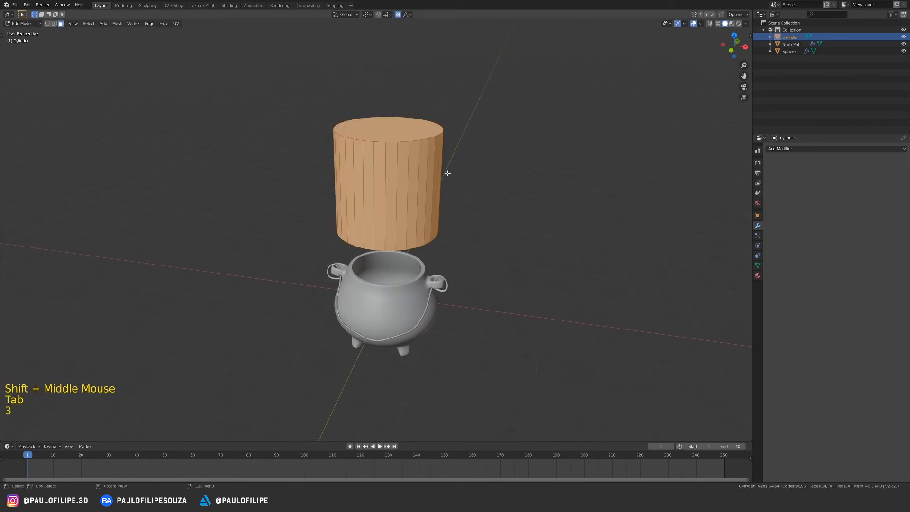
click(412, 140)
key(x)
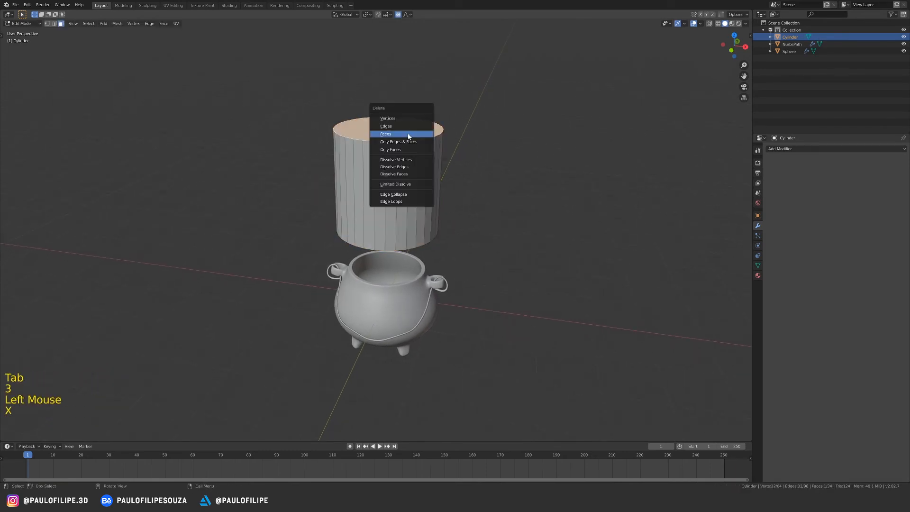
click(409, 137)
middle_drag(413, 180, 395, 147)
click(395, 236)
key(x)
click(400, 240)
Step: Select the cylinder's upper edge loop and close it with a Grid Fill
key(2)
alt+click(397, 144)
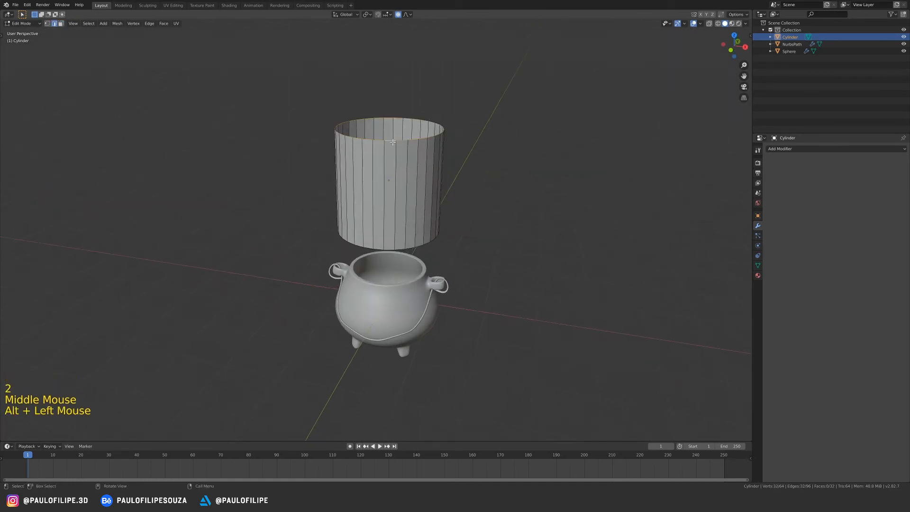
key(F3)
key(BackSpace)
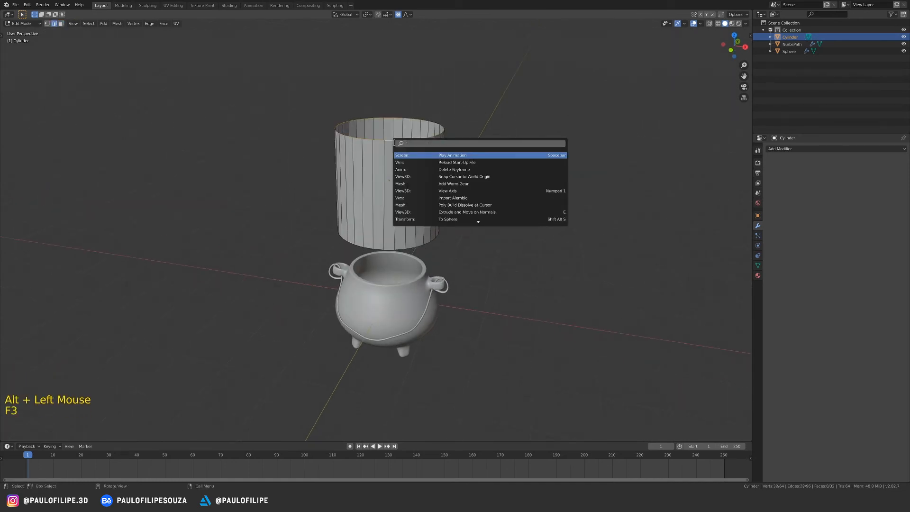
text(grid fill)
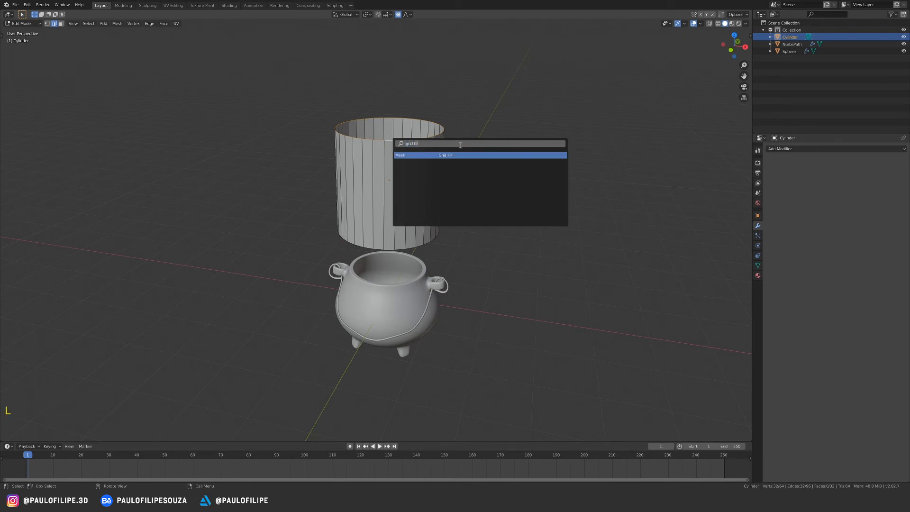
click(451, 156)
mouse_move(399, 209)
middle_down()
mouse_move(415, 222)
mouse_move(399, 207)
middle_up()
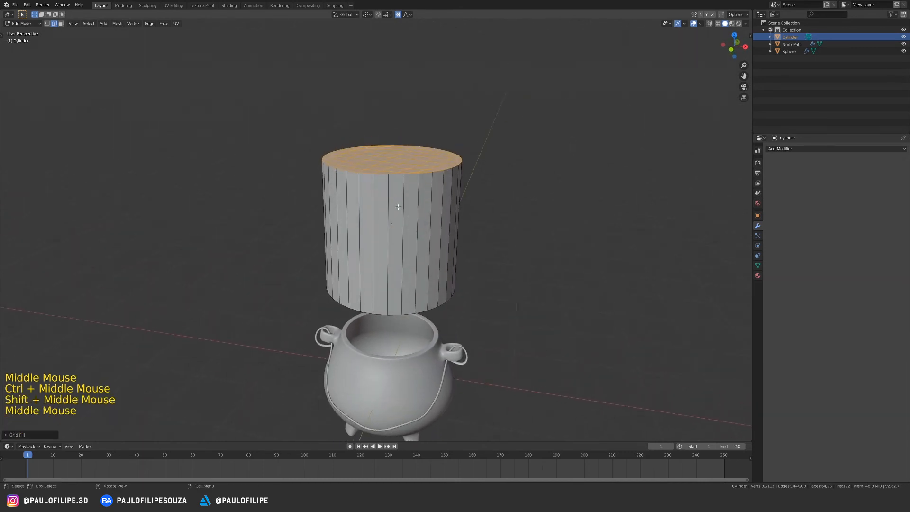
Step: Delete the ring of side faces so only the gridded disc is left, then return to Object Mode
key(3)
alt+click(403, 241)
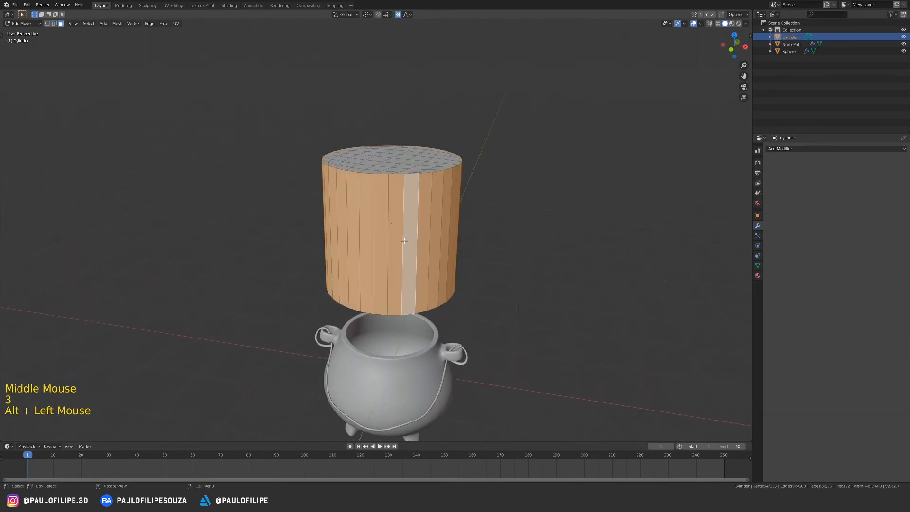
middle_drag(403, 241, 400, 240)
key(x)
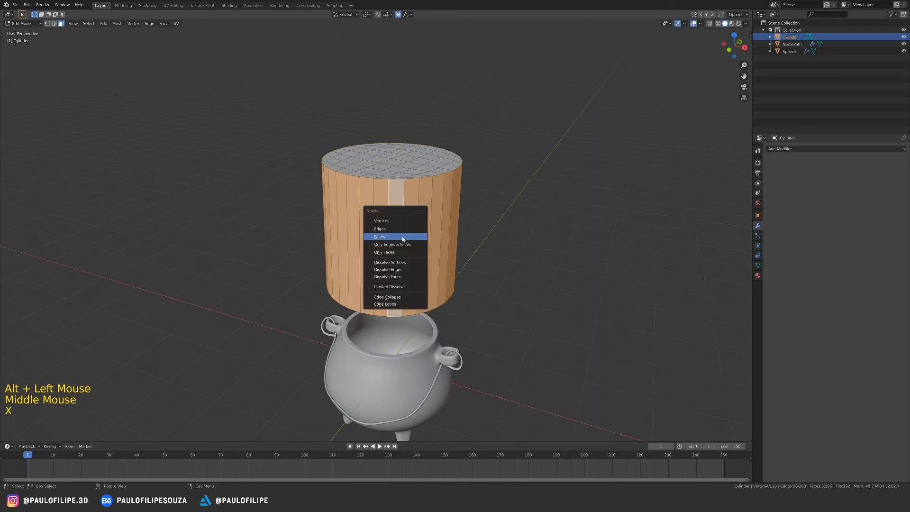
click(403, 239)
key(Tab)
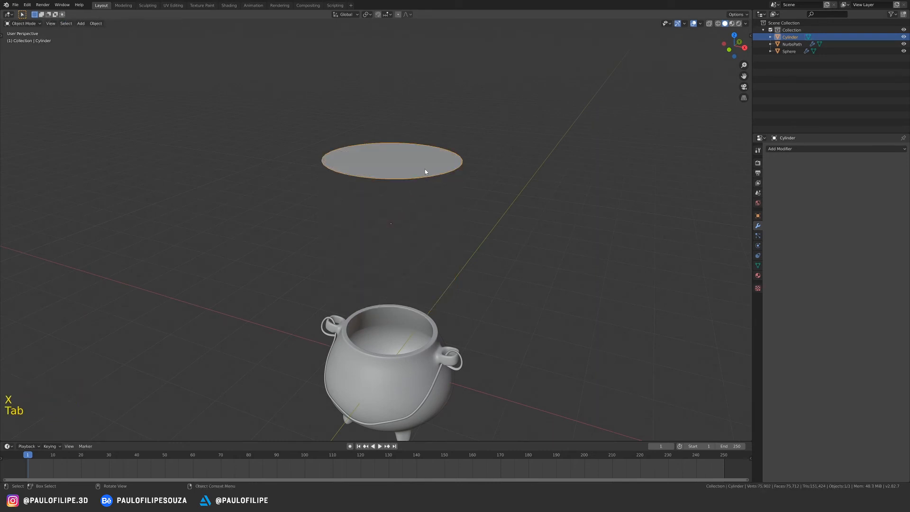
Step: Set the disc's origin to its geometry and lower it about 2.94 m along Z into the pot's opening
right_click(414, 160)
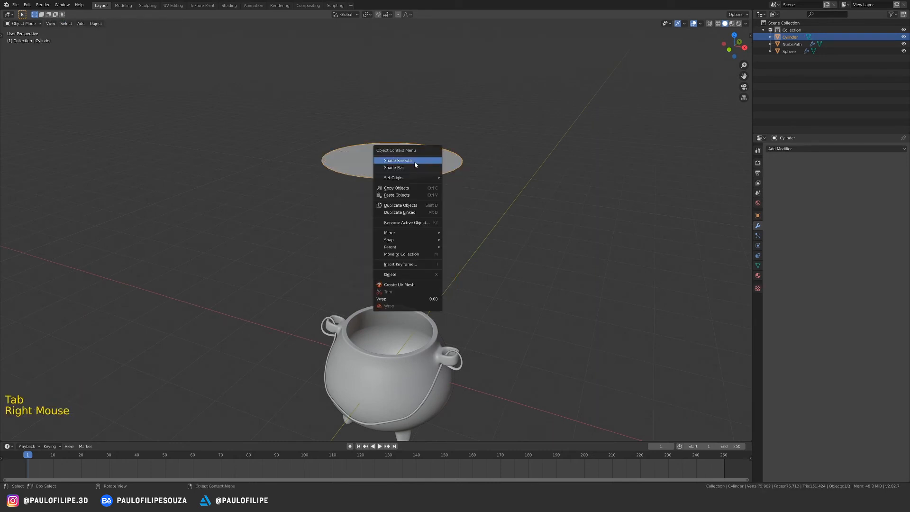
mouse_move(413, 180)
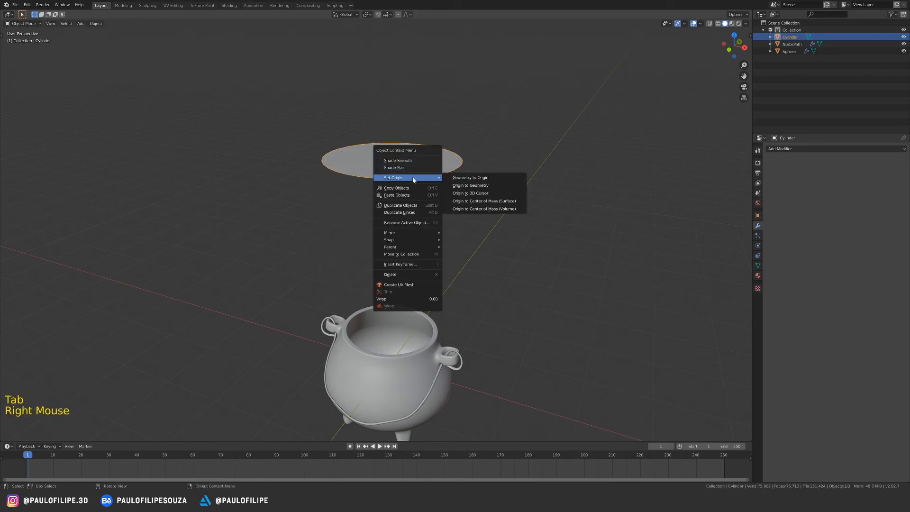
click(486, 185)
ctrl+middle_drag(491, 187, 473, 191)
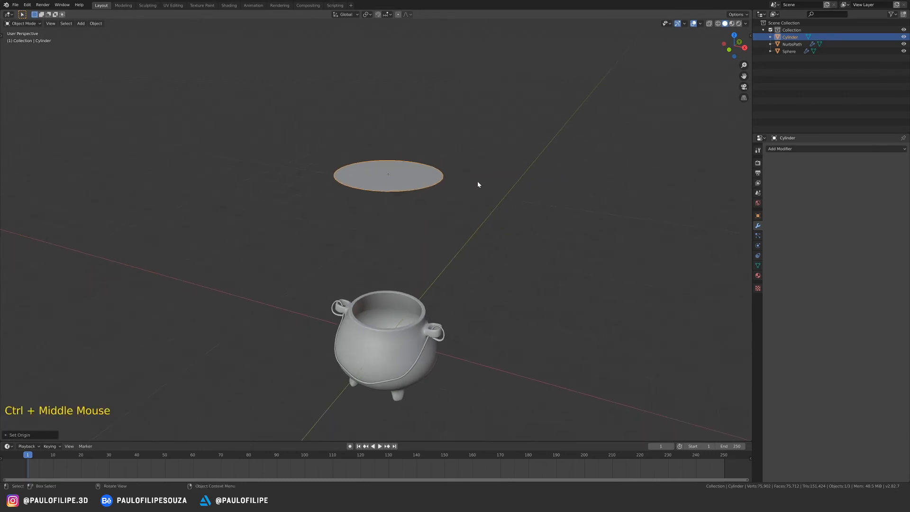
key(g)
key(z)
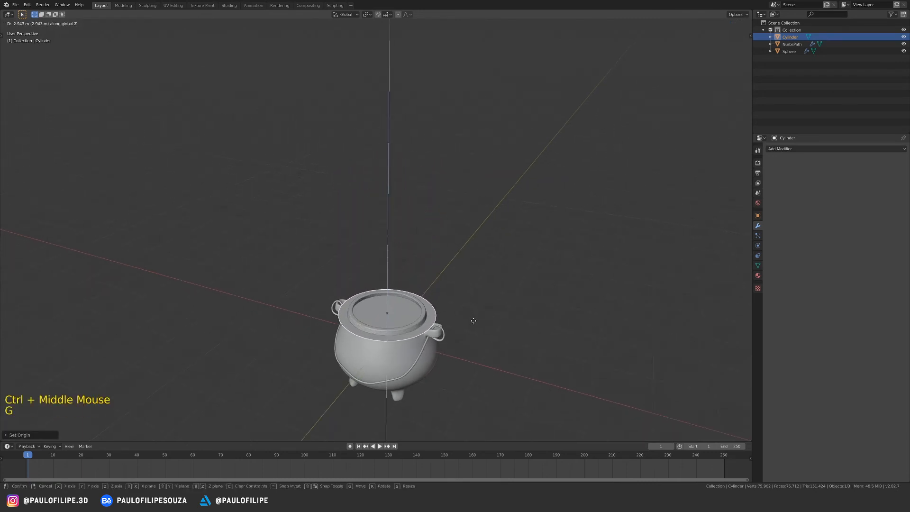
click(474, 321)
middle_drag(473, 322, 485, 326)
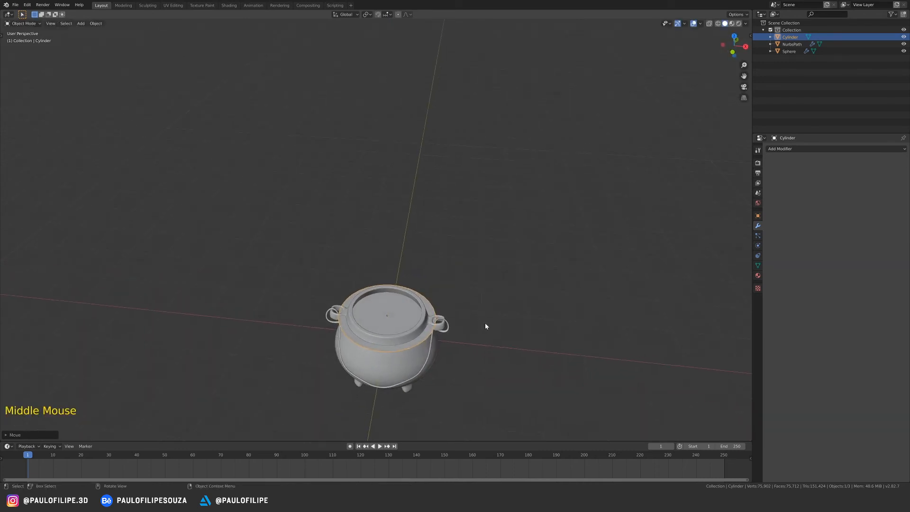
Step: Scale the disc down to about 0.77 so it fits inside the pot's rim, then deselect it
key(s)
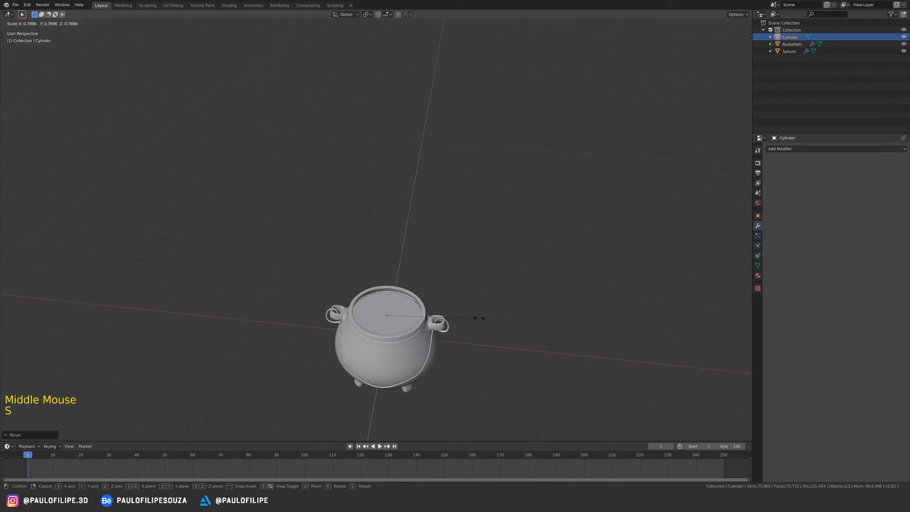
click(481, 318)
middle_drag(482, 319, 496, 332)
click(493, 333)
shift+middle_drag(440, 329, 472, 237)
ctrl+middle_drag(472, 237, 486, 289)
middle_drag(486, 289, 499, 268)
ctrl+middle_drag(499, 268, 476, 269)
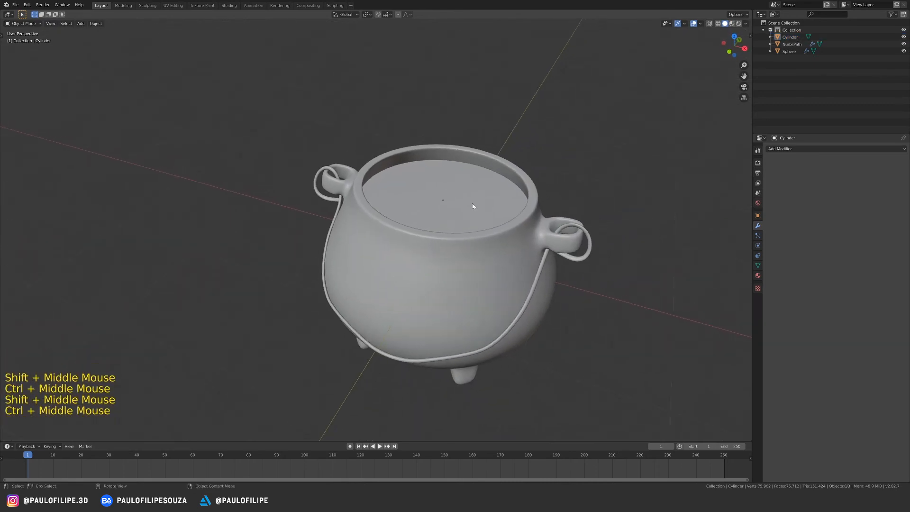
Step: Select all faces of the disc inside the pot and subdivide them twice
click(478, 204)
shift+middle_drag(478, 204, 440, 190)
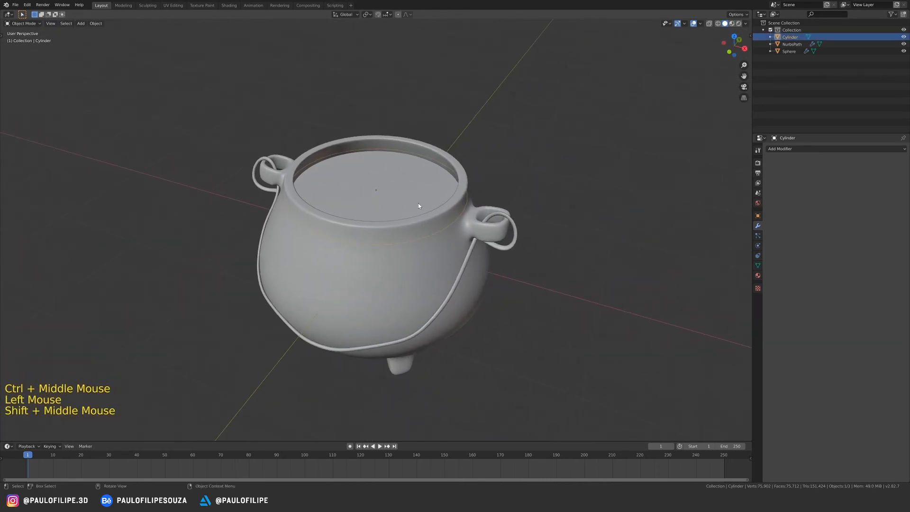
key(Tab)
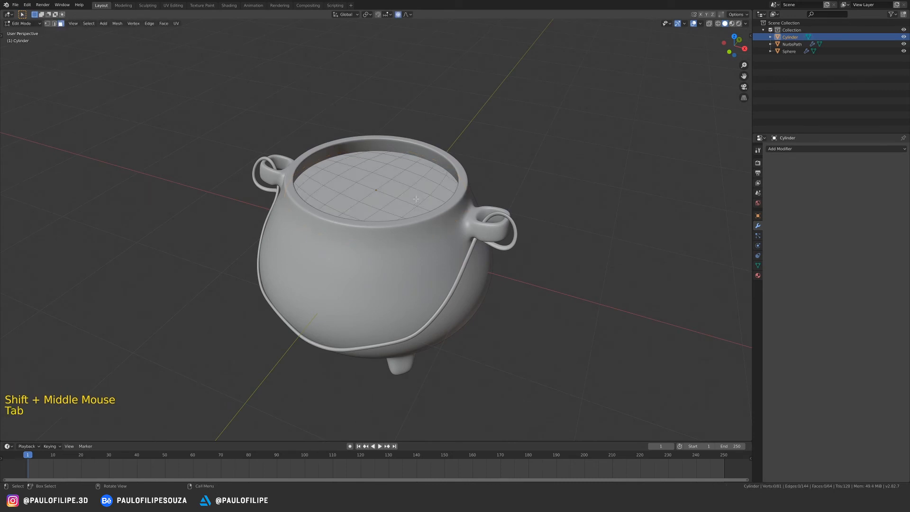
key(a)
right_click(390, 183)
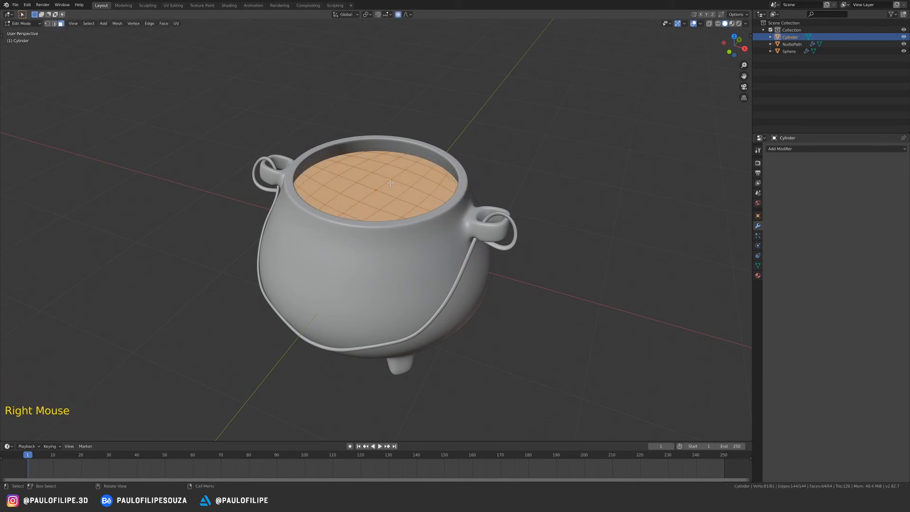
right_click(390, 181)
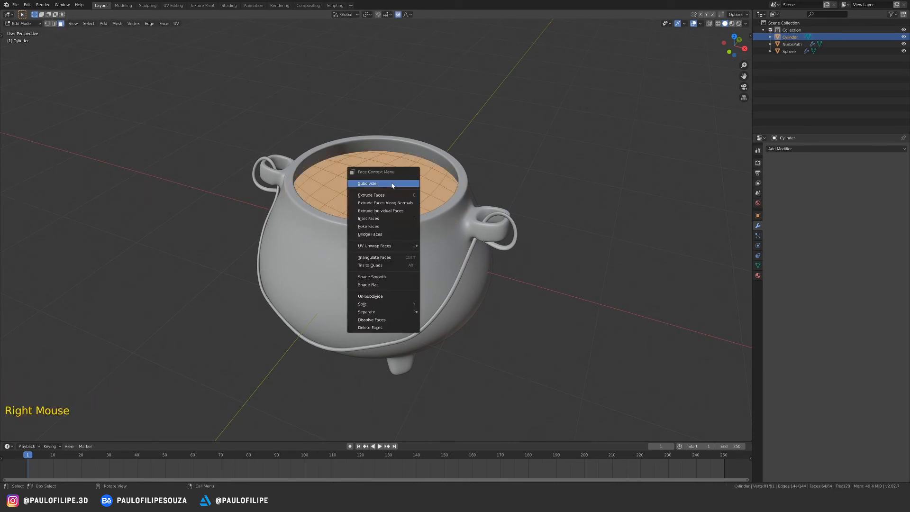
right_click(393, 185)
right_click(392, 183)
right_click(392, 183)
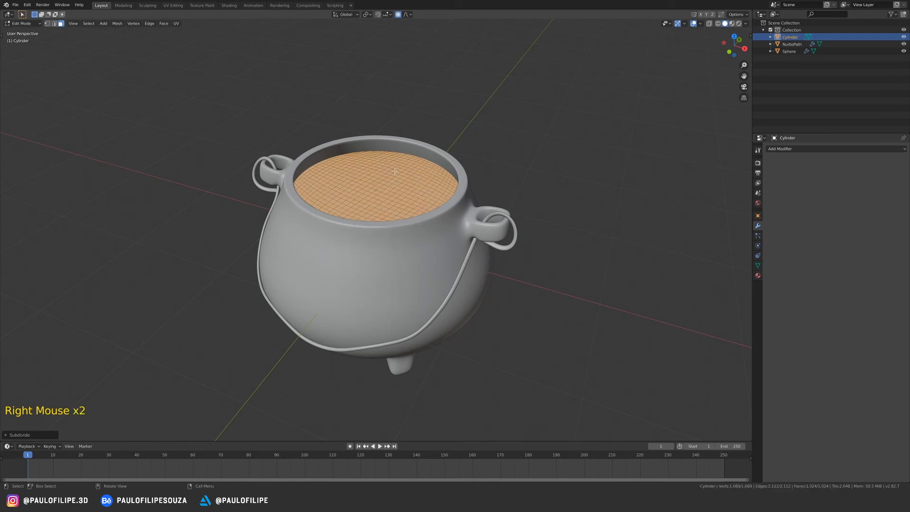
Step: Return to Object Mode and add a Displace modifier to the disc inside the pot
key(Tab)
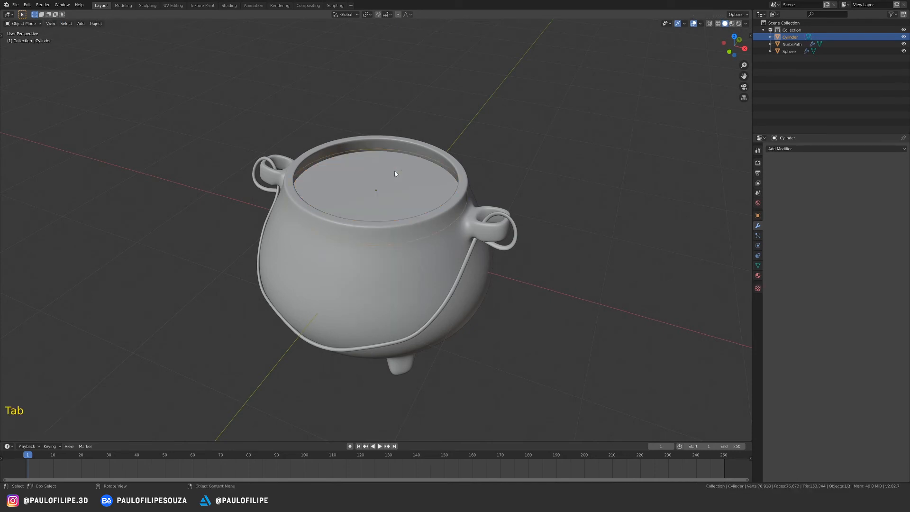
ctrl+middle_drag(439, 229, 434, 247)
middle_drag(434, 246, 433, 263)
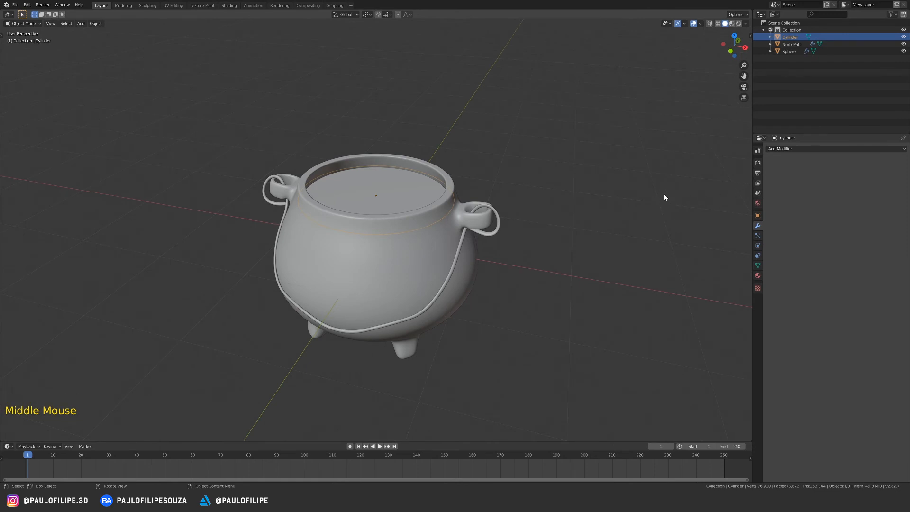
click(806, 148)
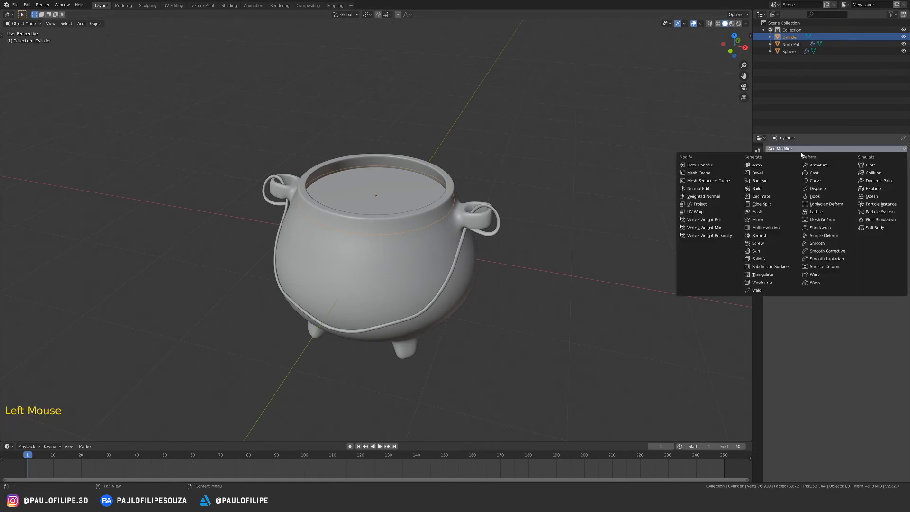
click(825, 191)
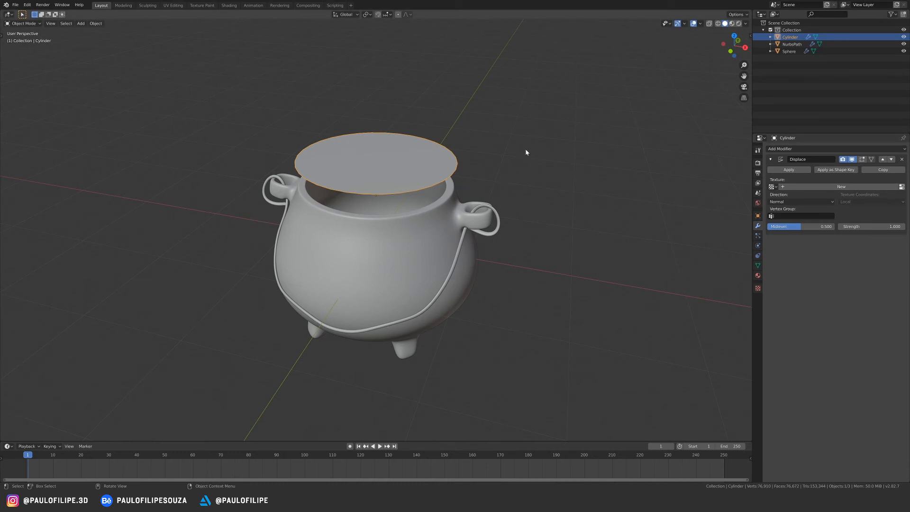
Step: Create a new texture for the Displace modifier and set its type to Clouds
click(848, 189)
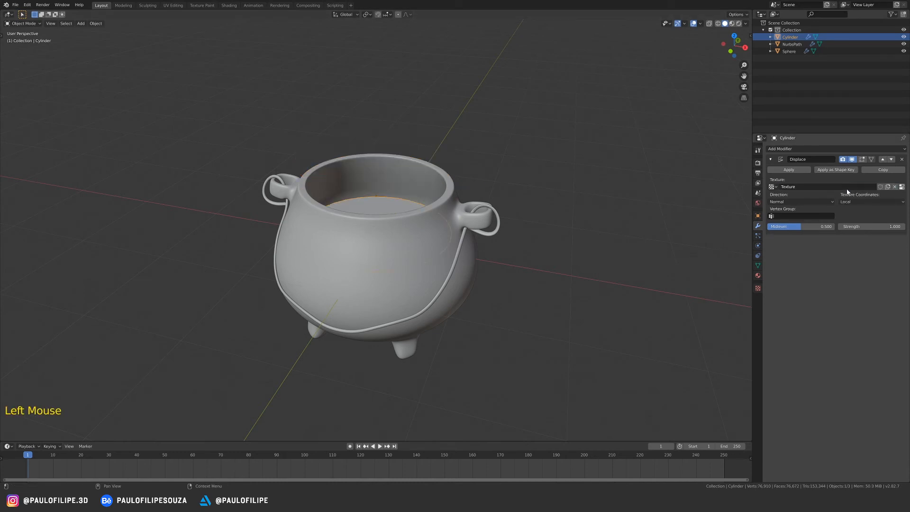
click(903, 187)
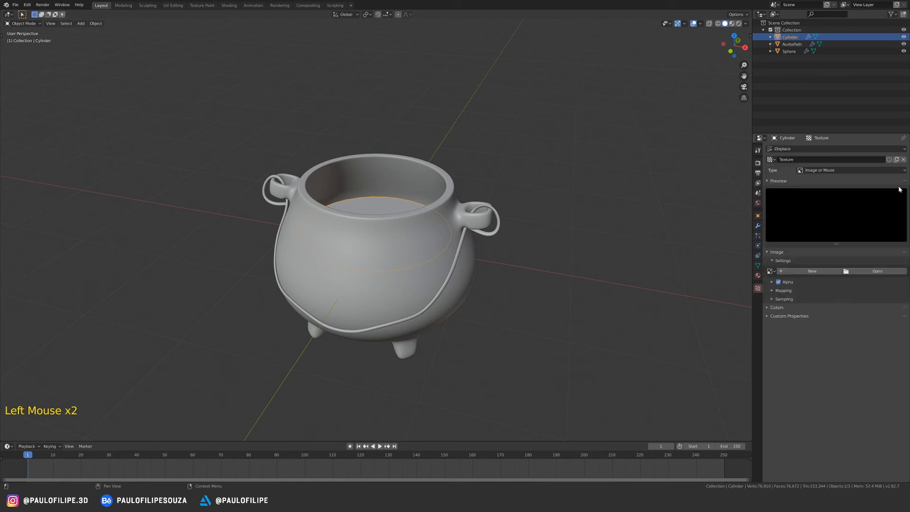
click(832, 172)
click(823, 196)
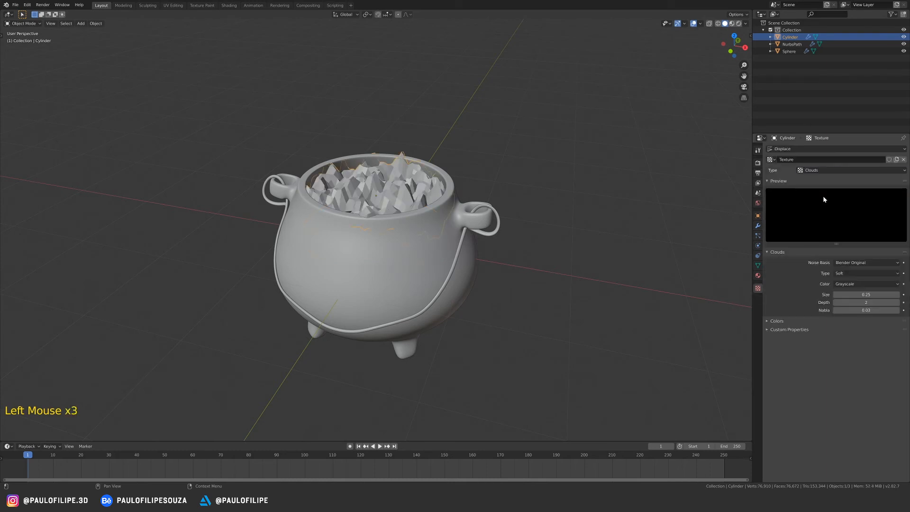
middle_drag(438, 259, 463, 187)
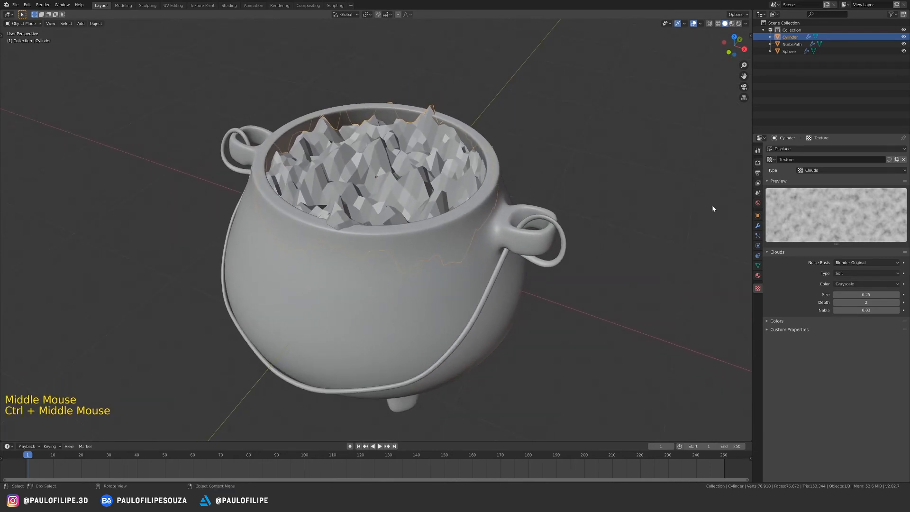
Step: Add a Subdivision Surface modifier with 2 viewport levels to the disc and shade it smooth
click(758, 225)
click(802, 149)
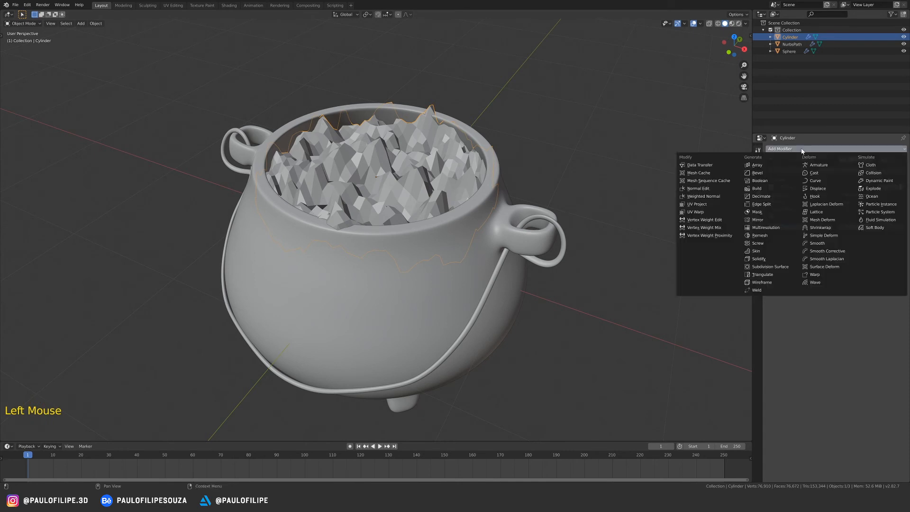
click(781, 268)
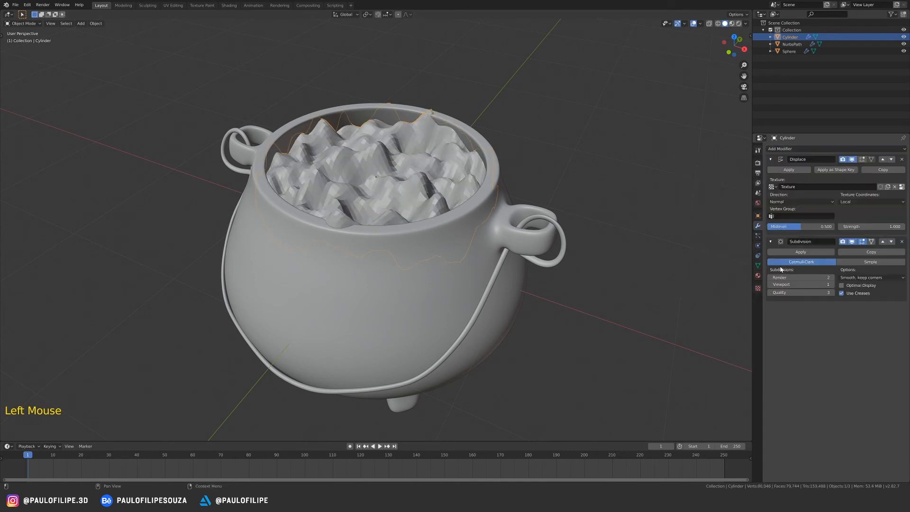
click(833, 284)
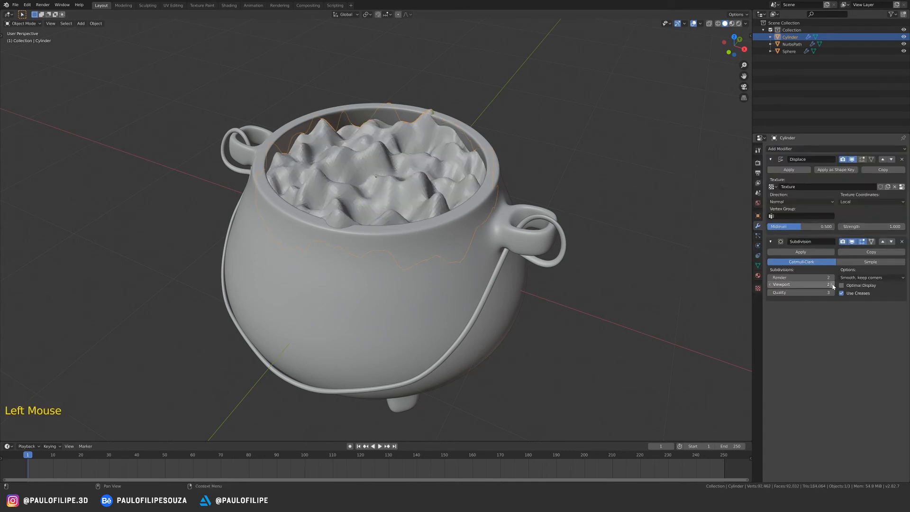
right_click(414, 172)
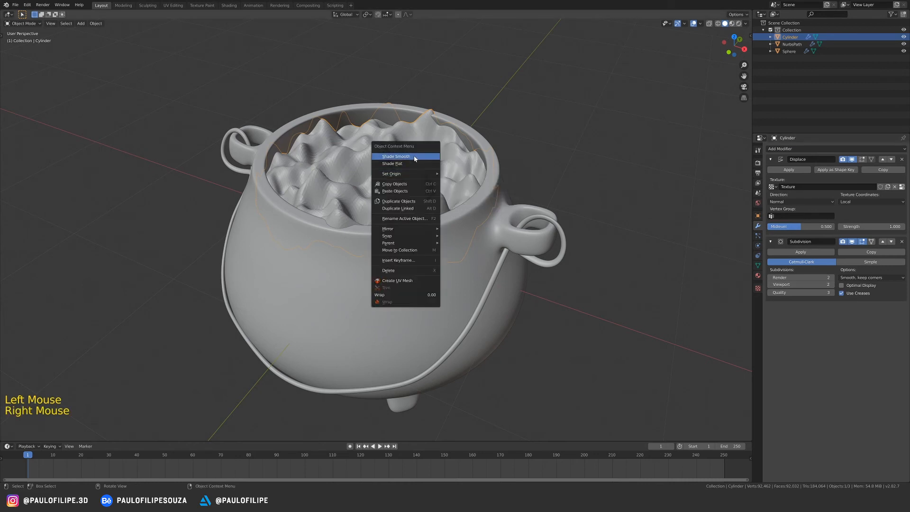
click(414, 157)
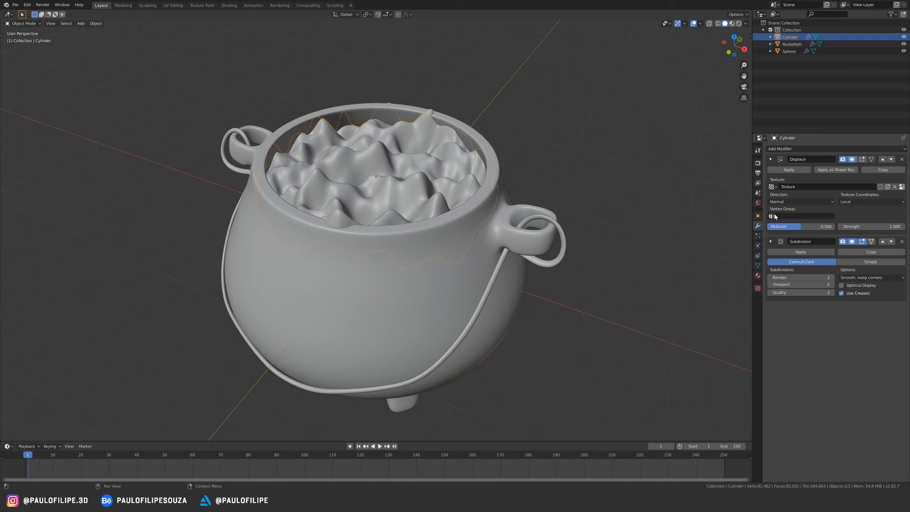
Step: Move the disc's Subdivision modifier above the Displace modifier in the stack
click(883, 244)
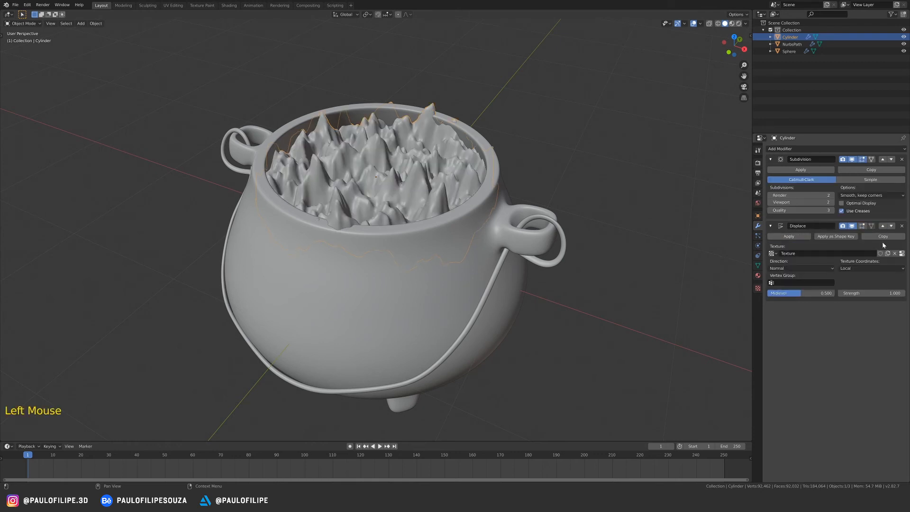
mouse_move(464, 239)
ctrl+middle_down()
mouse_move(457, 245)
mouse_move(472, 247)
ctrl+middle_up()
middle_drag(587, 317, 563, 297)
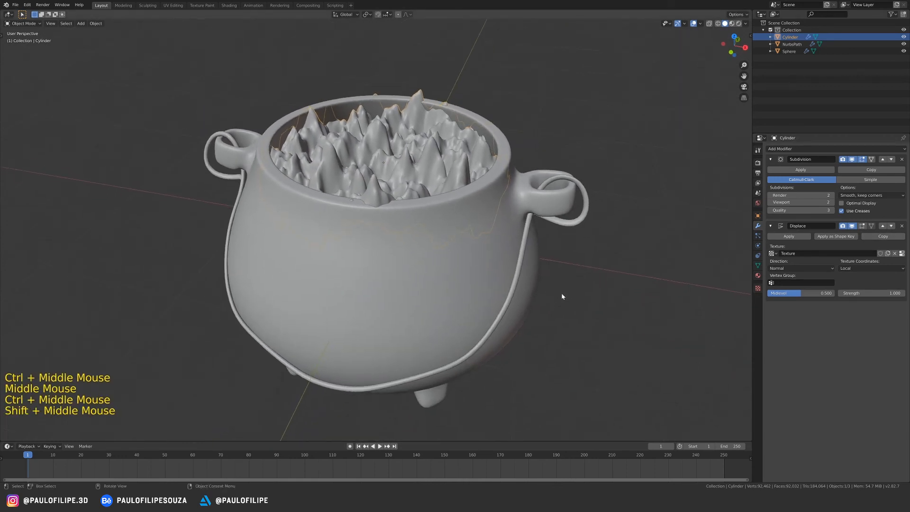
Step: Set the Clouds texture size to 0.40 and return to the disc's modifiers
click(903, 255)
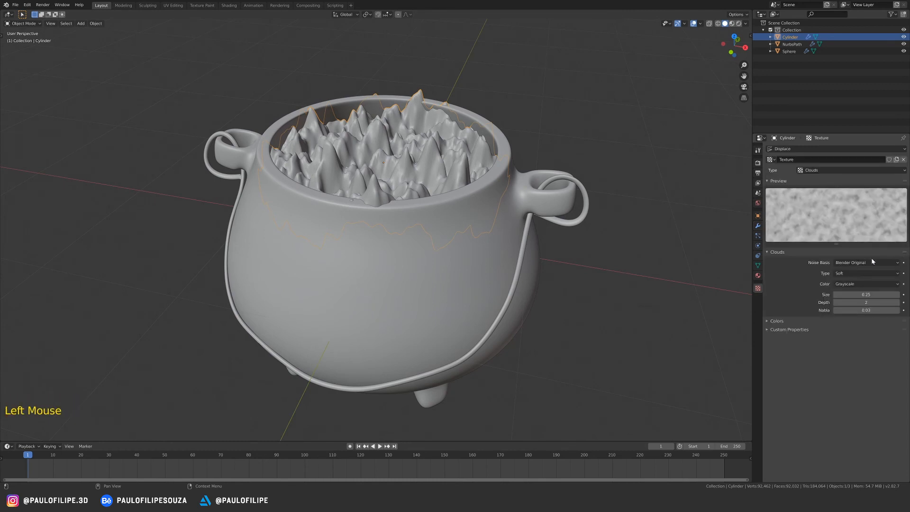
mouse_move(856, 295)
mouse_down()
mouse_move(905, 295)
mouse_move(864, 295)
mouse_up()
click(865, 295)
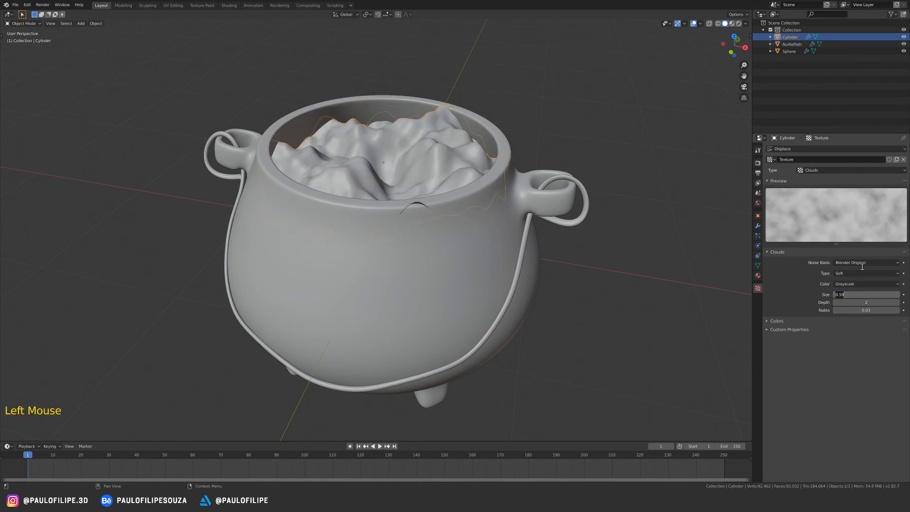
key(BackSpace)
key(Return)
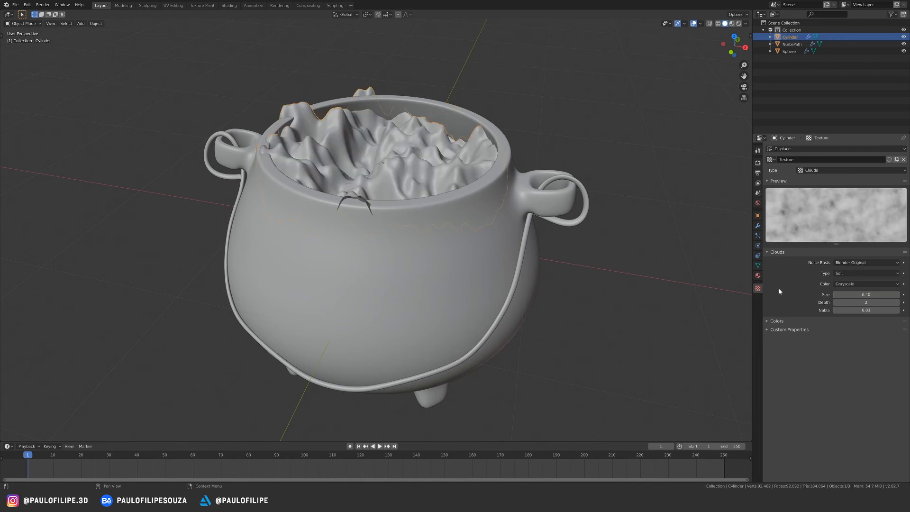
click(859, 303)
drag(866, 303, 865, 304)
click(759, 226)
Step: Add a Plain Axes empty and move it along the X axis to about -3.01 m, beside the pot
ctrl+middle_drag(573, 254, 455, 238)
shift+middle_drag(455, 237, 547, 250)
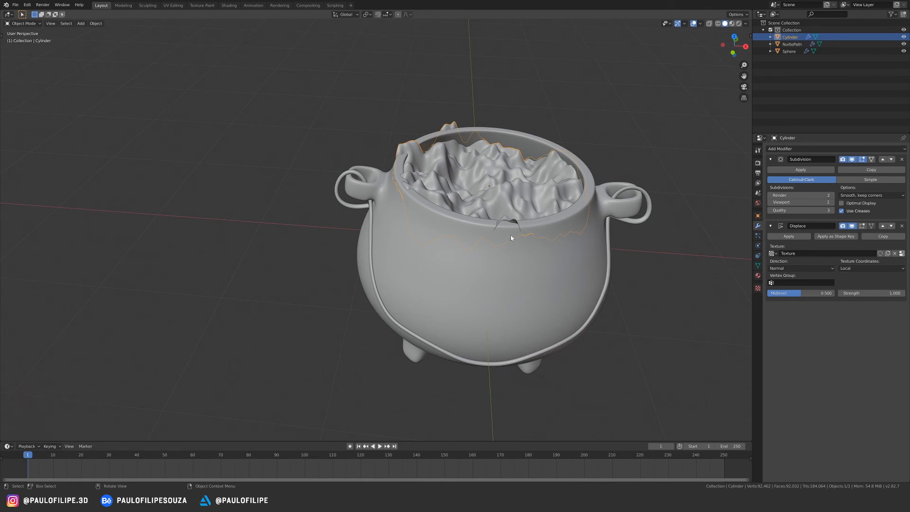
key(shift+a)
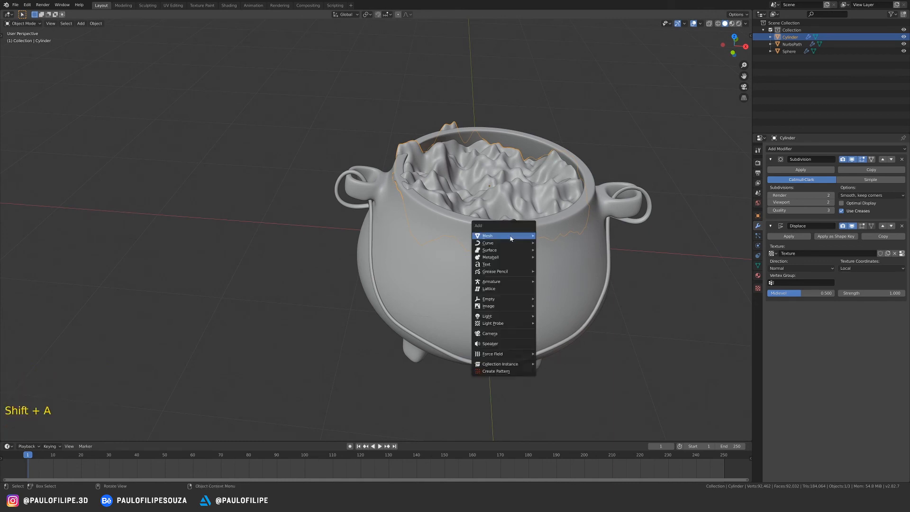
mouse_move(511, 301)
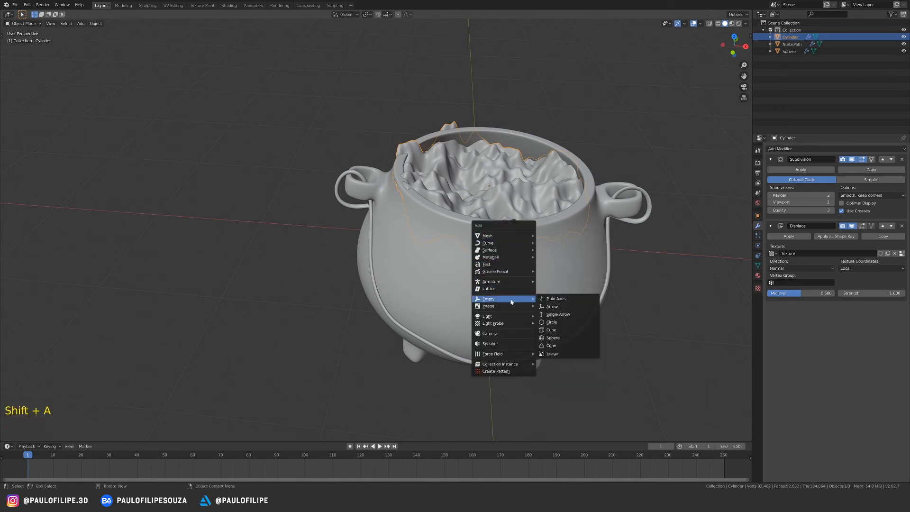
click(564, 299)
ctrl+middle_drag(579, 266, 569, 268)
key(g)
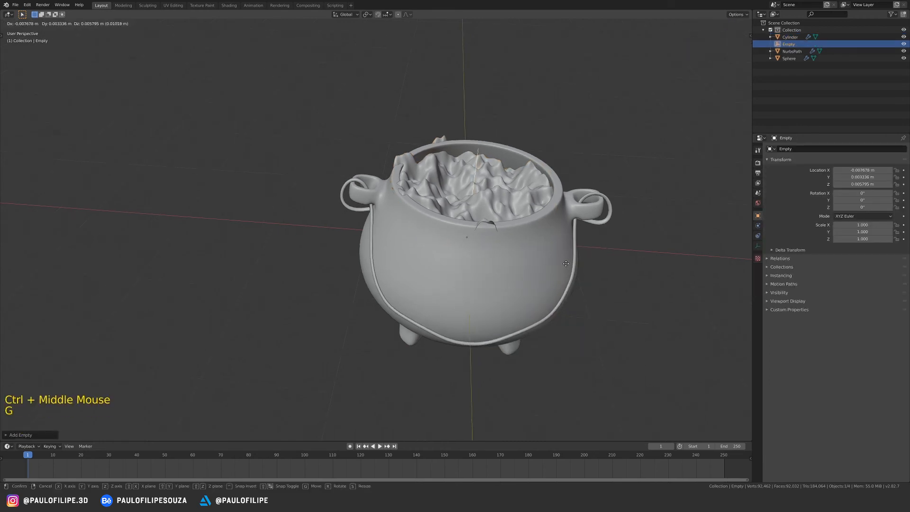
click(285, 243)
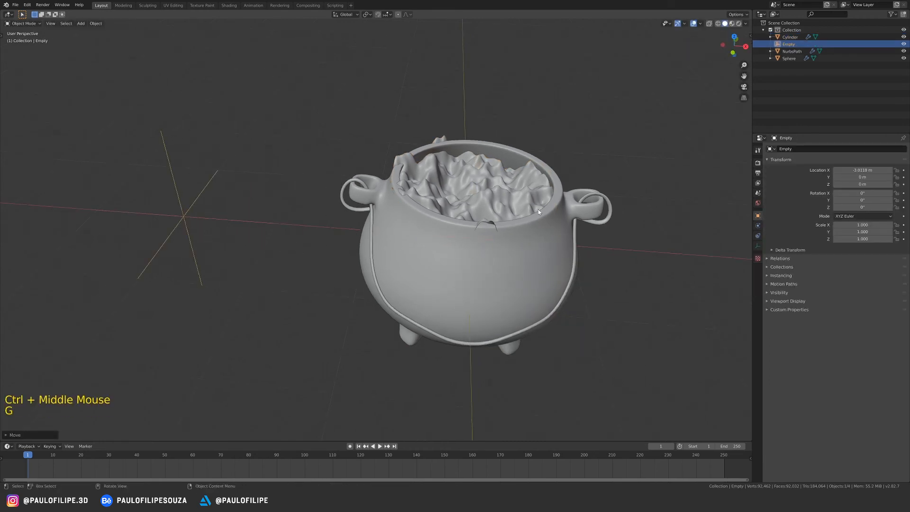
Step: Set the disc's Displace texture coordinates to Object, using the empty as the reference object
middle_drag(539, 209, 507, 224)
click(501, 218)
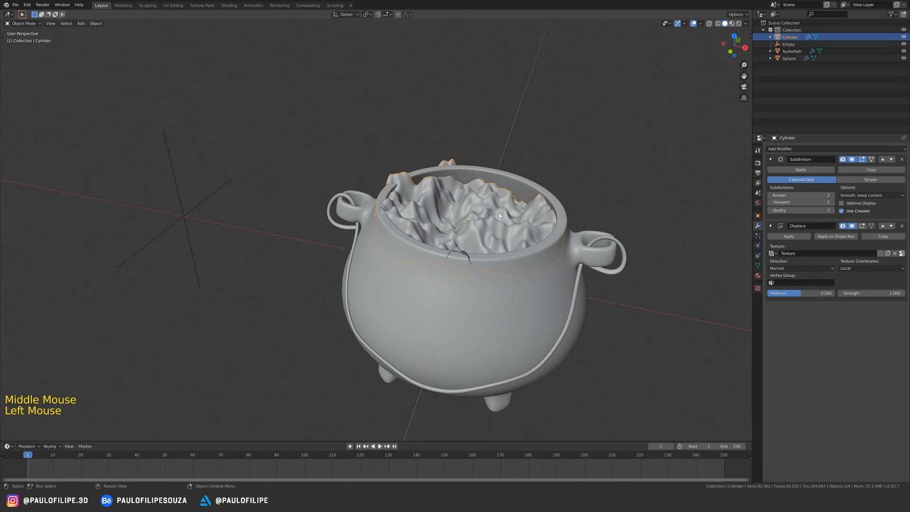
click(867, 268)
click(869, 291)
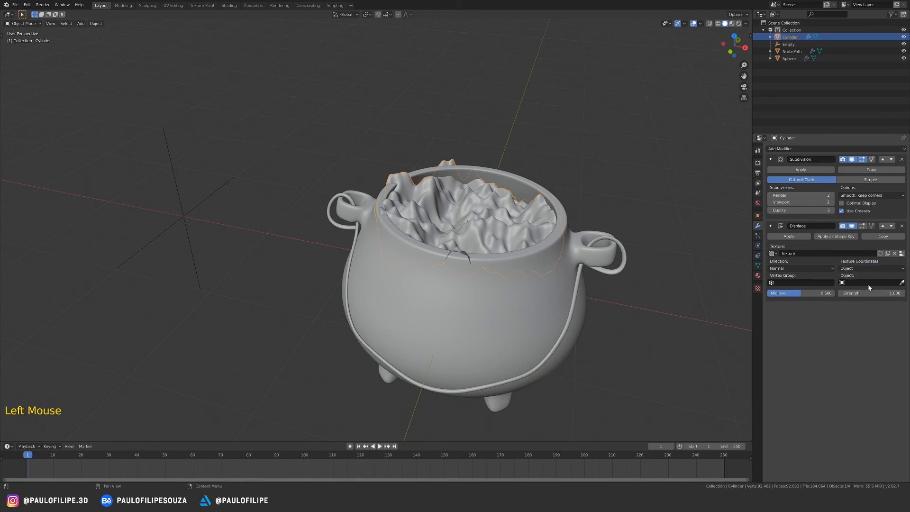
click(863, 283)
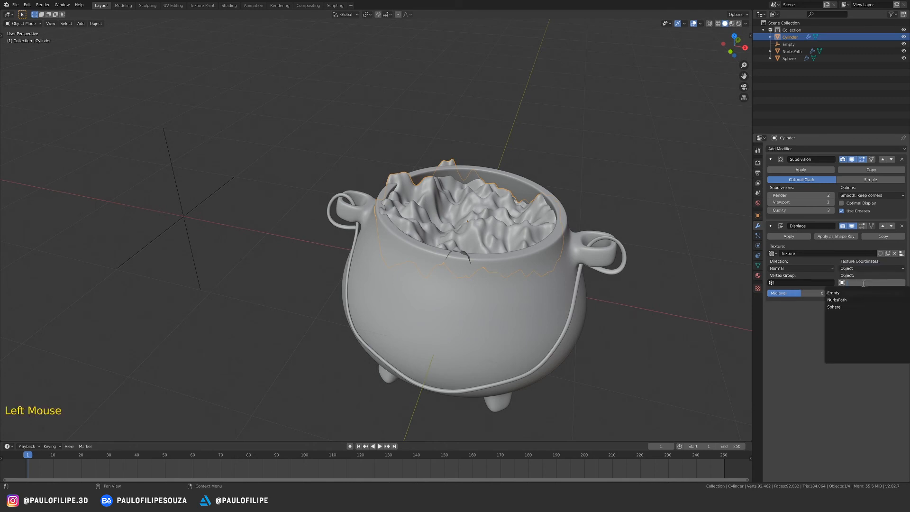
click(863, 293)
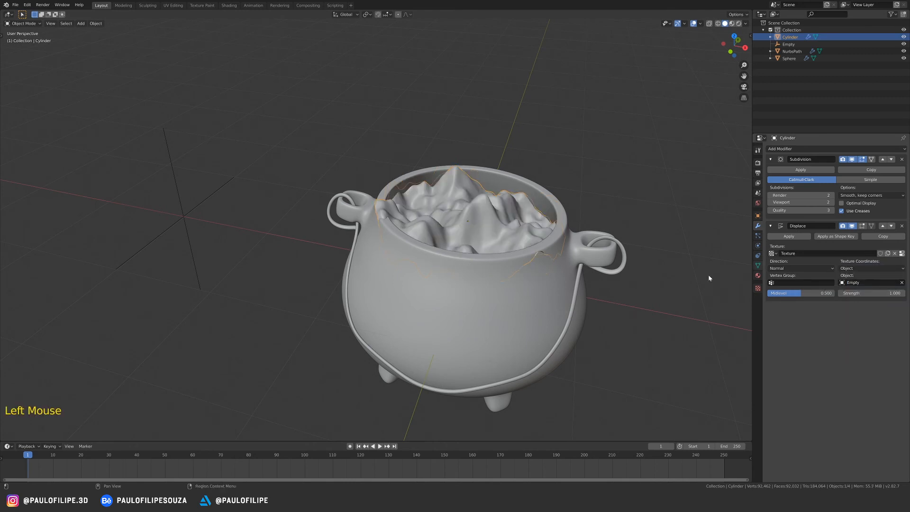
Step: Try moving the empty freely to preview how the displacement shifts across the disc
click(207, 214)
ctrl+middle_drag(226, 237, 234, 275)
middle_drag(235, 275, 220, 221)
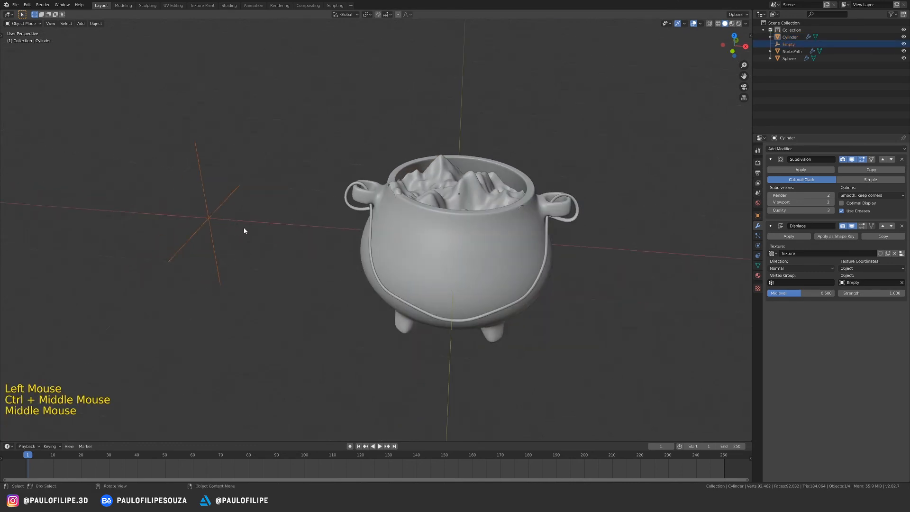
key(g)
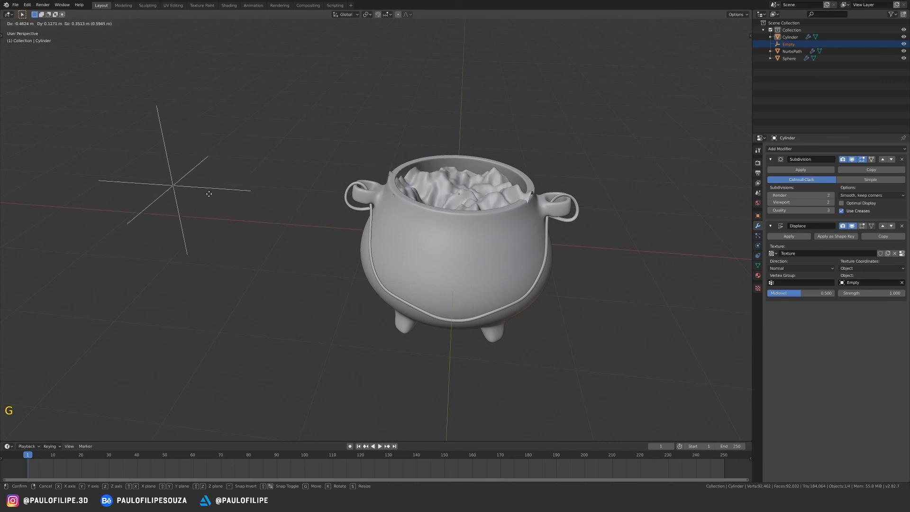
click(204, 234)
shift+middle_drag(366, 254, 348, 261)
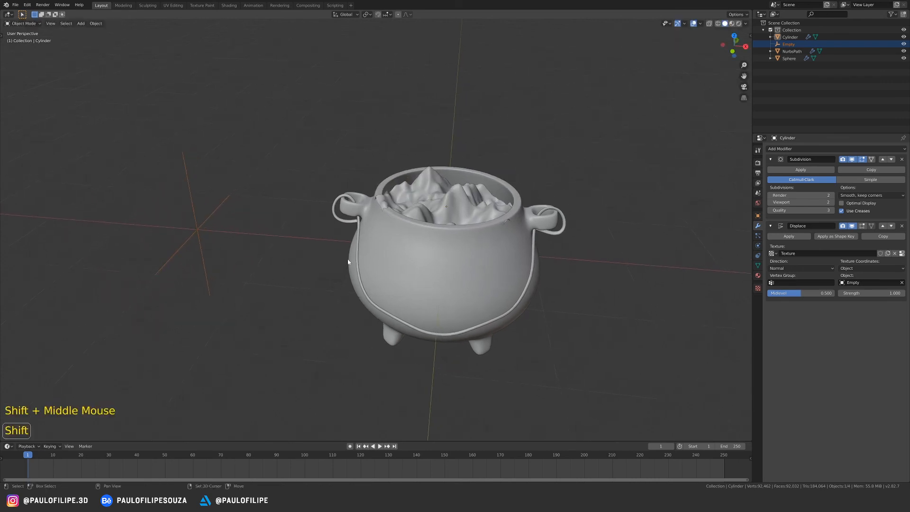
Step: Set the Displace modifier's strength on the disc to 0.25
click(466, 203)
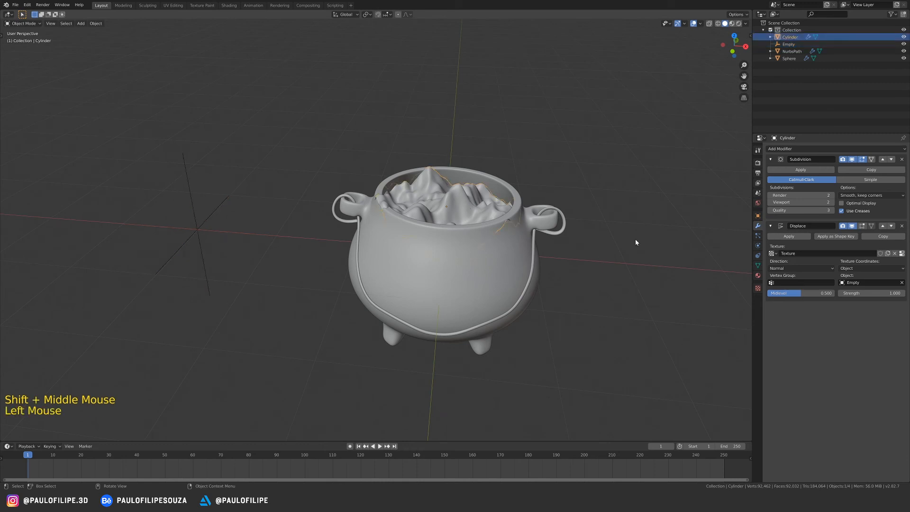
double_click(882, 291)
key(BackSpace)
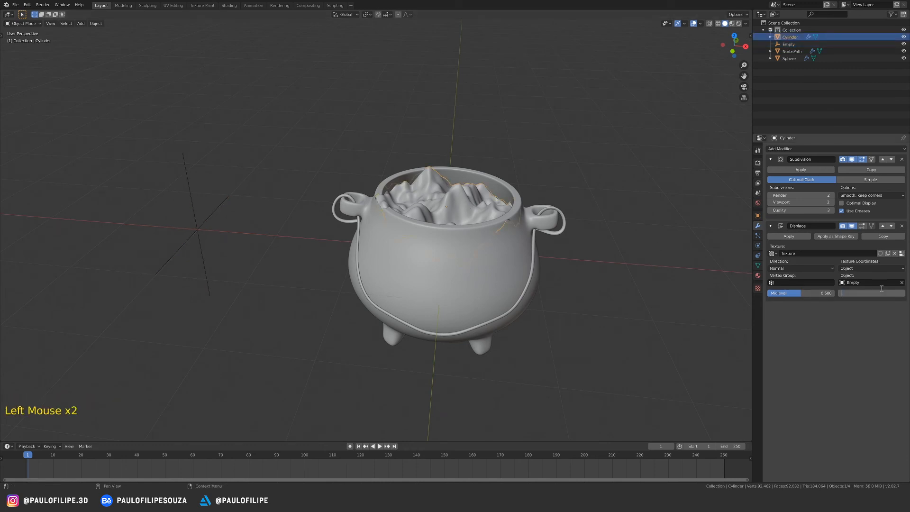
text(.25)
key(Return)
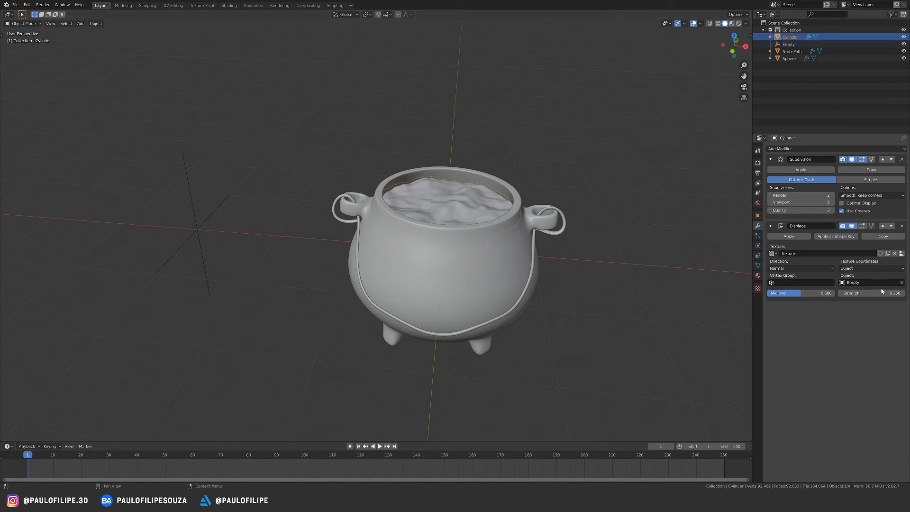
Step: Try moving the empty again to preview the softened waves on the disc's surface
middle_drag(431, 252, 408, 256)
click(233, 225)
key(g)
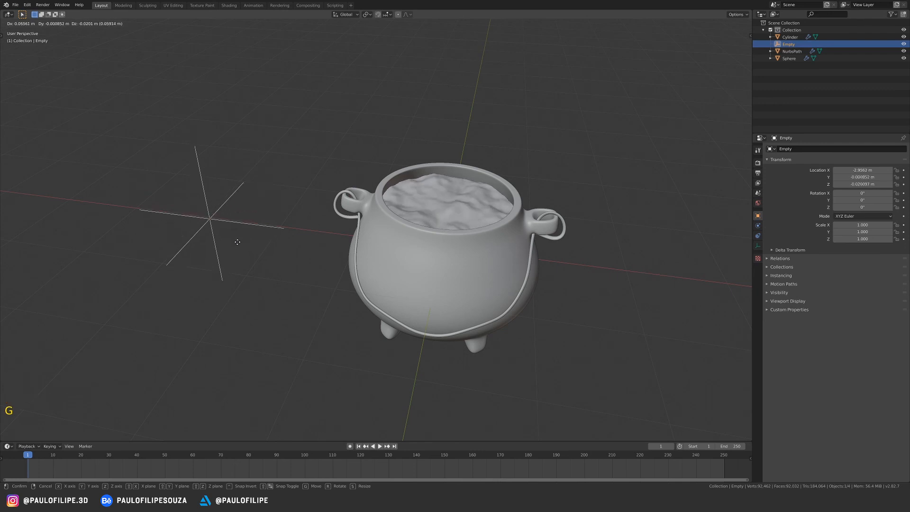
right_click(229, 231)
ctrl+middle_drag(255, 260, 282, 246)
shift+middle_drag(391, 306, 421, 292)
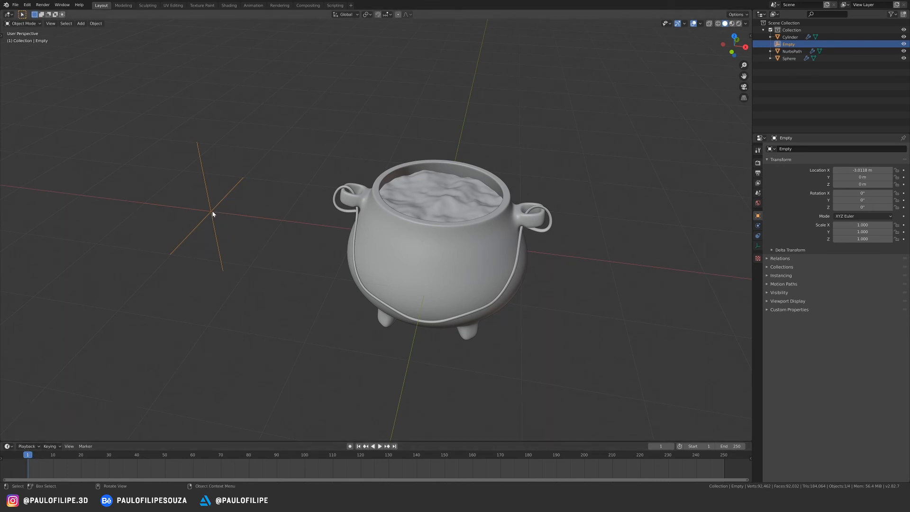
Step: Insert a location keyframe for the empty at frame 1 and set the scene's end frame to 120
key(i)
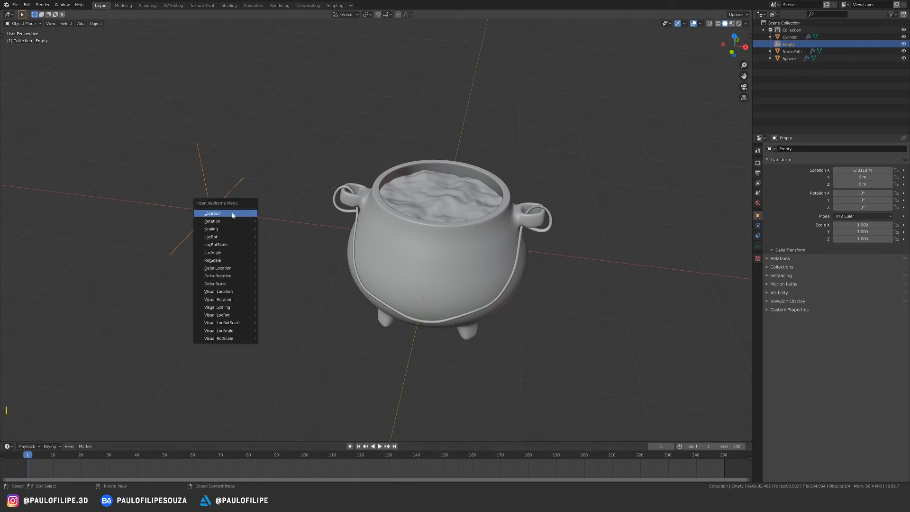
click(231, 216)
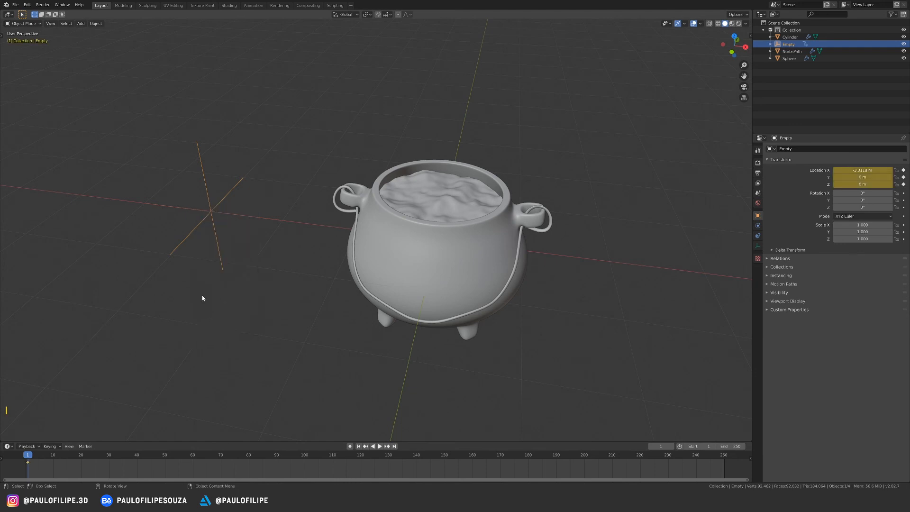
drag(93, 456, 360, 456)
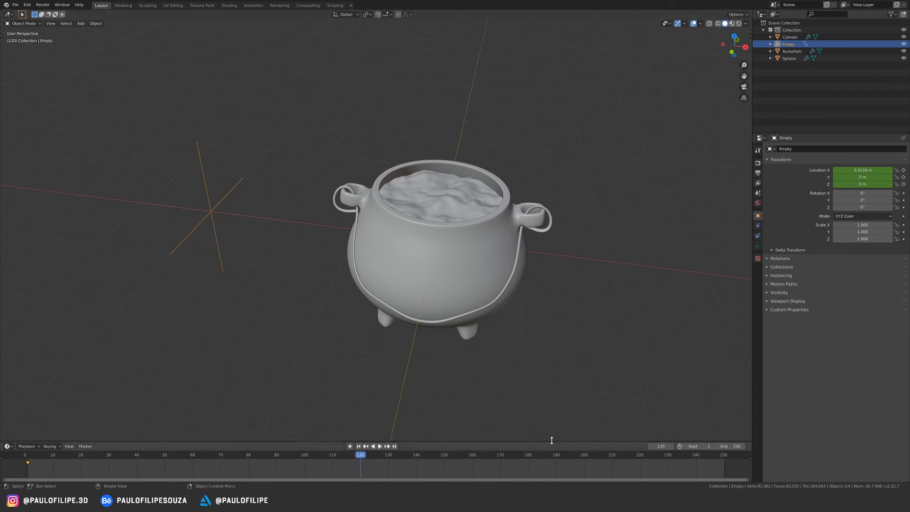
click(732, 447)
text(120)
key(Return)
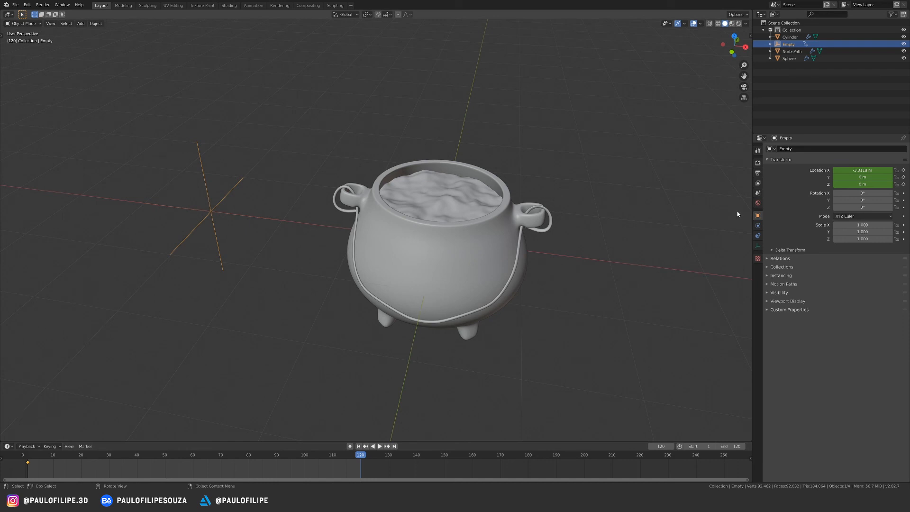
click(758, 172)
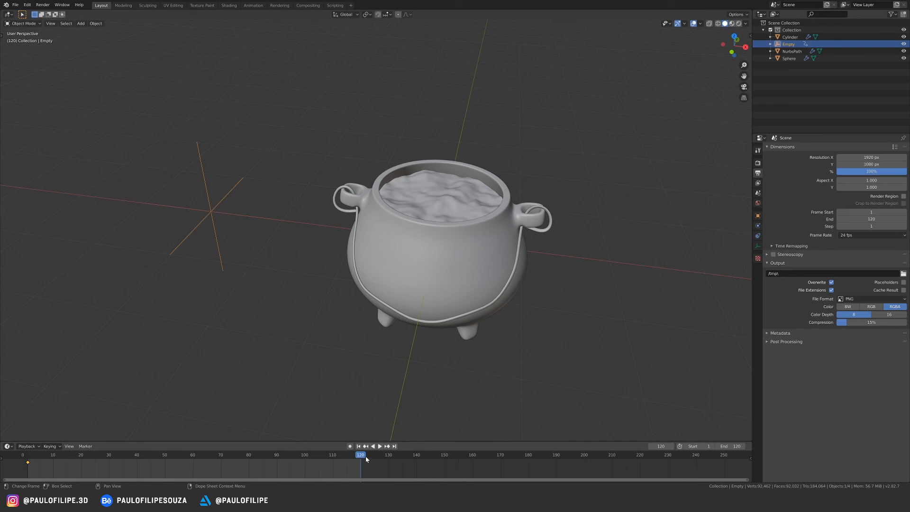
Step: Raise the empty about 1.6 m along the Z axis at frame 120 and insert a location keyframe there
middle_drag(239, 222, 245, 217)
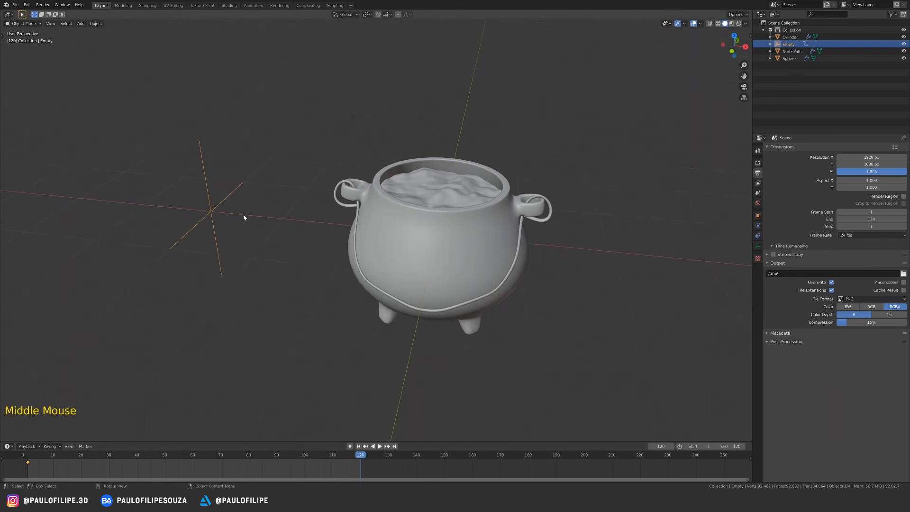
key(g)
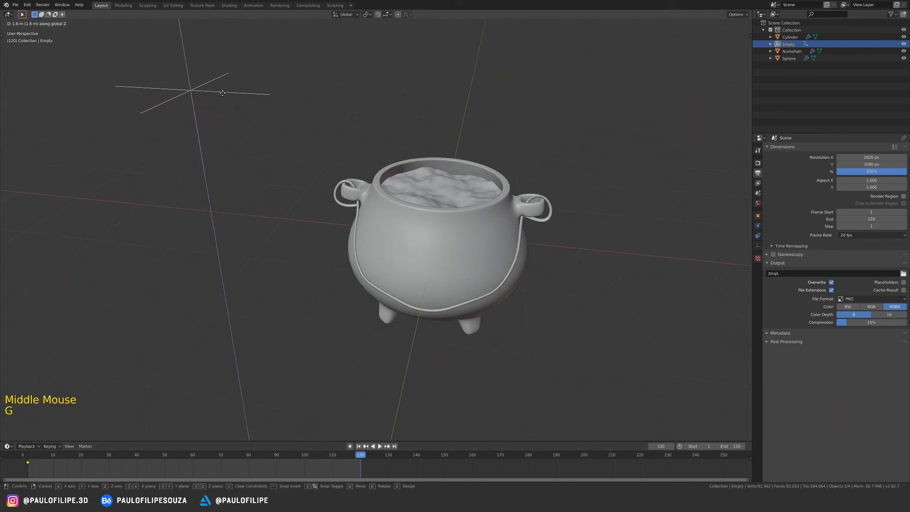
click(221, 89)
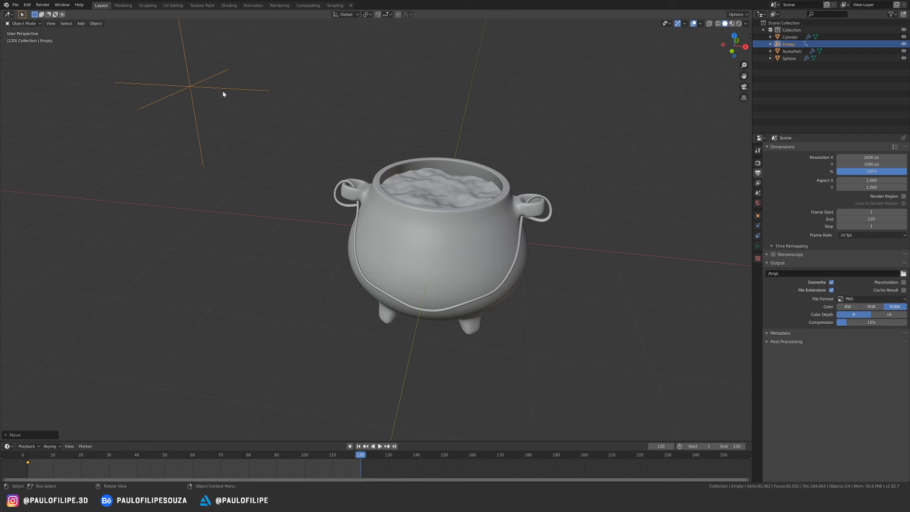
key(i)
click(222, 94)
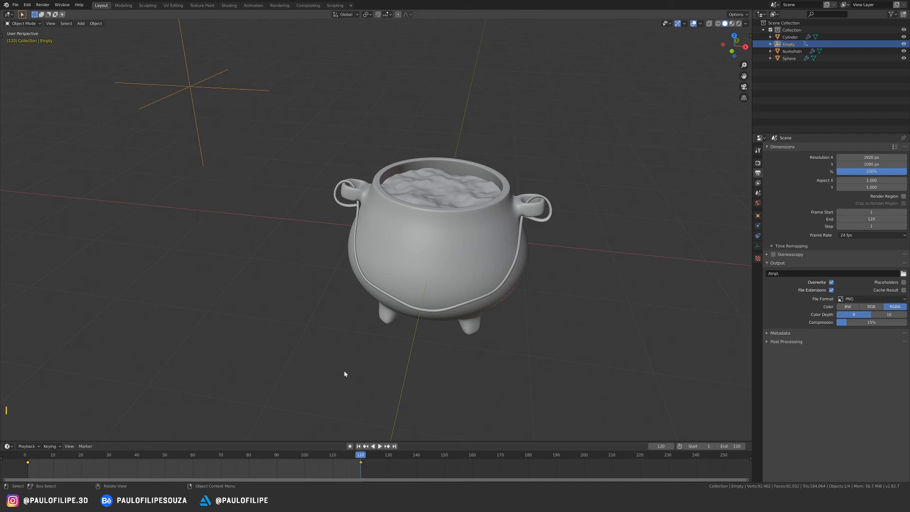
Step: Play the animation from frame 1 to preview the moving liquid surface, then return to the first frame
click(28, 456)
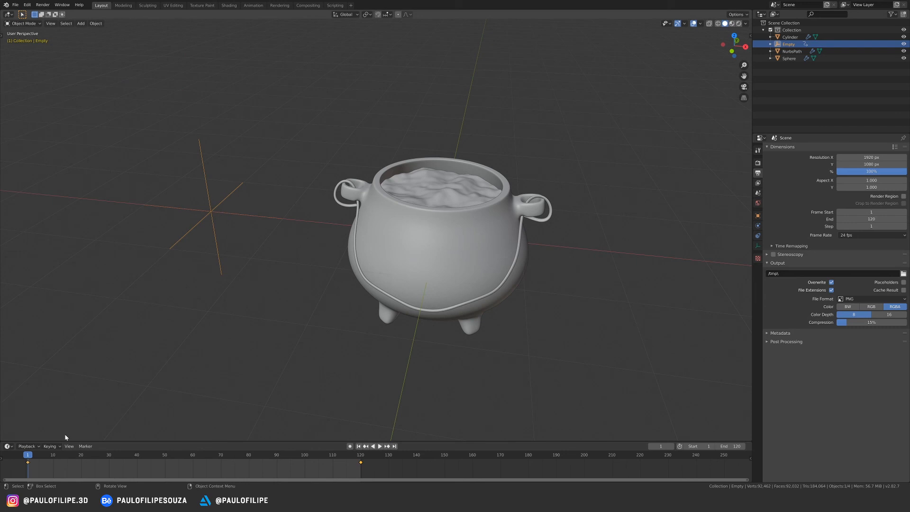
key(space)
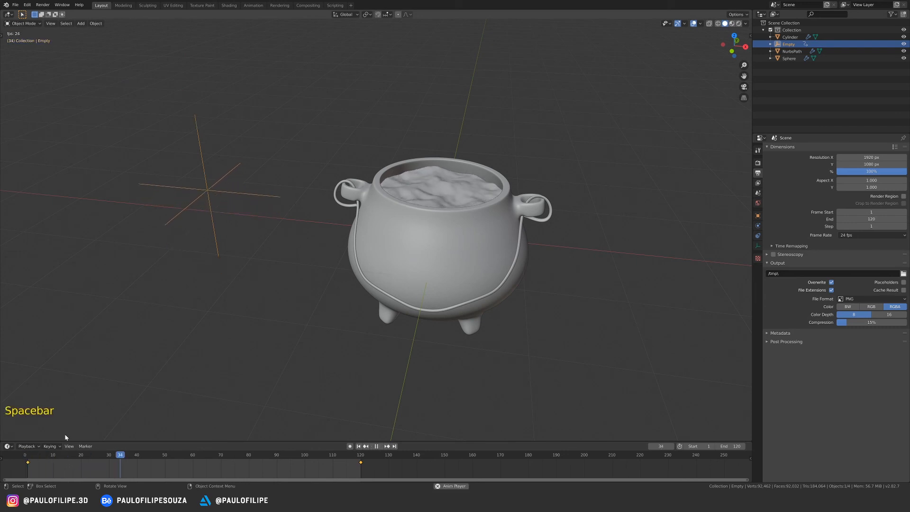
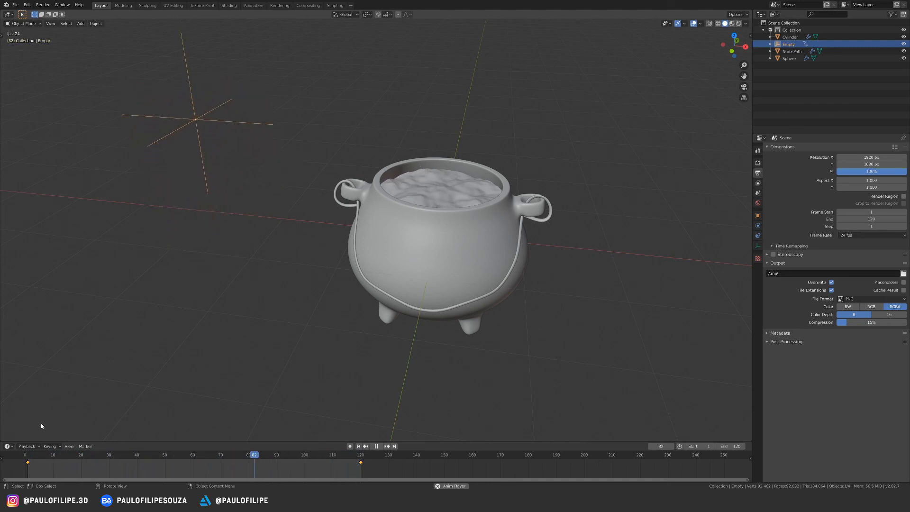
key(space)
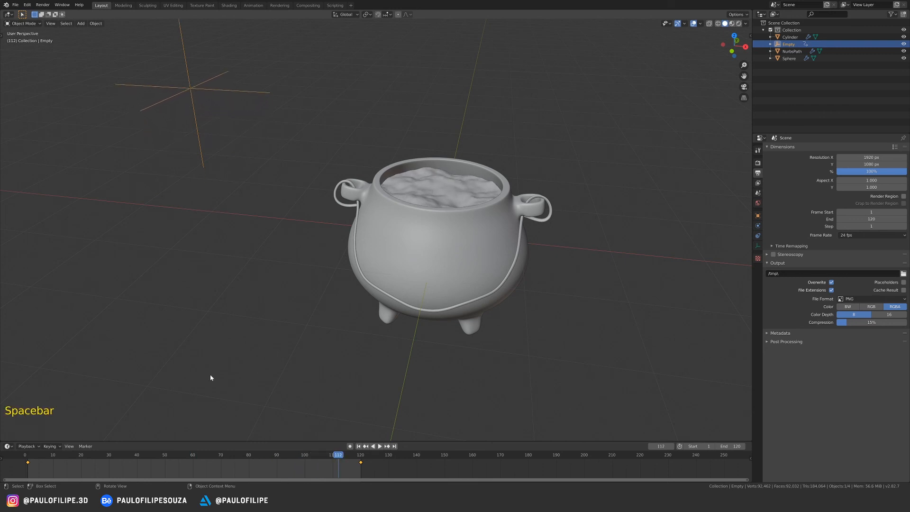
drag(83, 457, 42, 457)
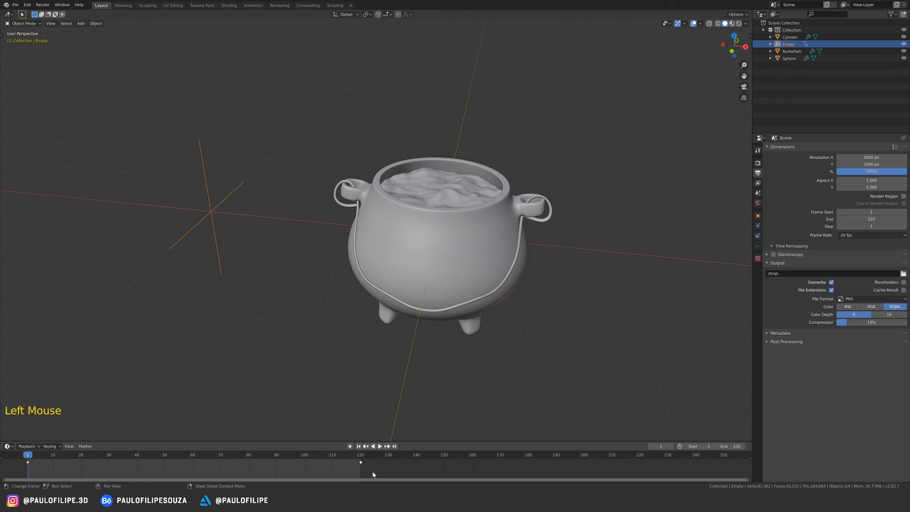
Step: Change the interpolation of both of the empty's keyframes so it moves at constant speed, and preview the animation
drag(176, 460, 22, 462)
key(t)
click(63, 444)
key(space)
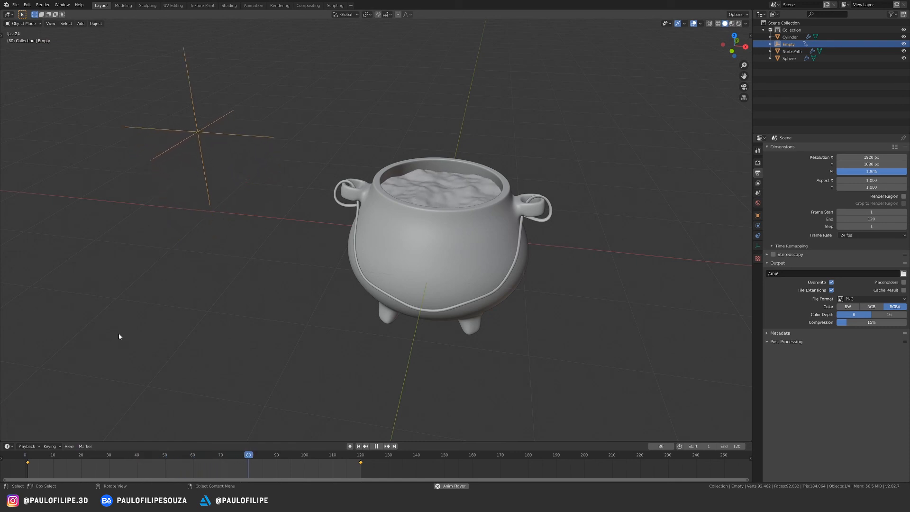
key(space)
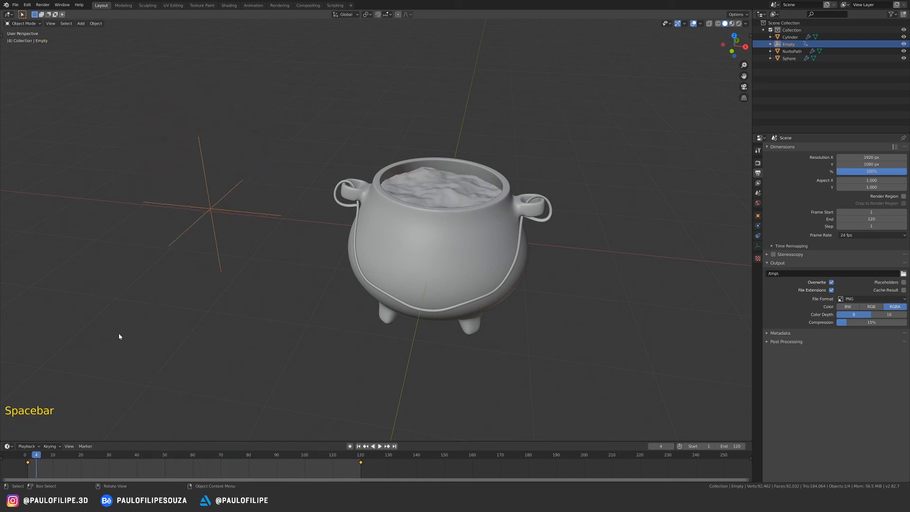
Step: Raise the empty further along the Z axis at frame 120 and replace its location keyframe there
ctrl+middle_drag(404, 304, 384, 304)
drag(26, 467, 360, 464)
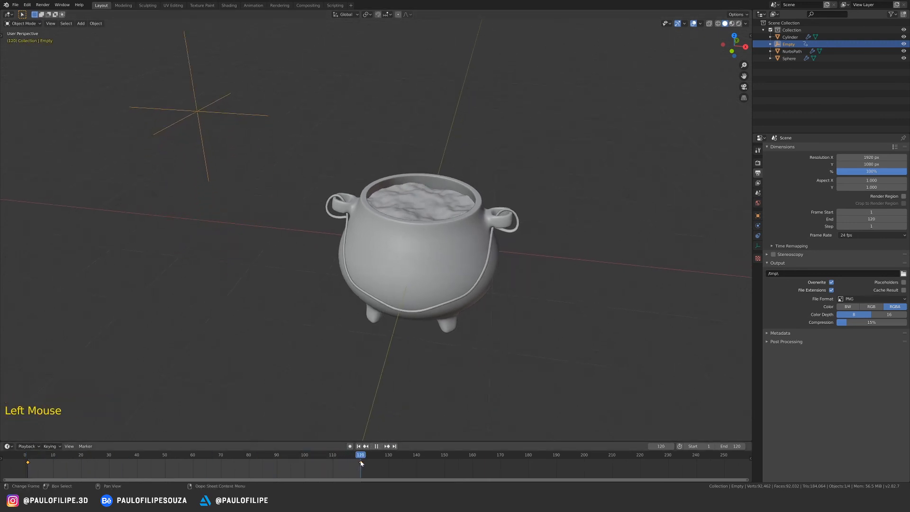
ctrl+middle_drag(368, 312, 218, 187)
click(214, 169)
key(g)
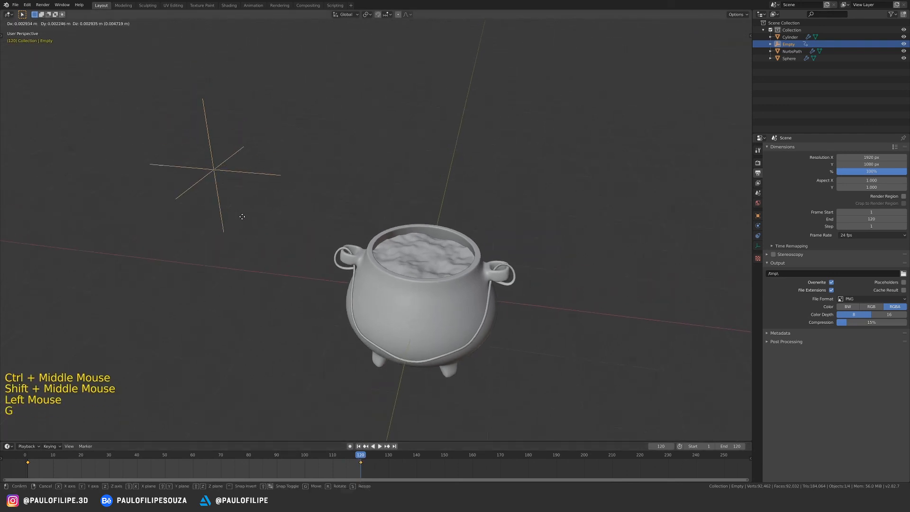
key(z)
click(232, 151)
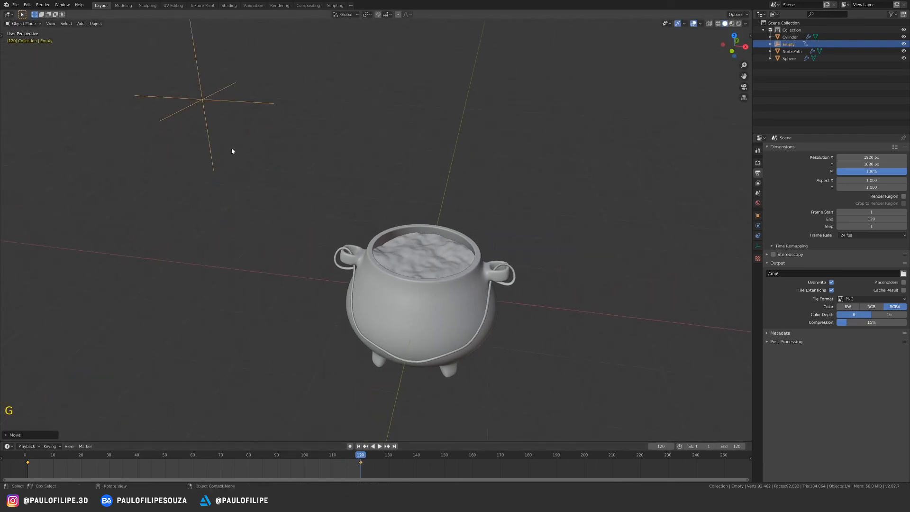
key(i)
click(217, 175)
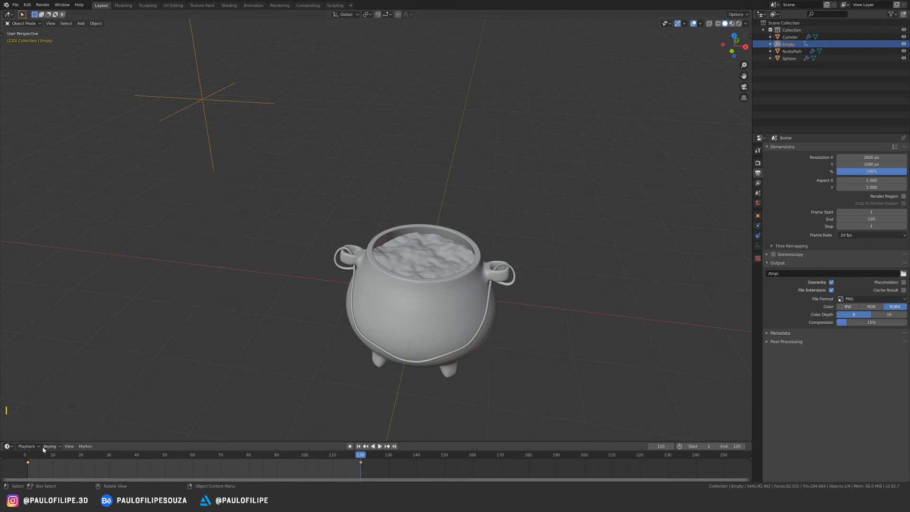
Step: Play the animation from frame 1 to check the liquid's motion with the empty's longer travel
click(27, 457)
key(space)
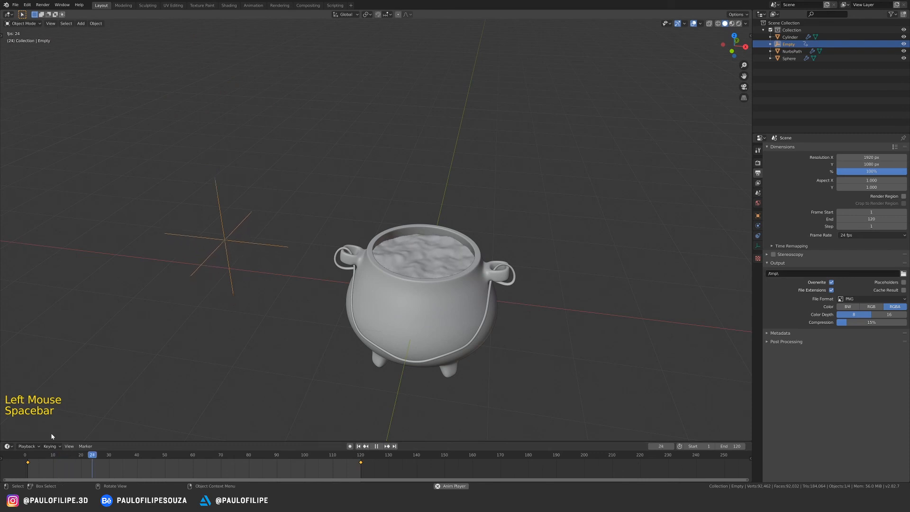